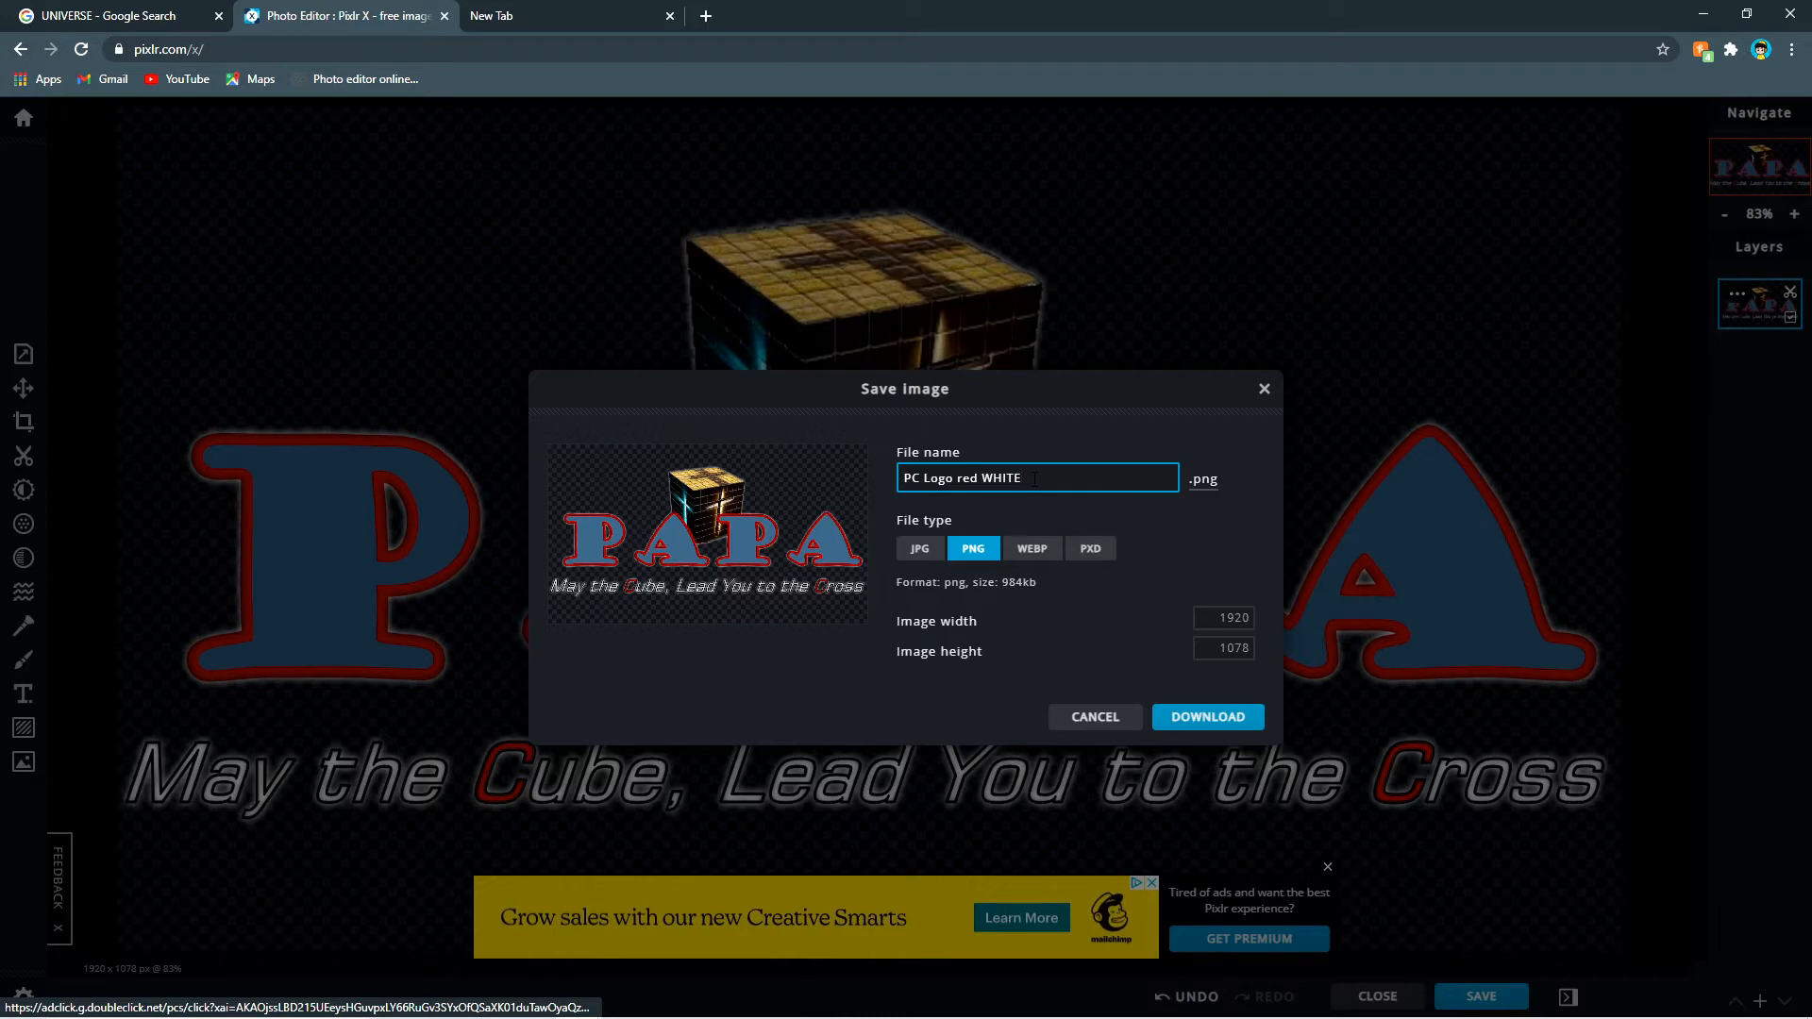
# - Download the logo as a PNG named PC Logo red WHITE png 2 and save a copy from Photos into the MinetheJ pictures folder
pyautogui.write('png 2')
pyautogui.click(1187, 719)
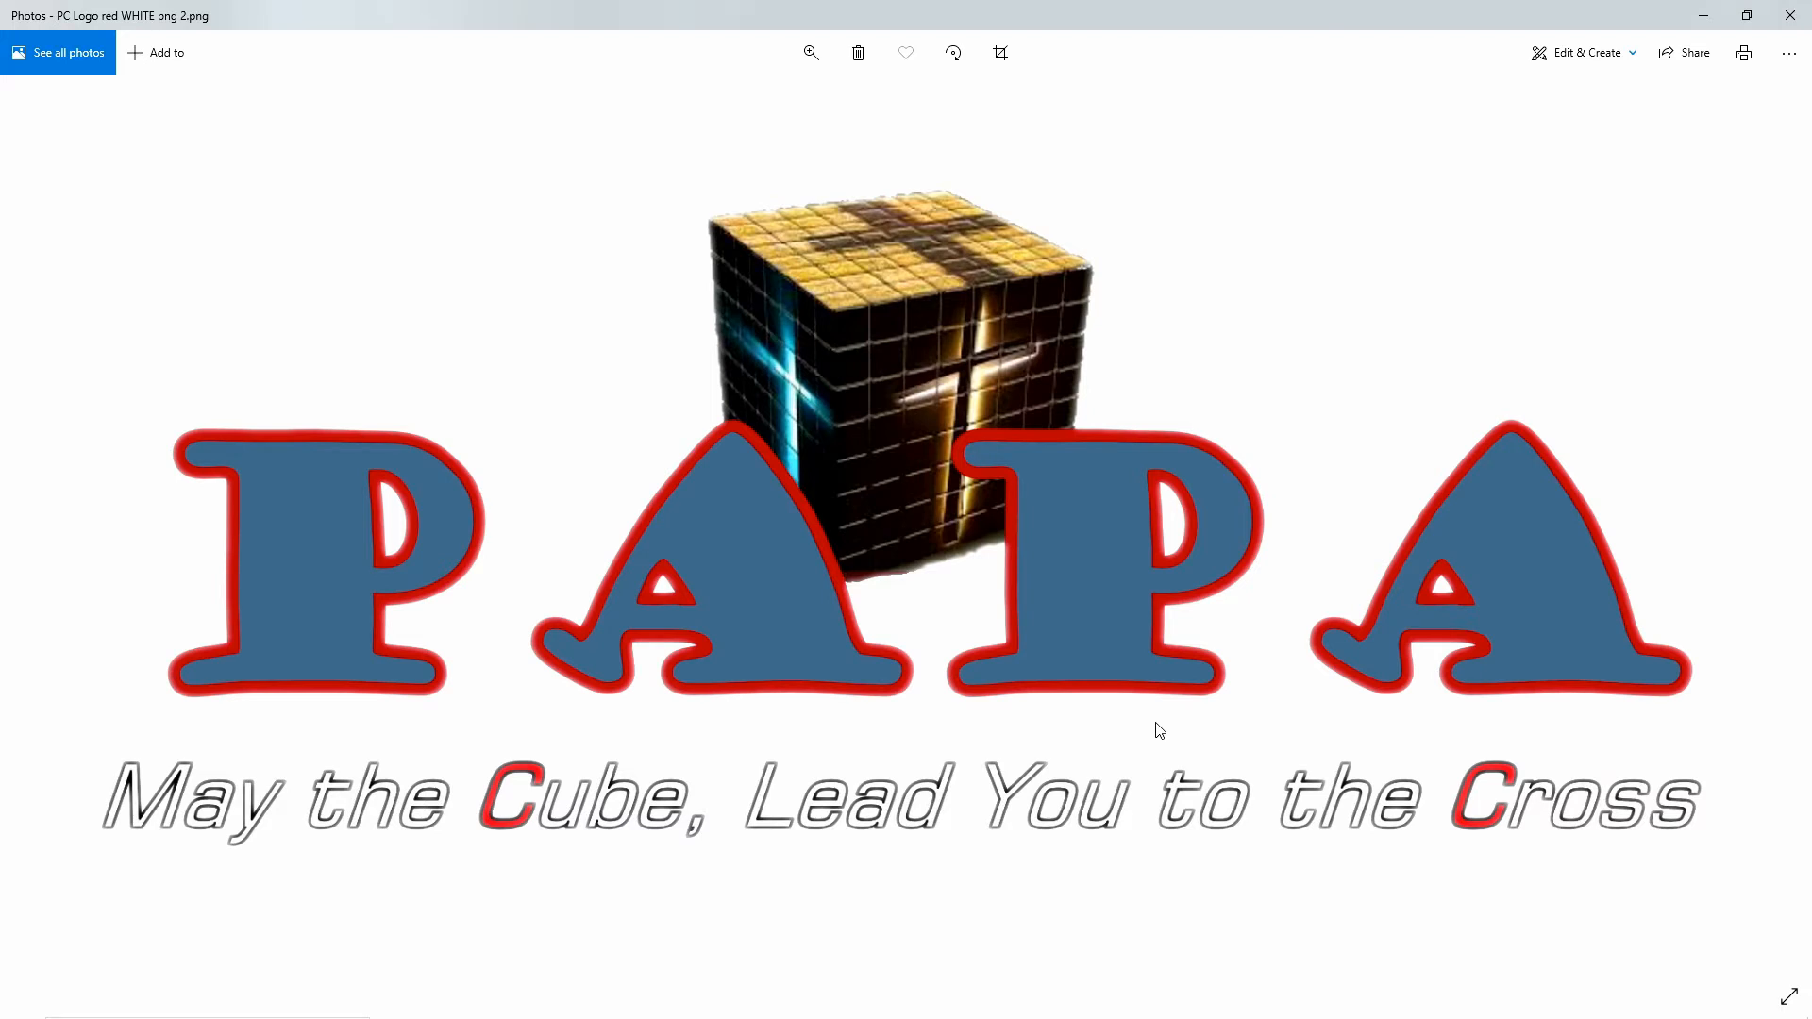
pyautogui.click(1792, 53)
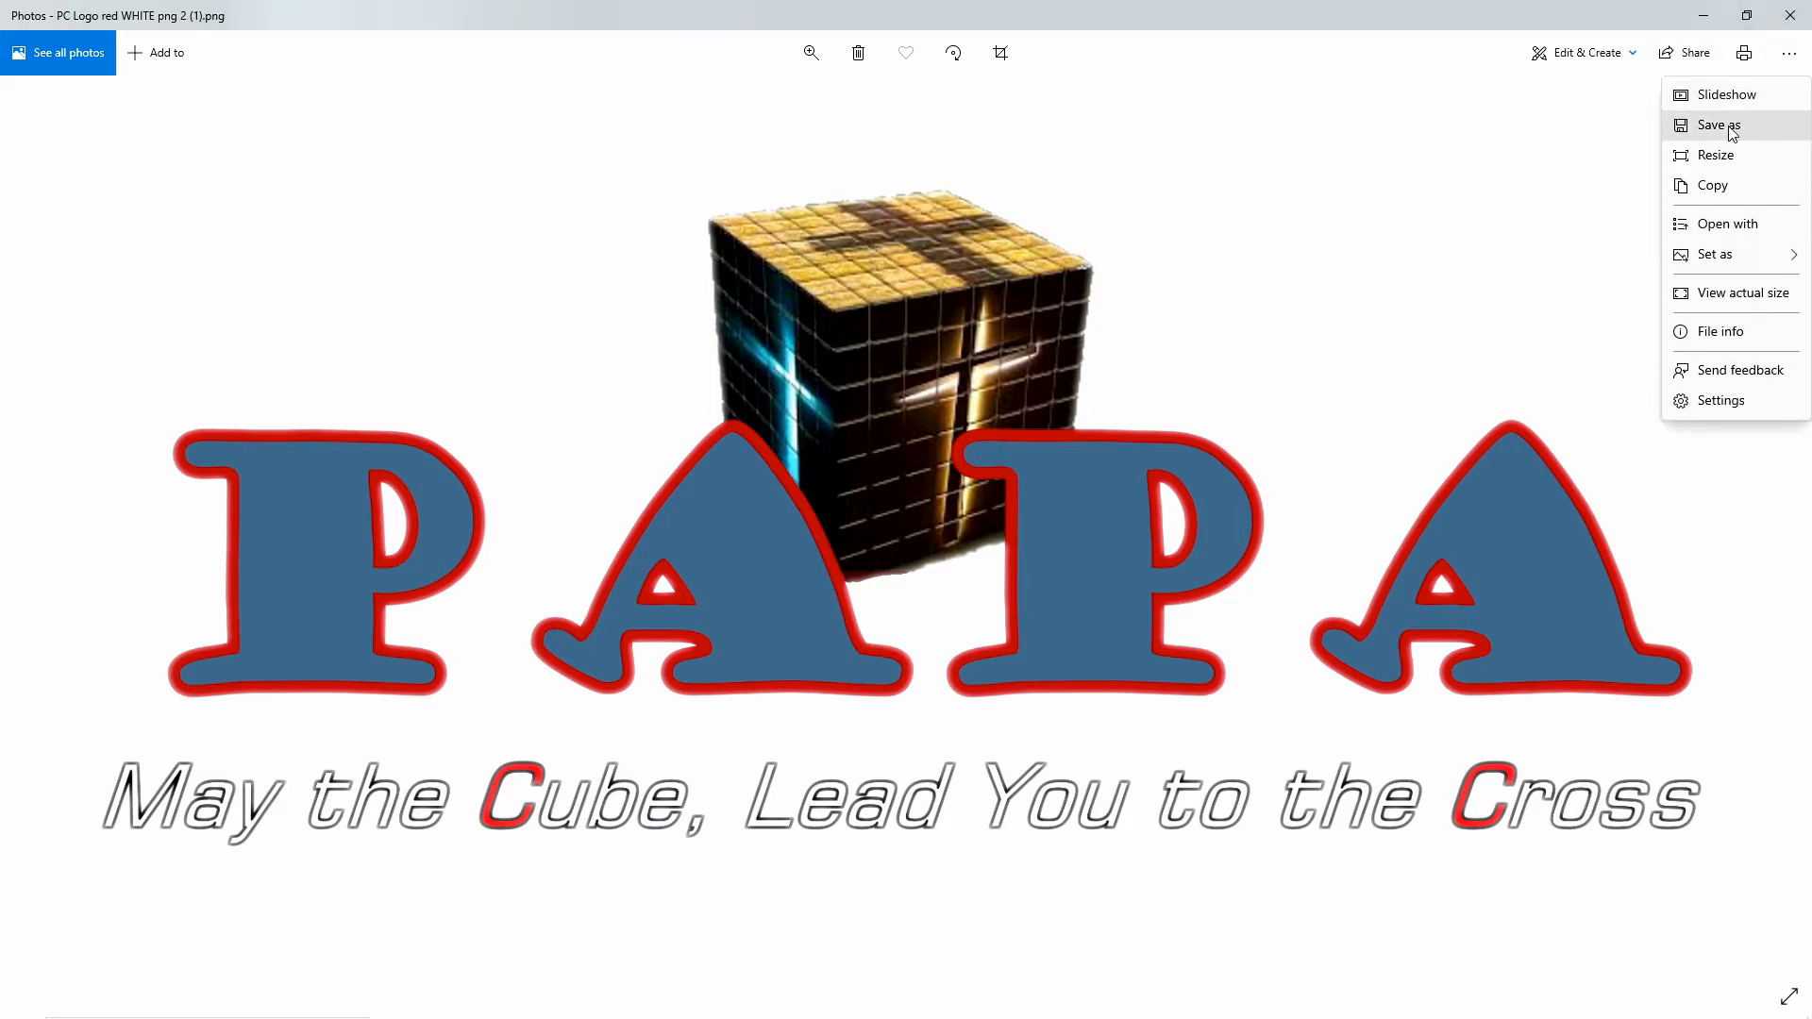
pyautogui.click(1720, 124)
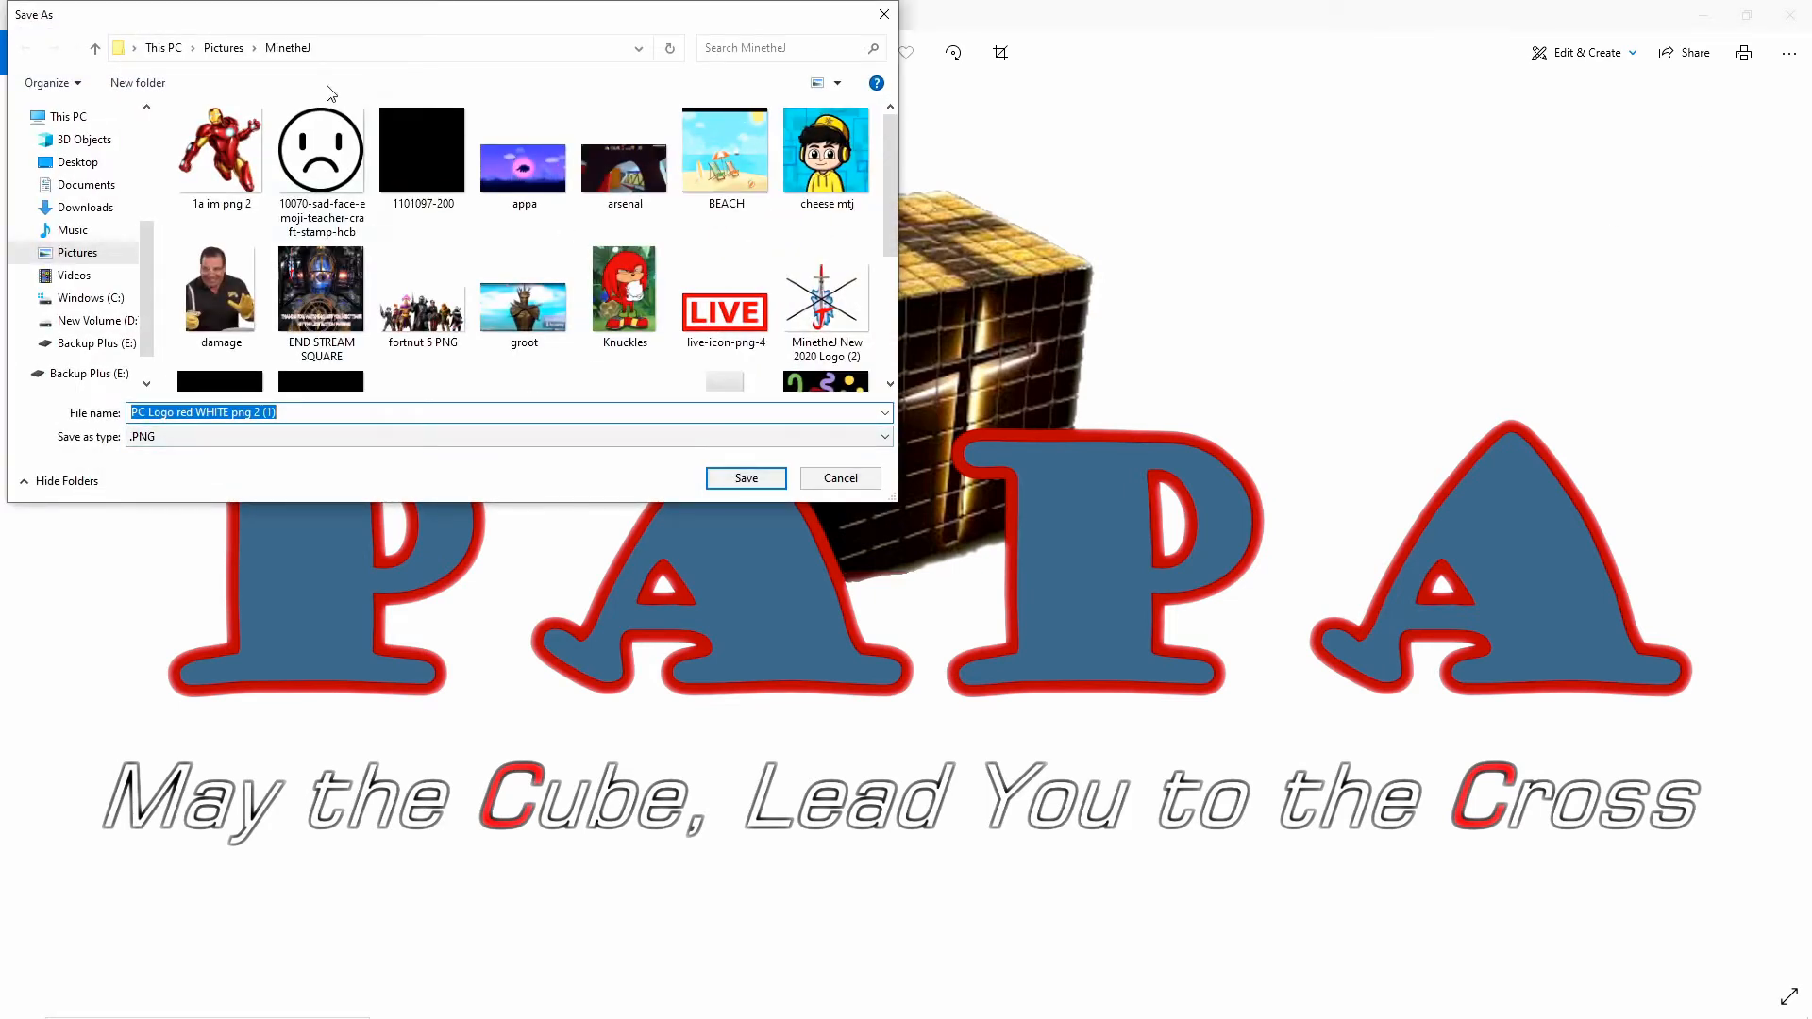
pyautogui.click(755, 481)
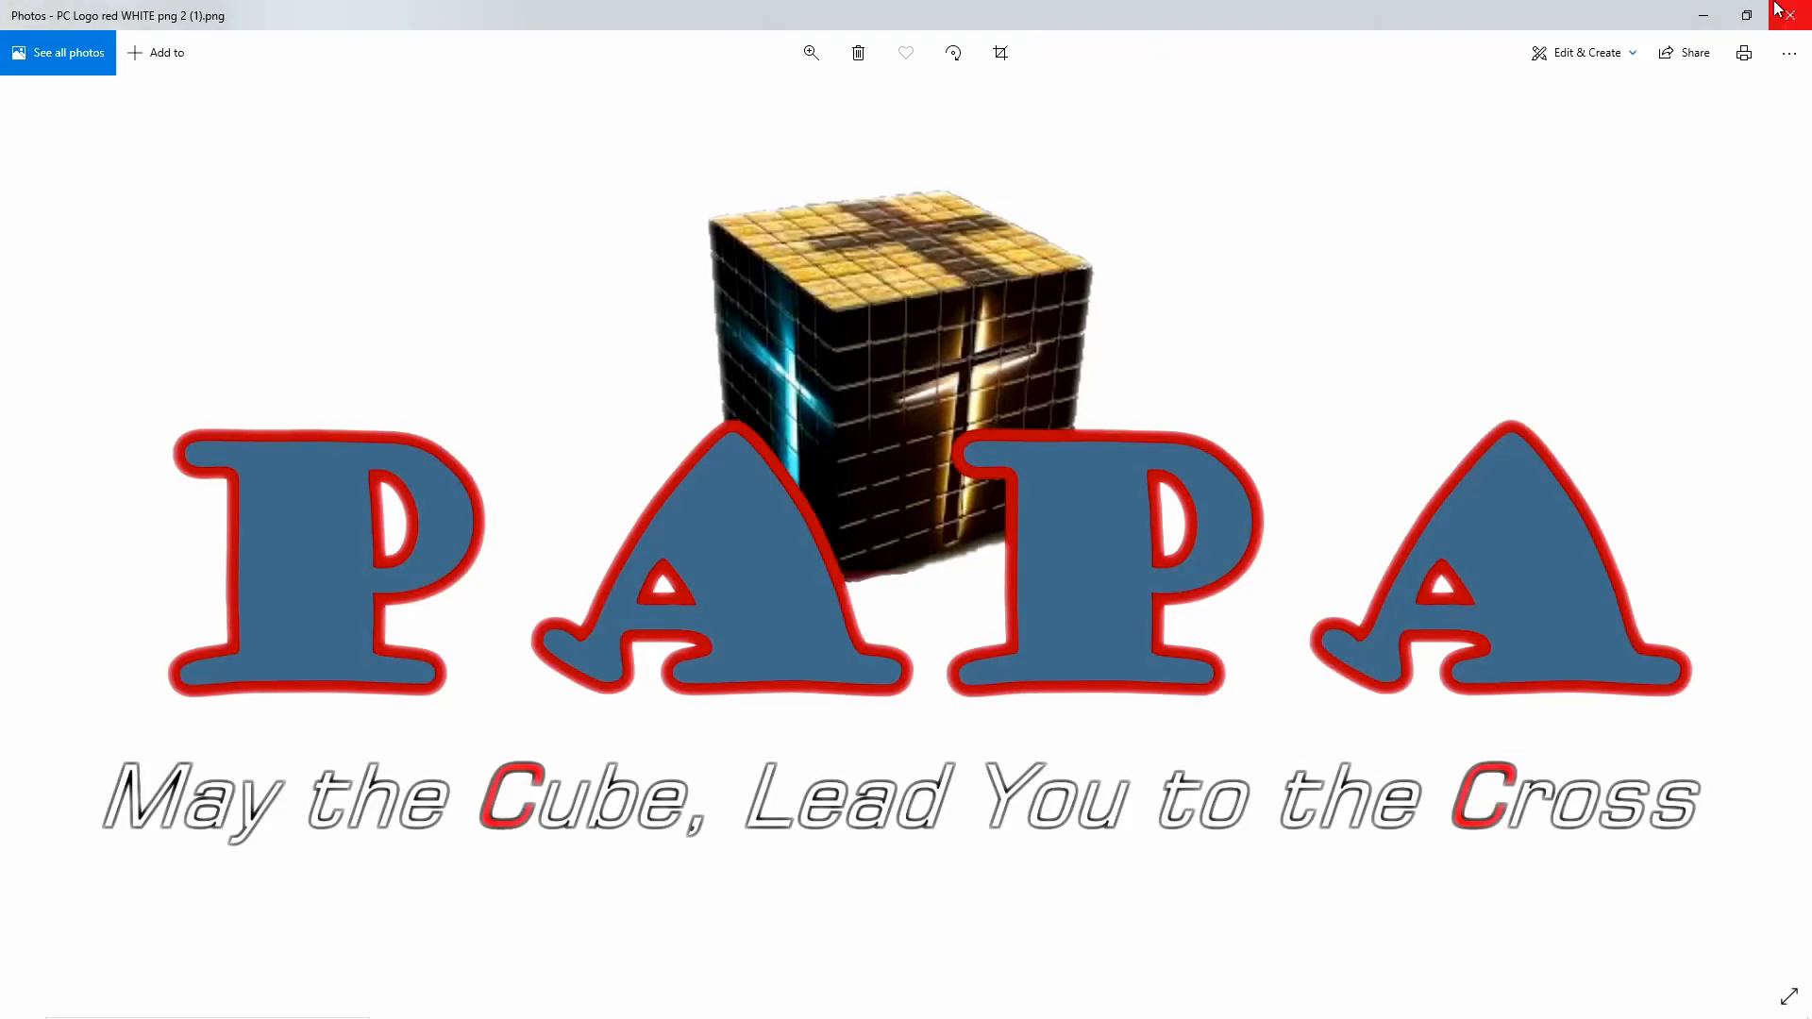
pyautogui.click(1778, 9)
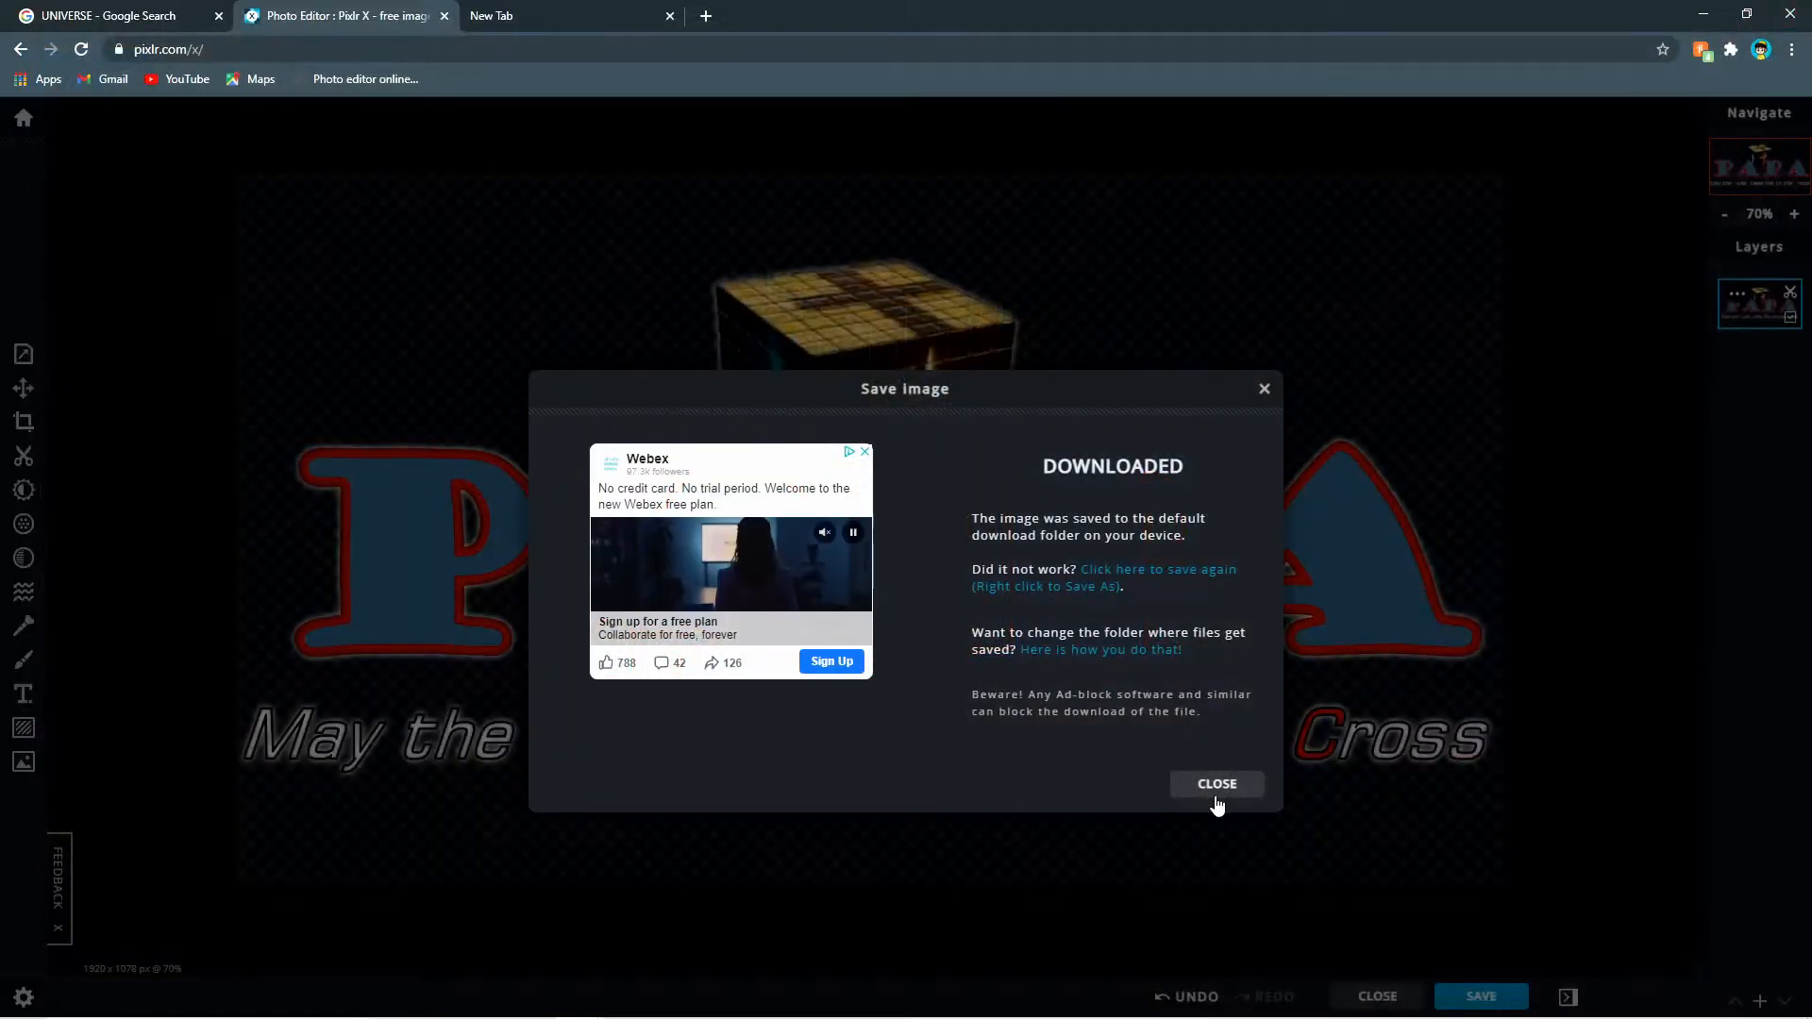
# - Close the finished logo document and open the fortnut 5 image from the MinetheJ pictures folder
pyautogui.click(1223, 791)
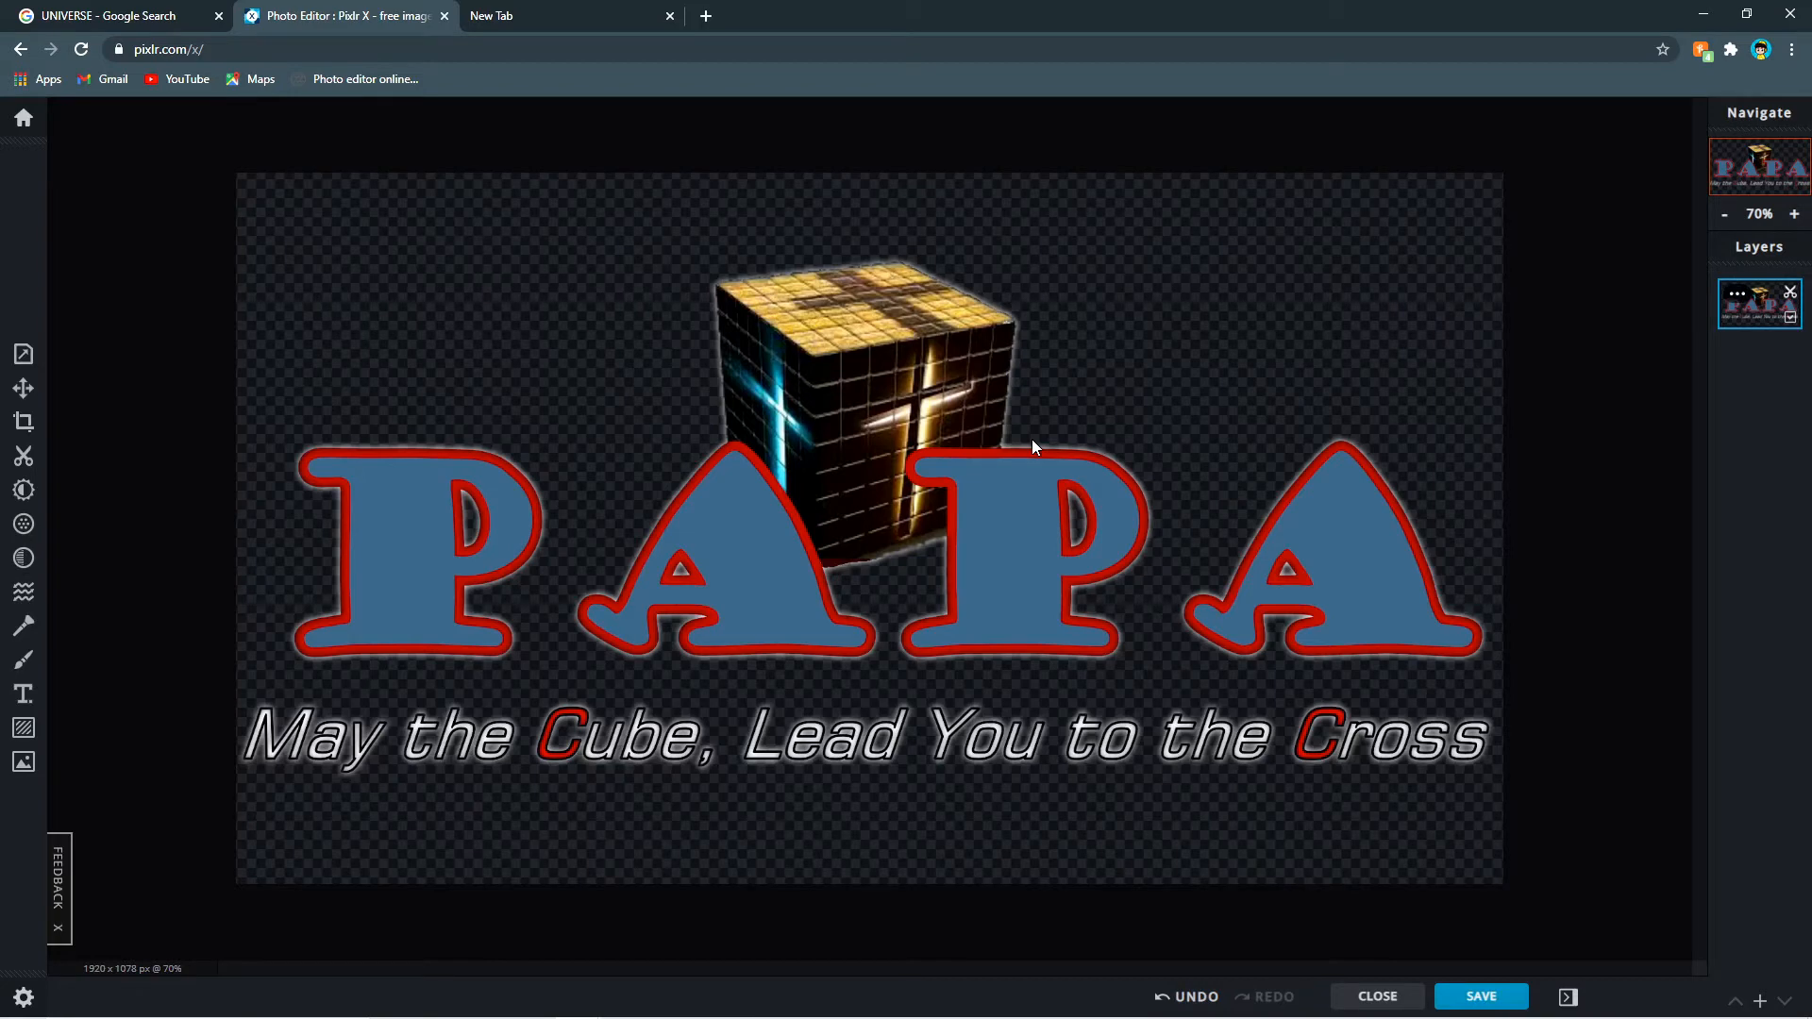
pyautogui.click(1376, 997)
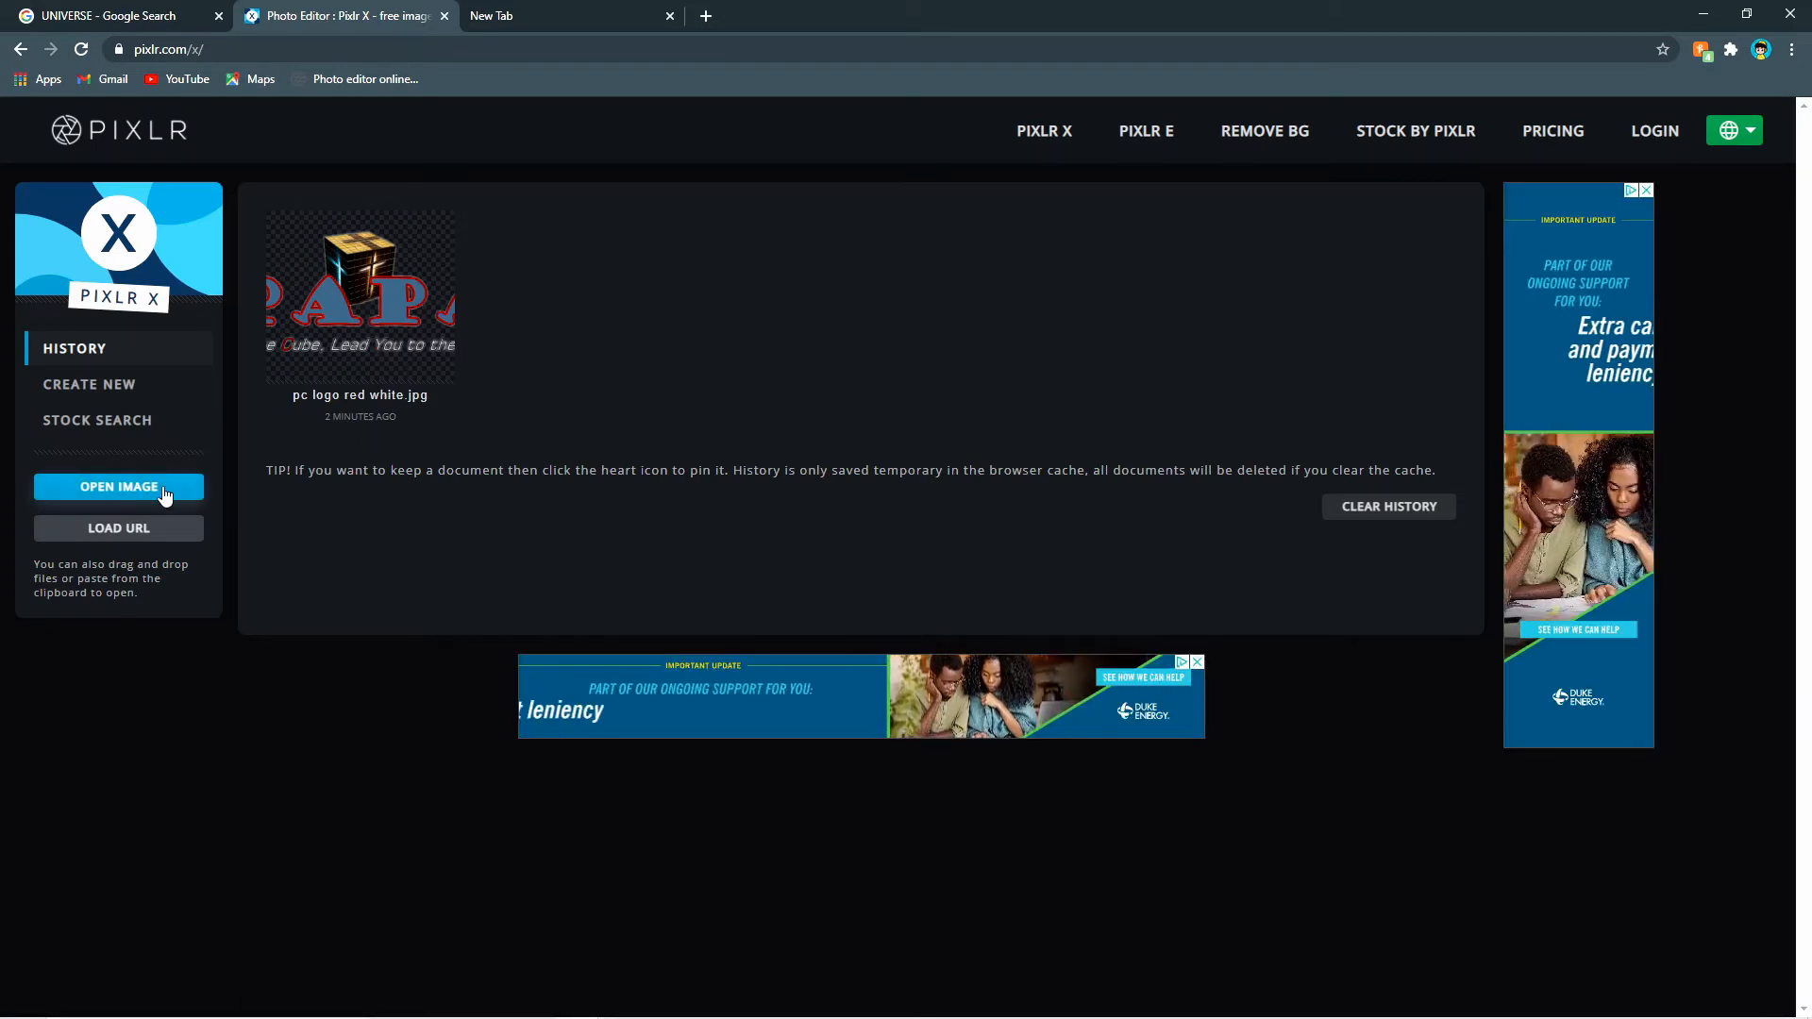
pyautogui.click(119, 487)
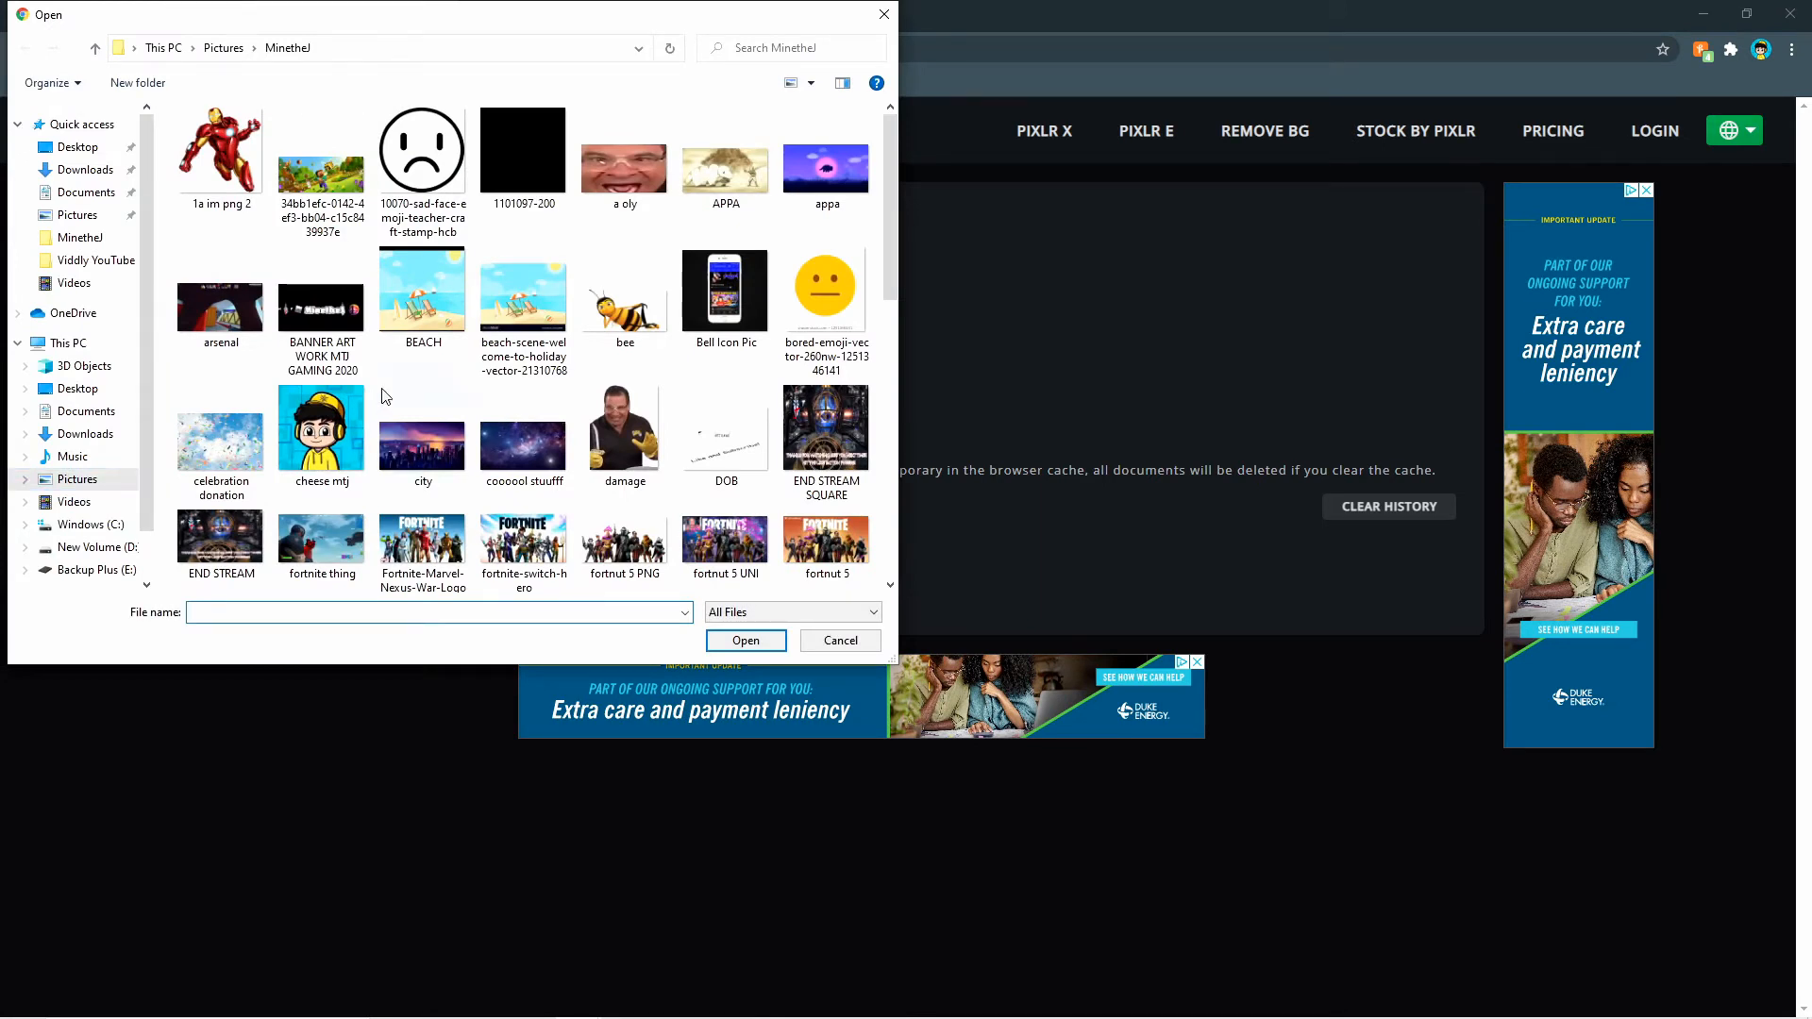
pyautogui.click(831, 541)
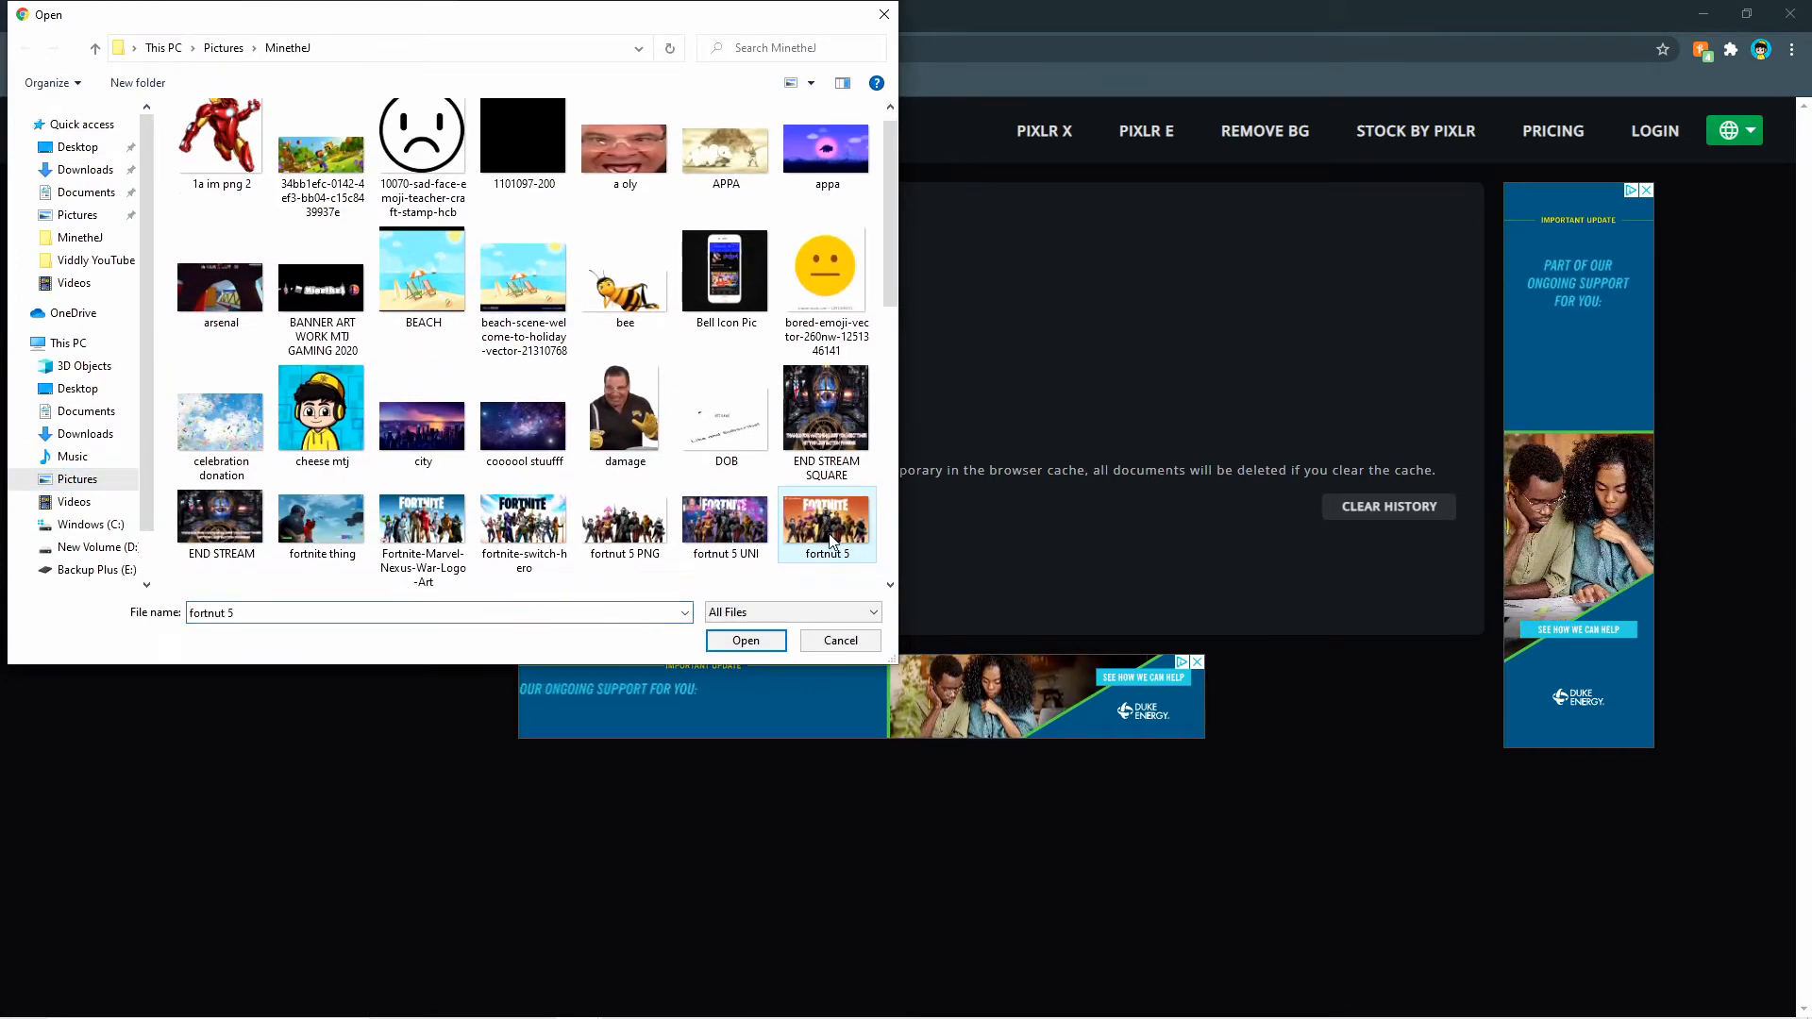
pyautogui.click(745, 640)
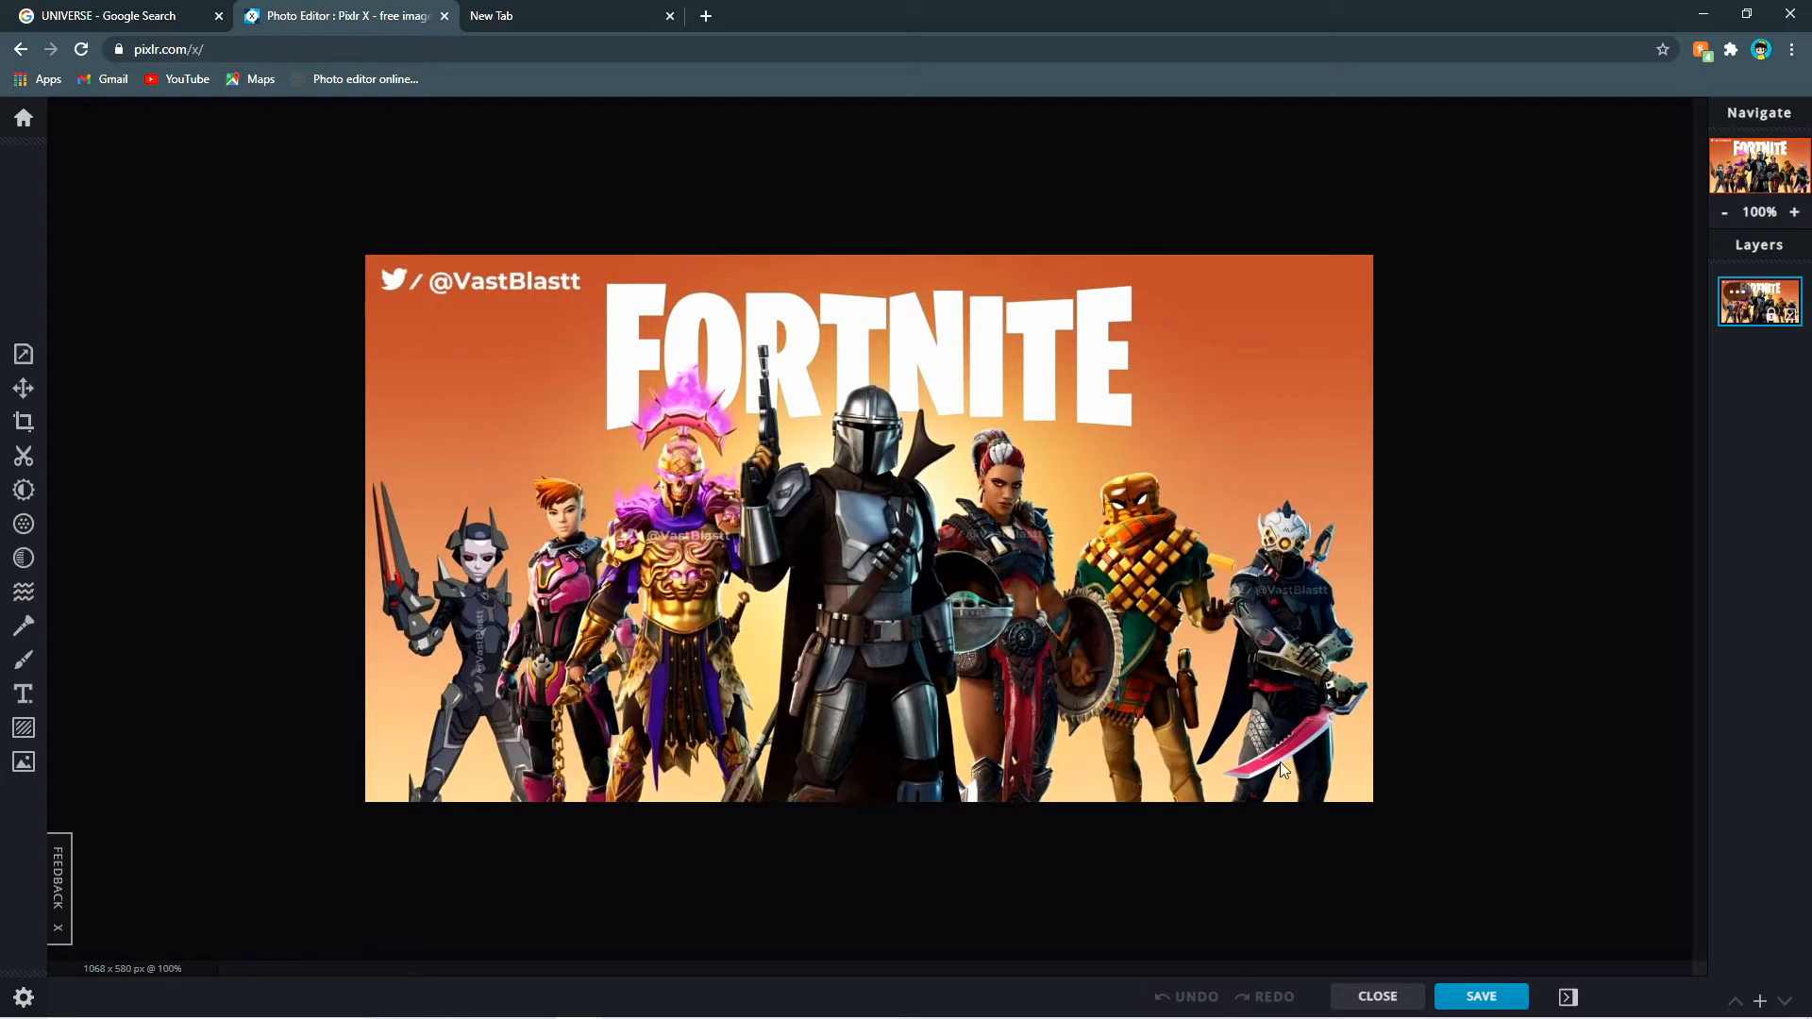
# - Start the Cutout tool and choose its magic wand for removing areas of the Fortnite image
pyautogui.click(23, 456)
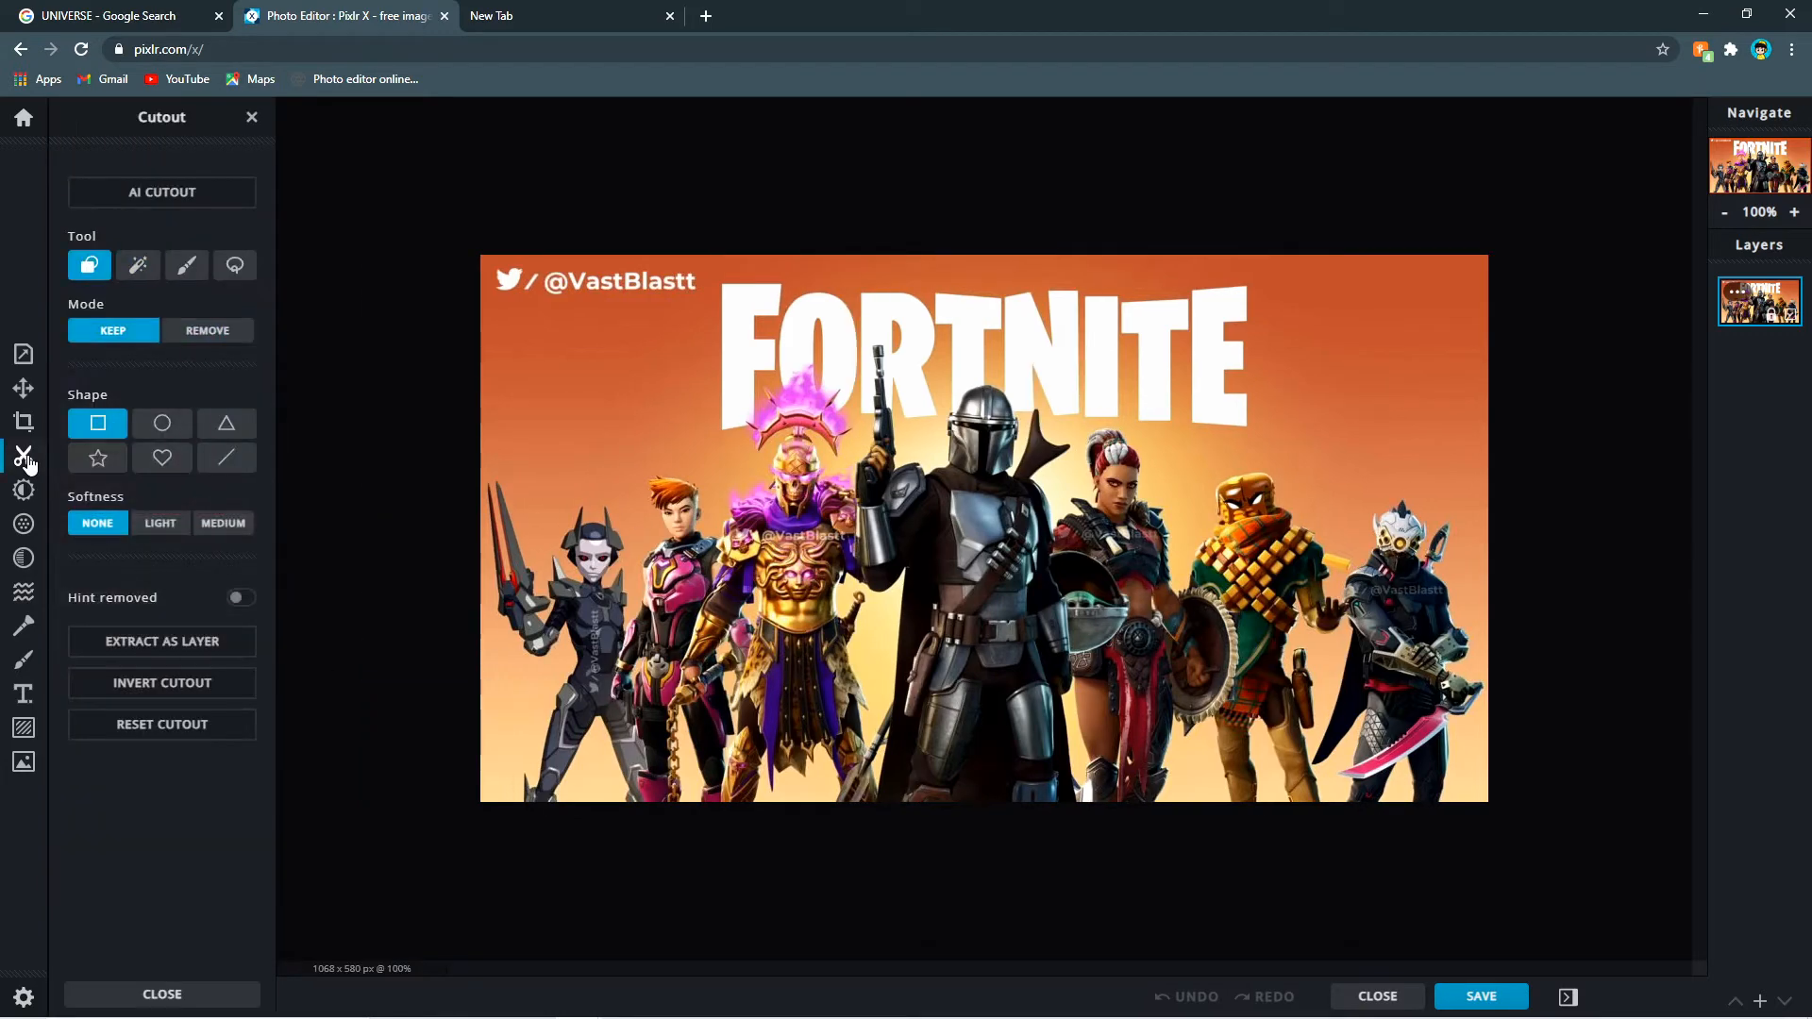
pyautogui.click(138, 265)
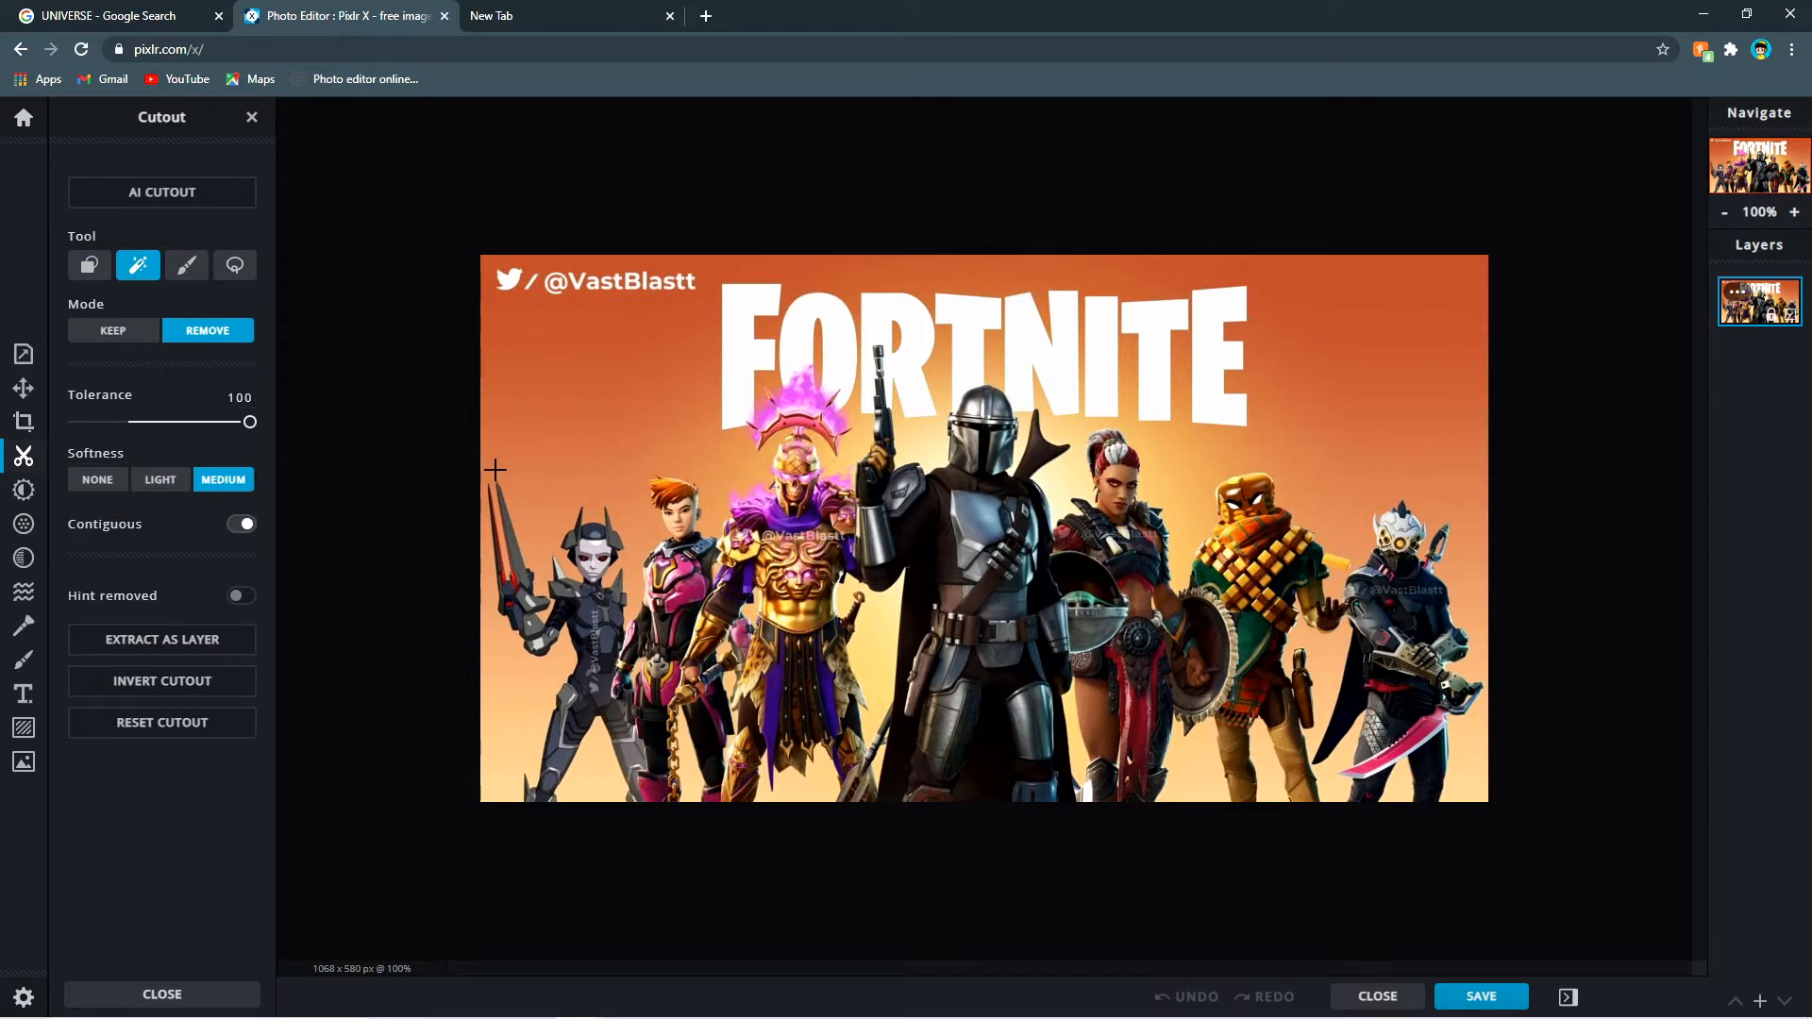
# - Try removing the orange background at tolerance 100, first with medium softness and again with none, undoing each attempt
pyautogui.click(574, 420)
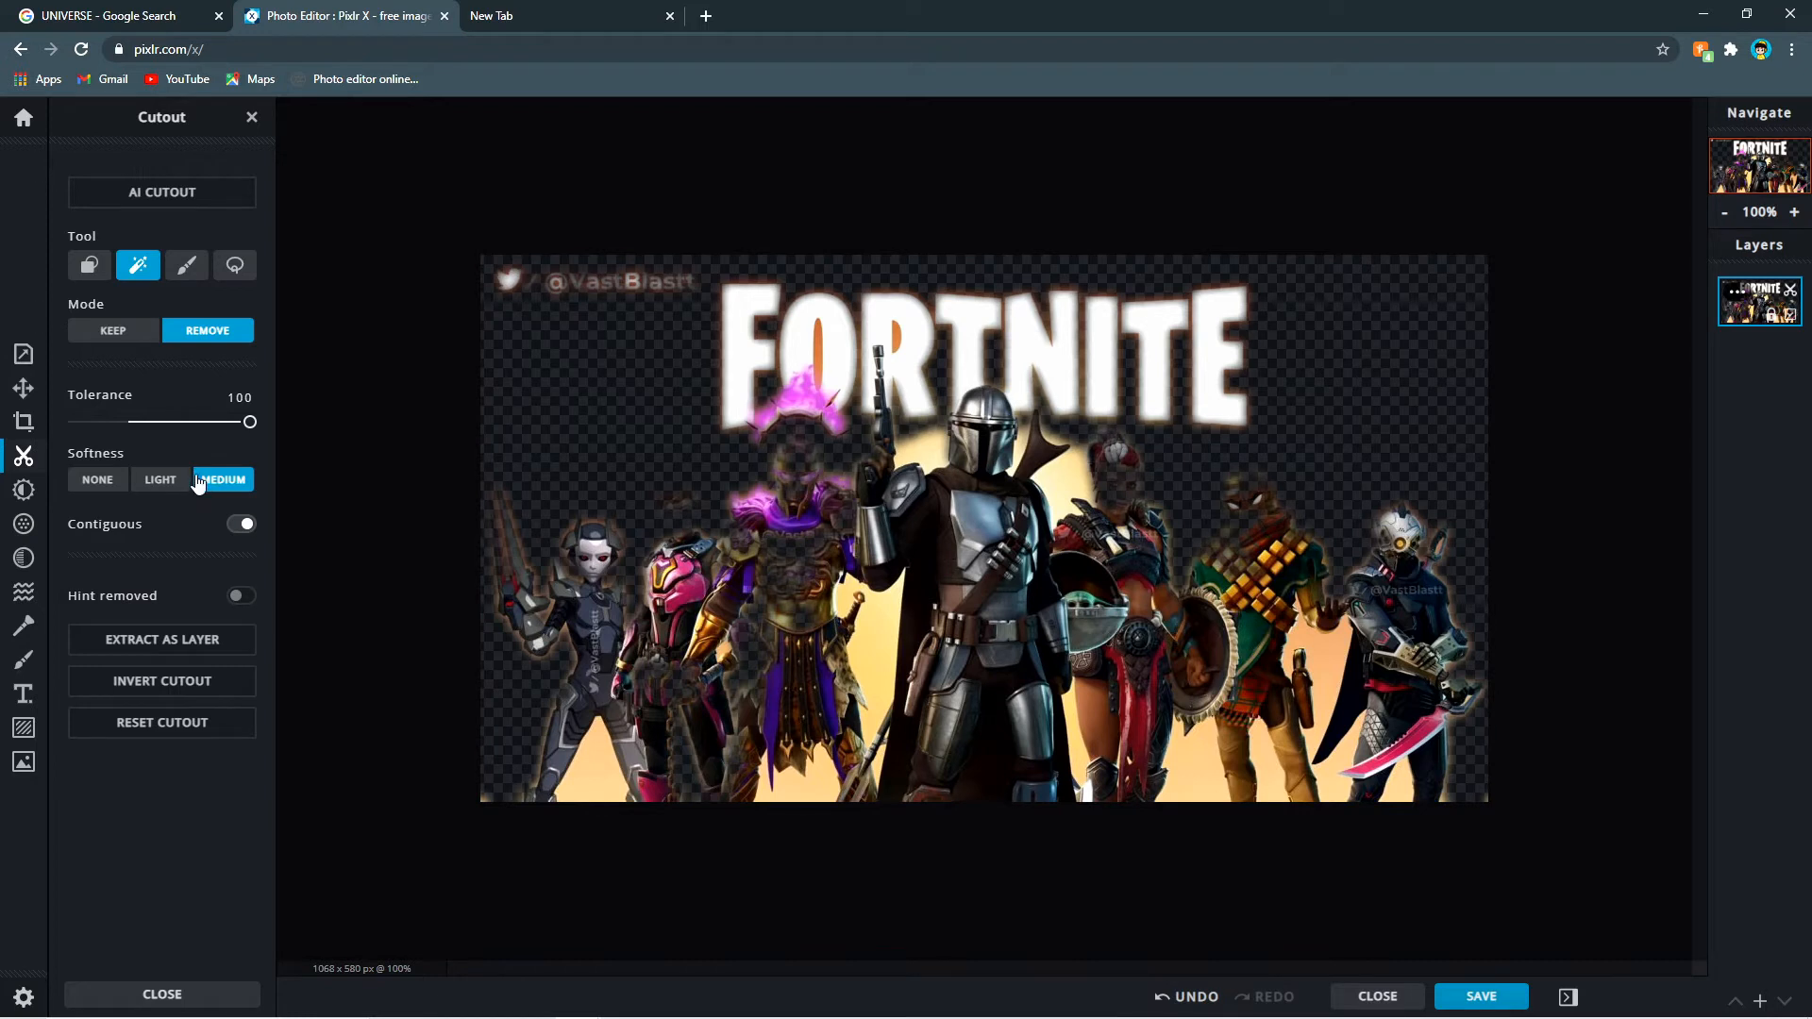
pyautogui.click(1181, 997)
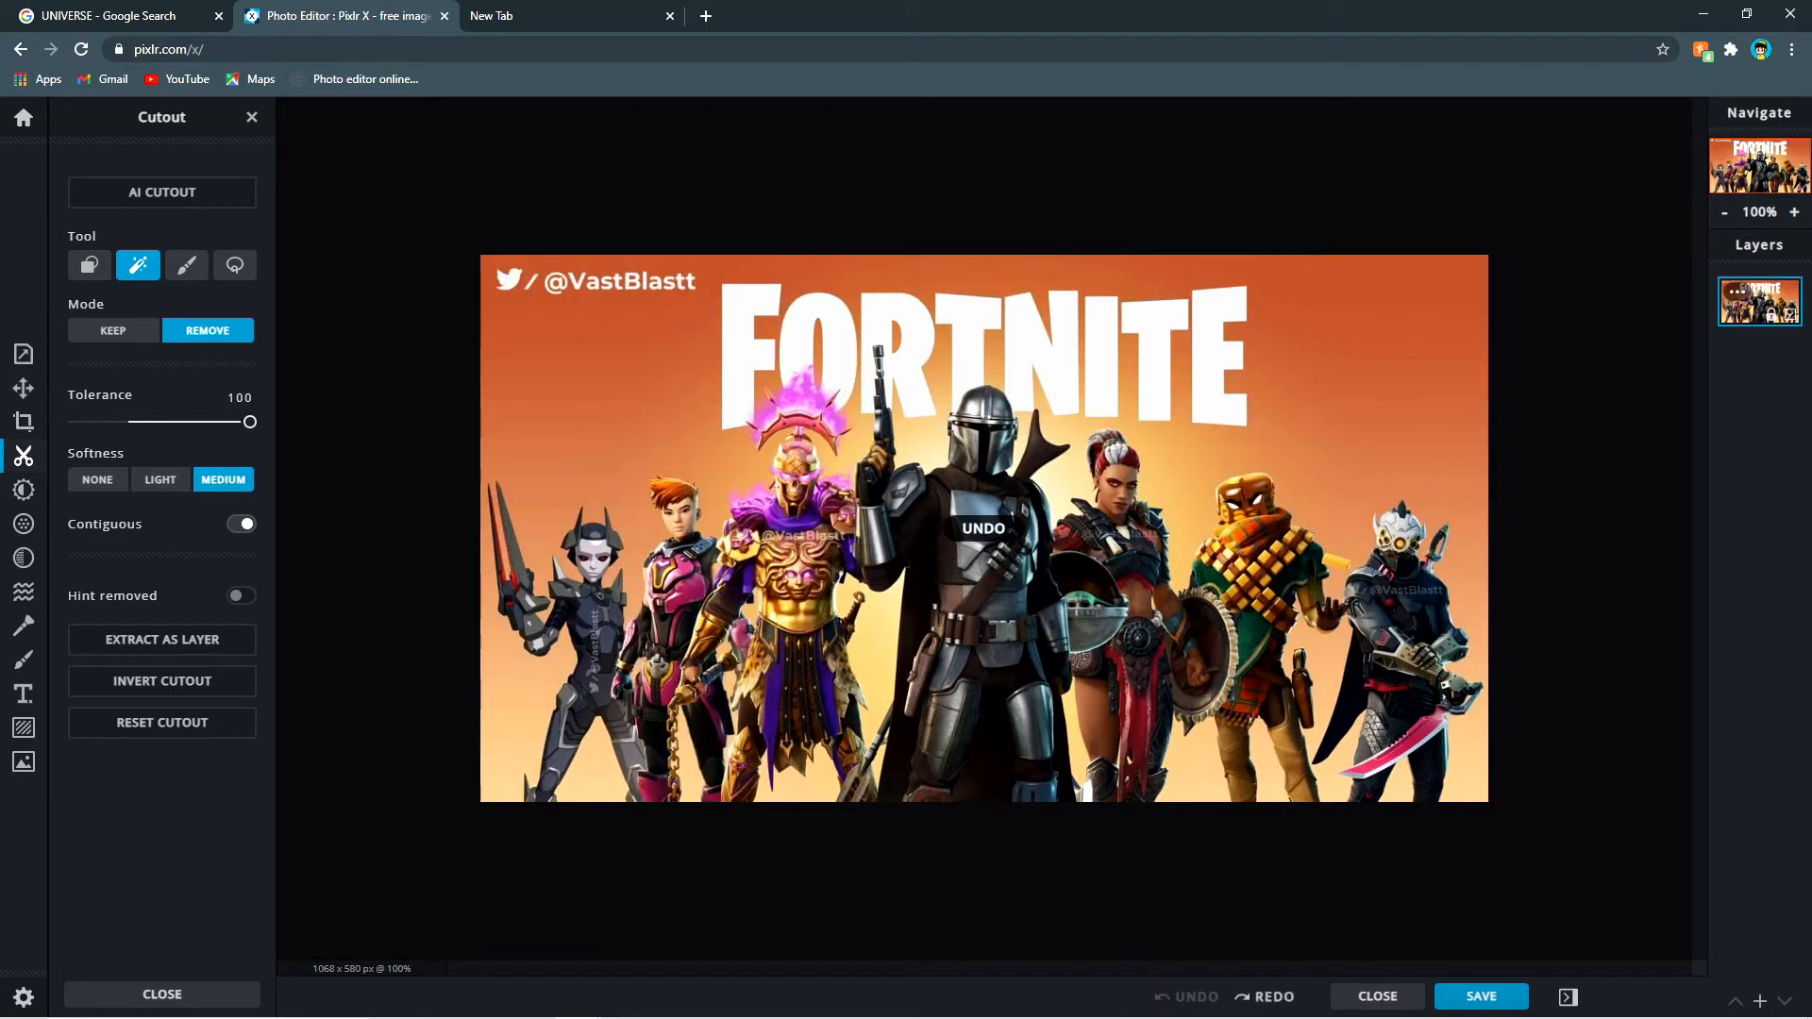
pyautogui.click(100, 480)
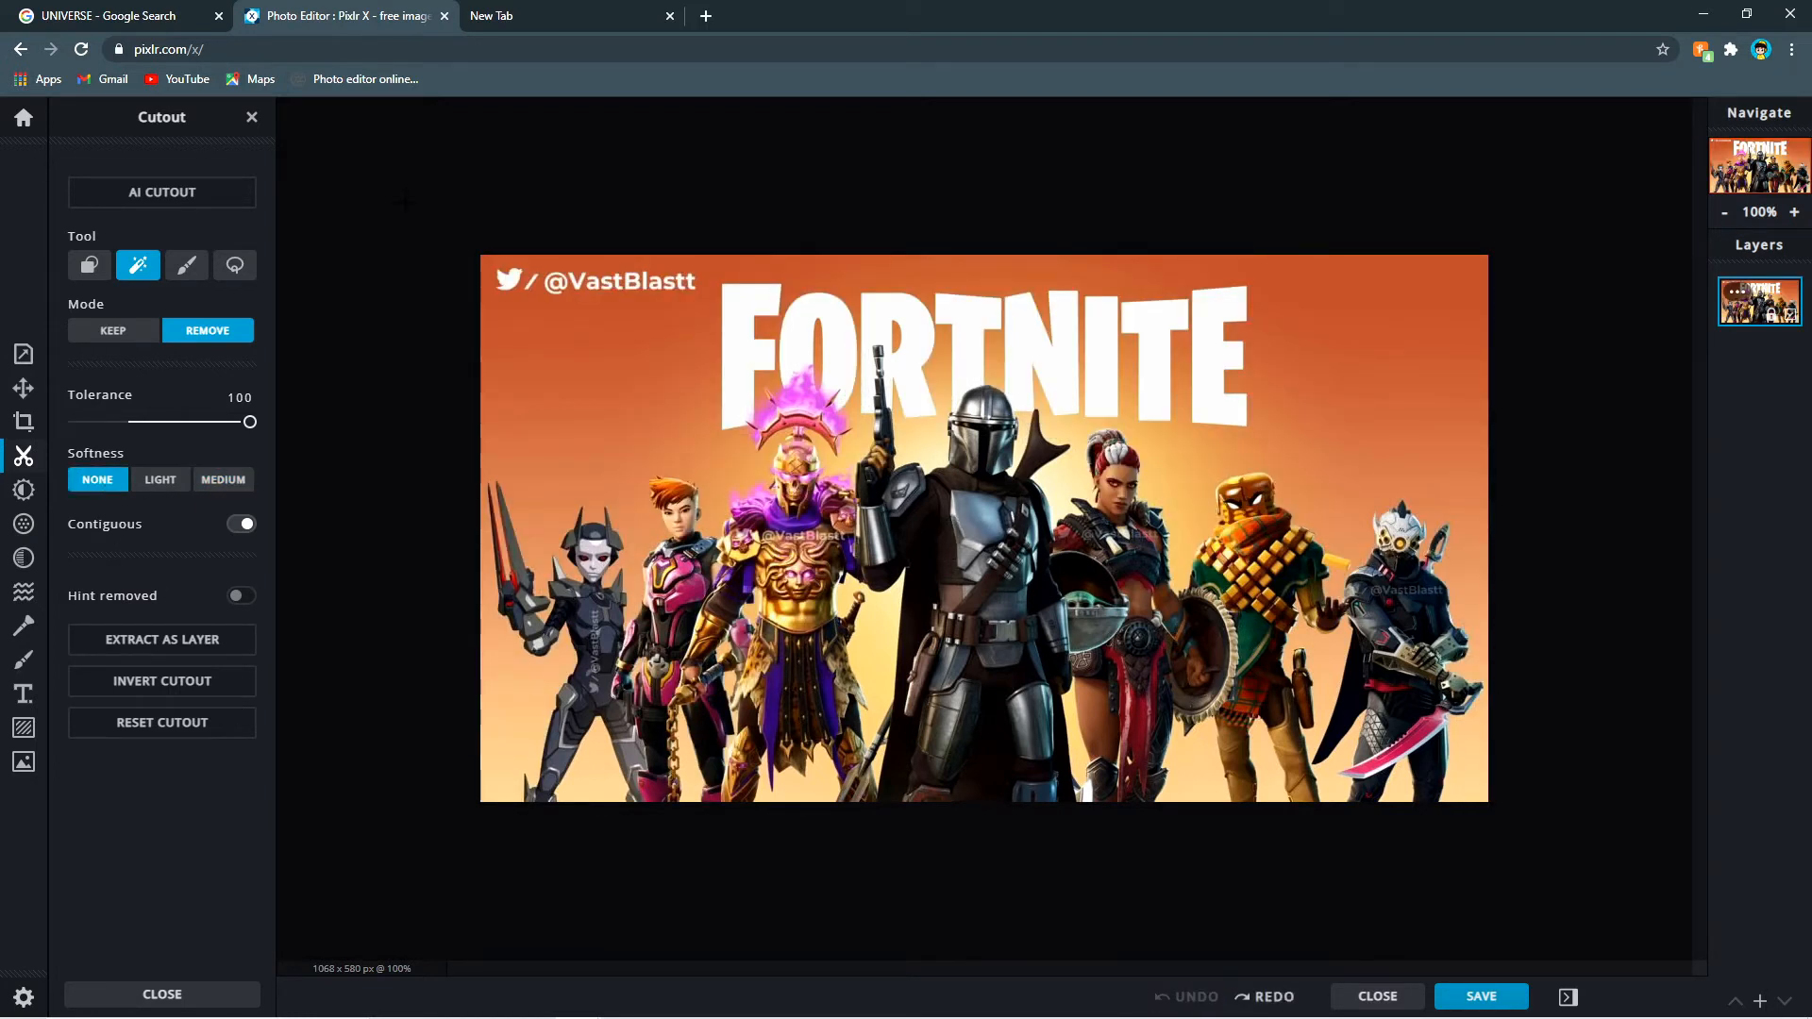
pyautogui.click(525, 360)
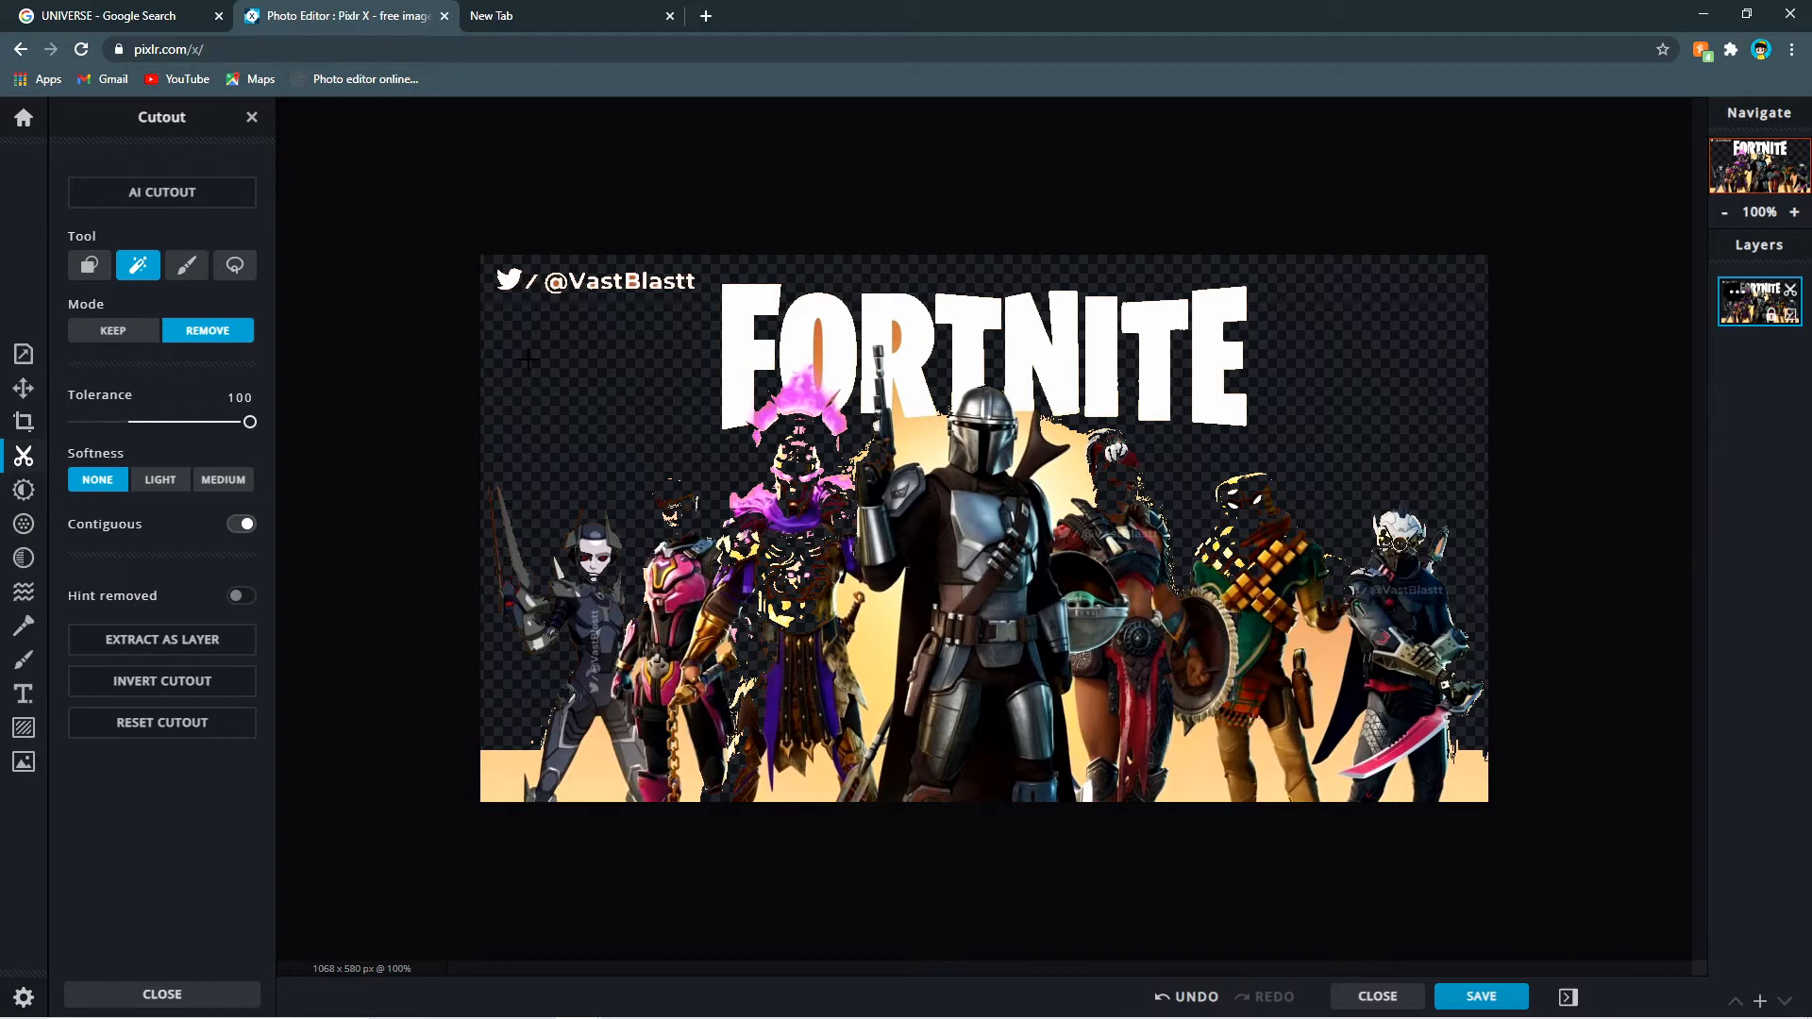
pyautogui.click(1186, 999)
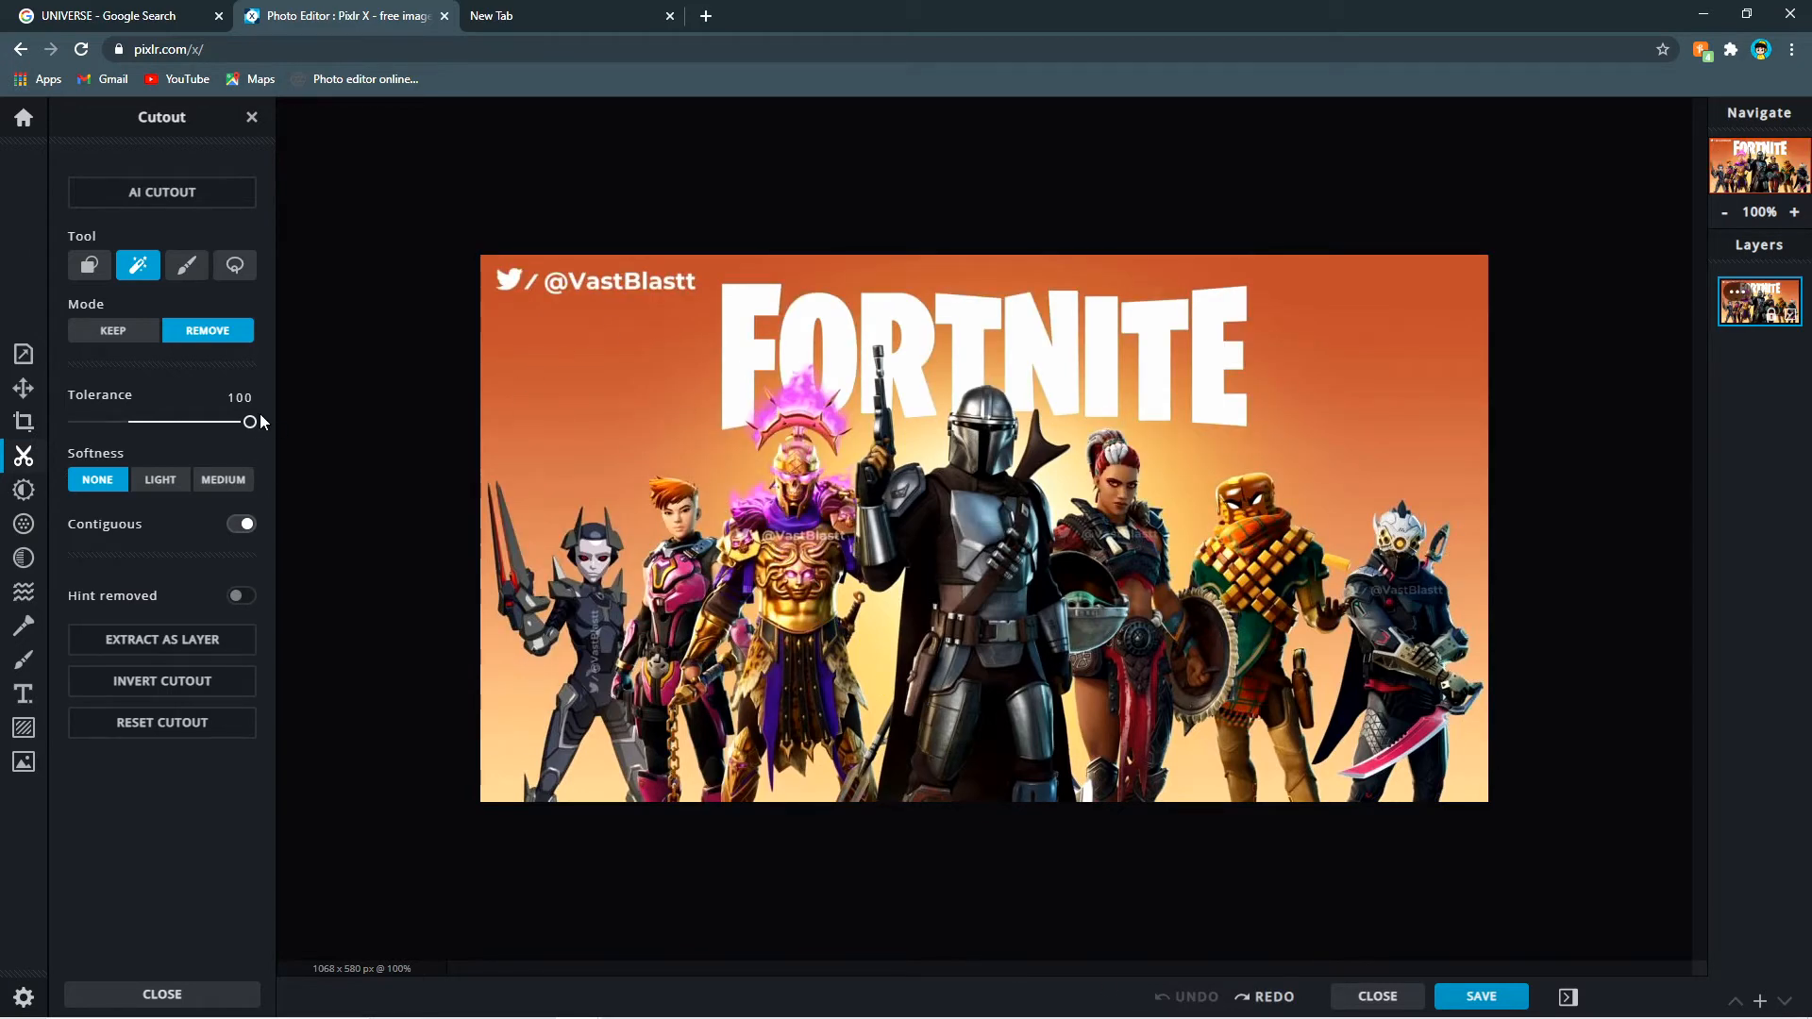
# - At tolerance 40, remove the upper orange background without softness, and the background around the leftmost characters with light softness
pyautogui.moveTo(249, 422); pyautogui.dragTo(144, 426)
pyautogui.click(547, 317)
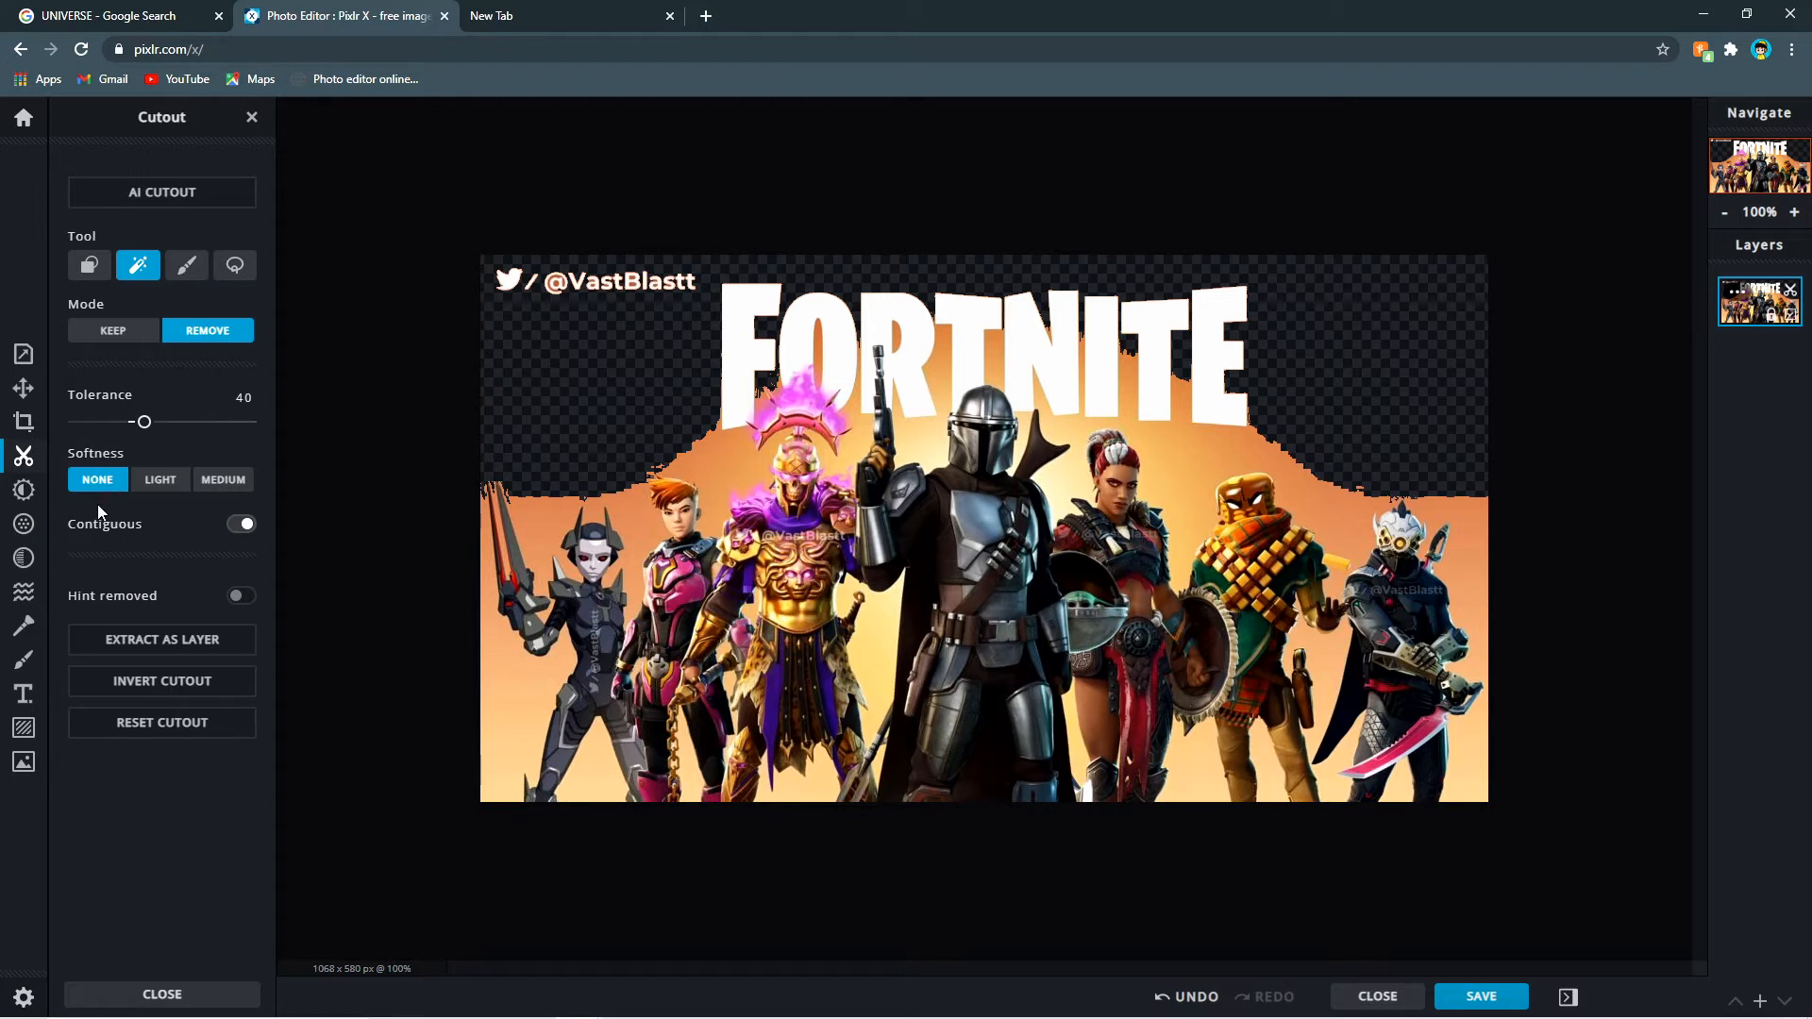
pyautogui.click(160, 480)
pyautogui.click(717, 466)
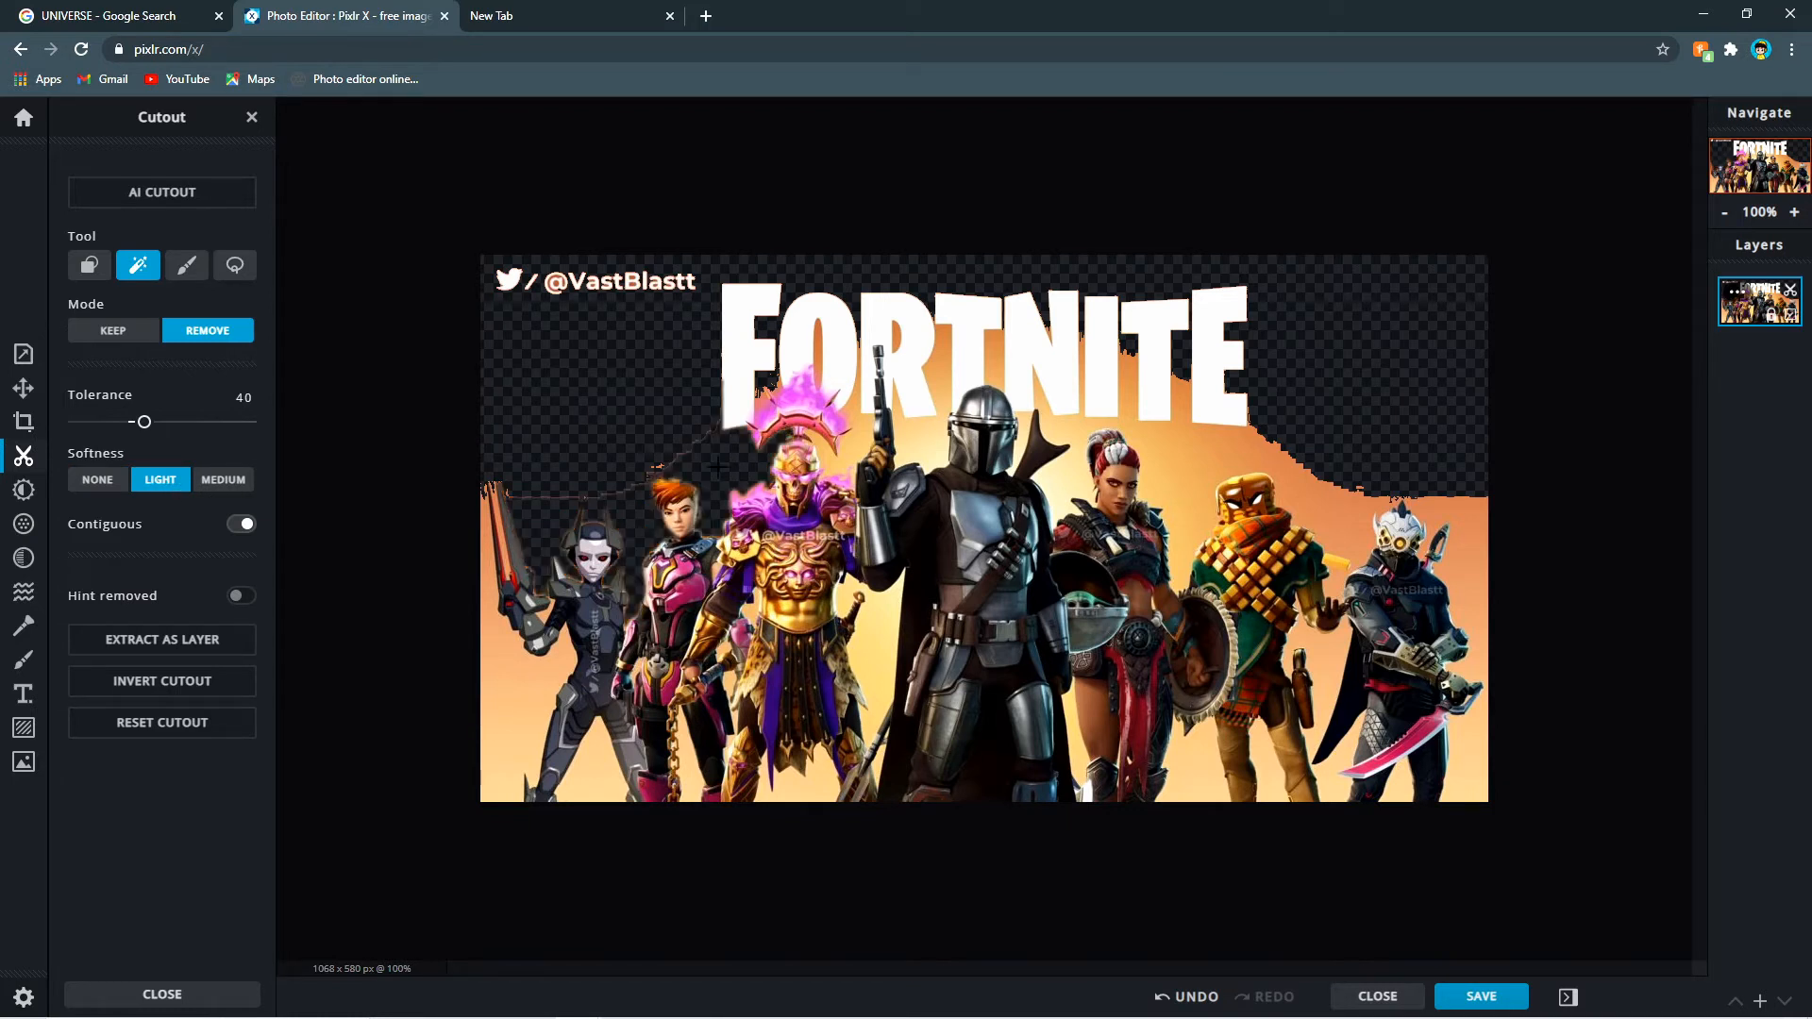
pyautogui.click(491, 572)
pyautogui.click(512, 759)
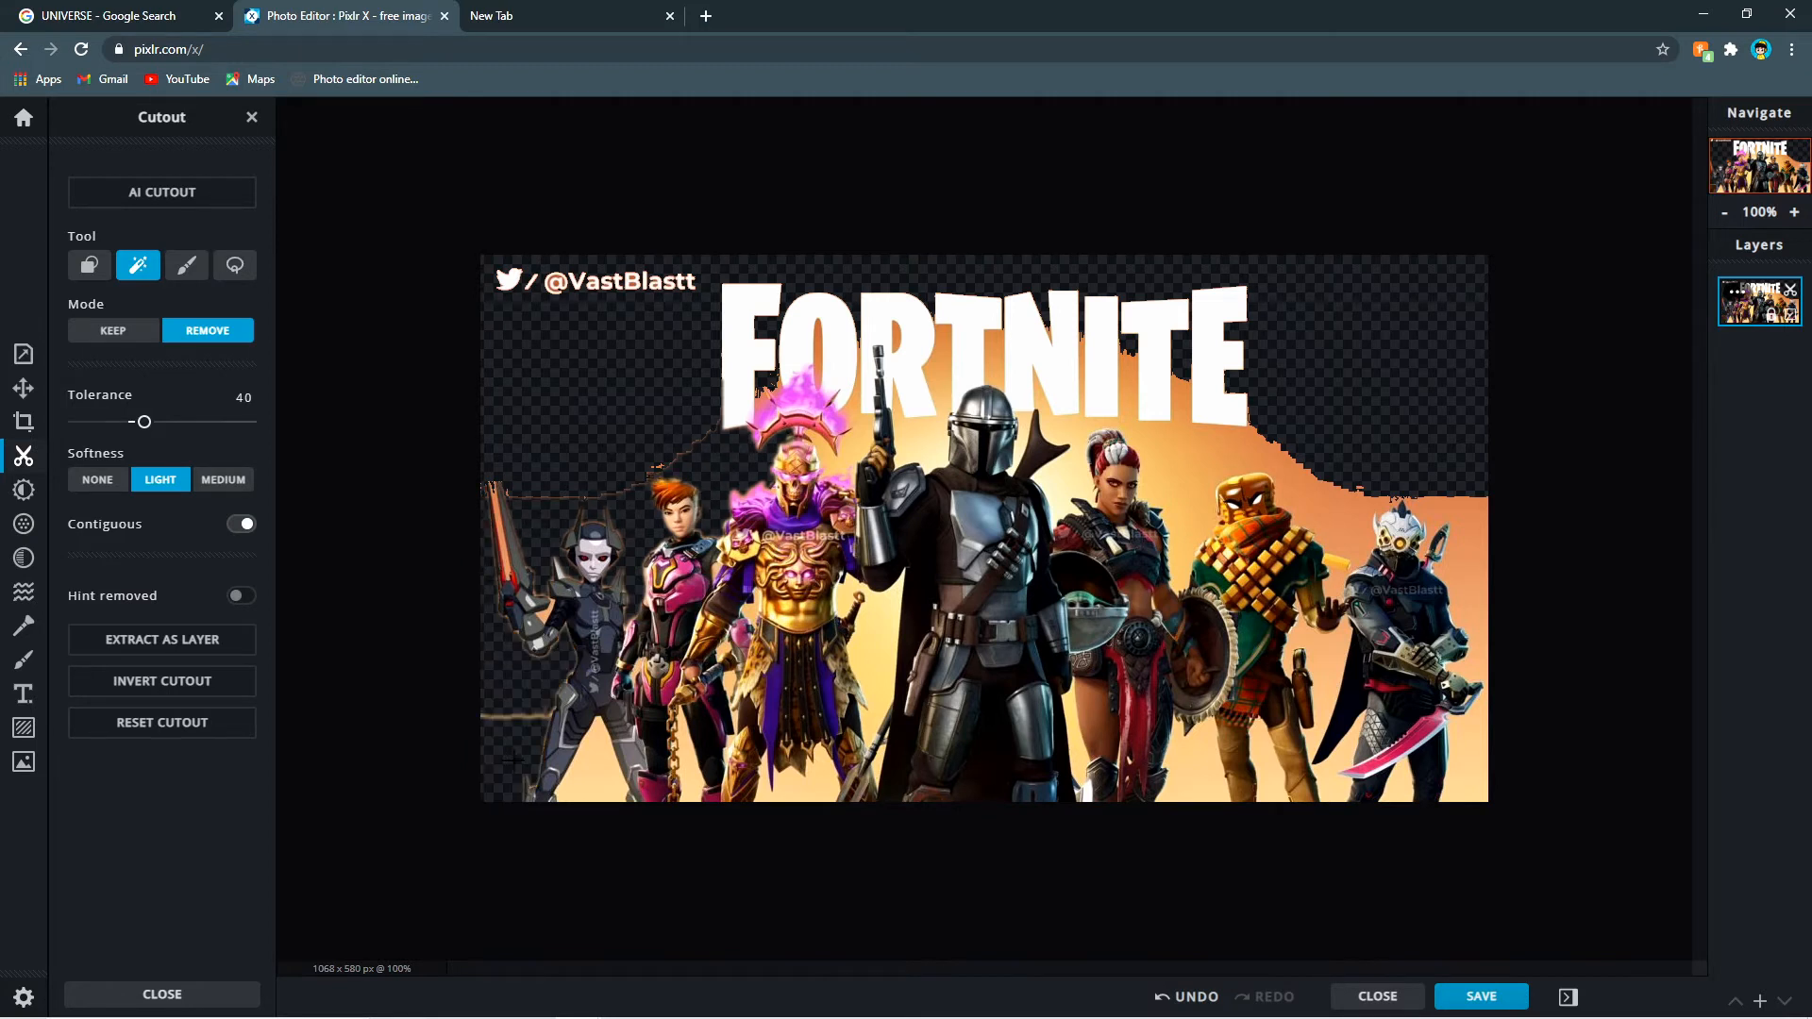
pyautogui.click(595, 759)
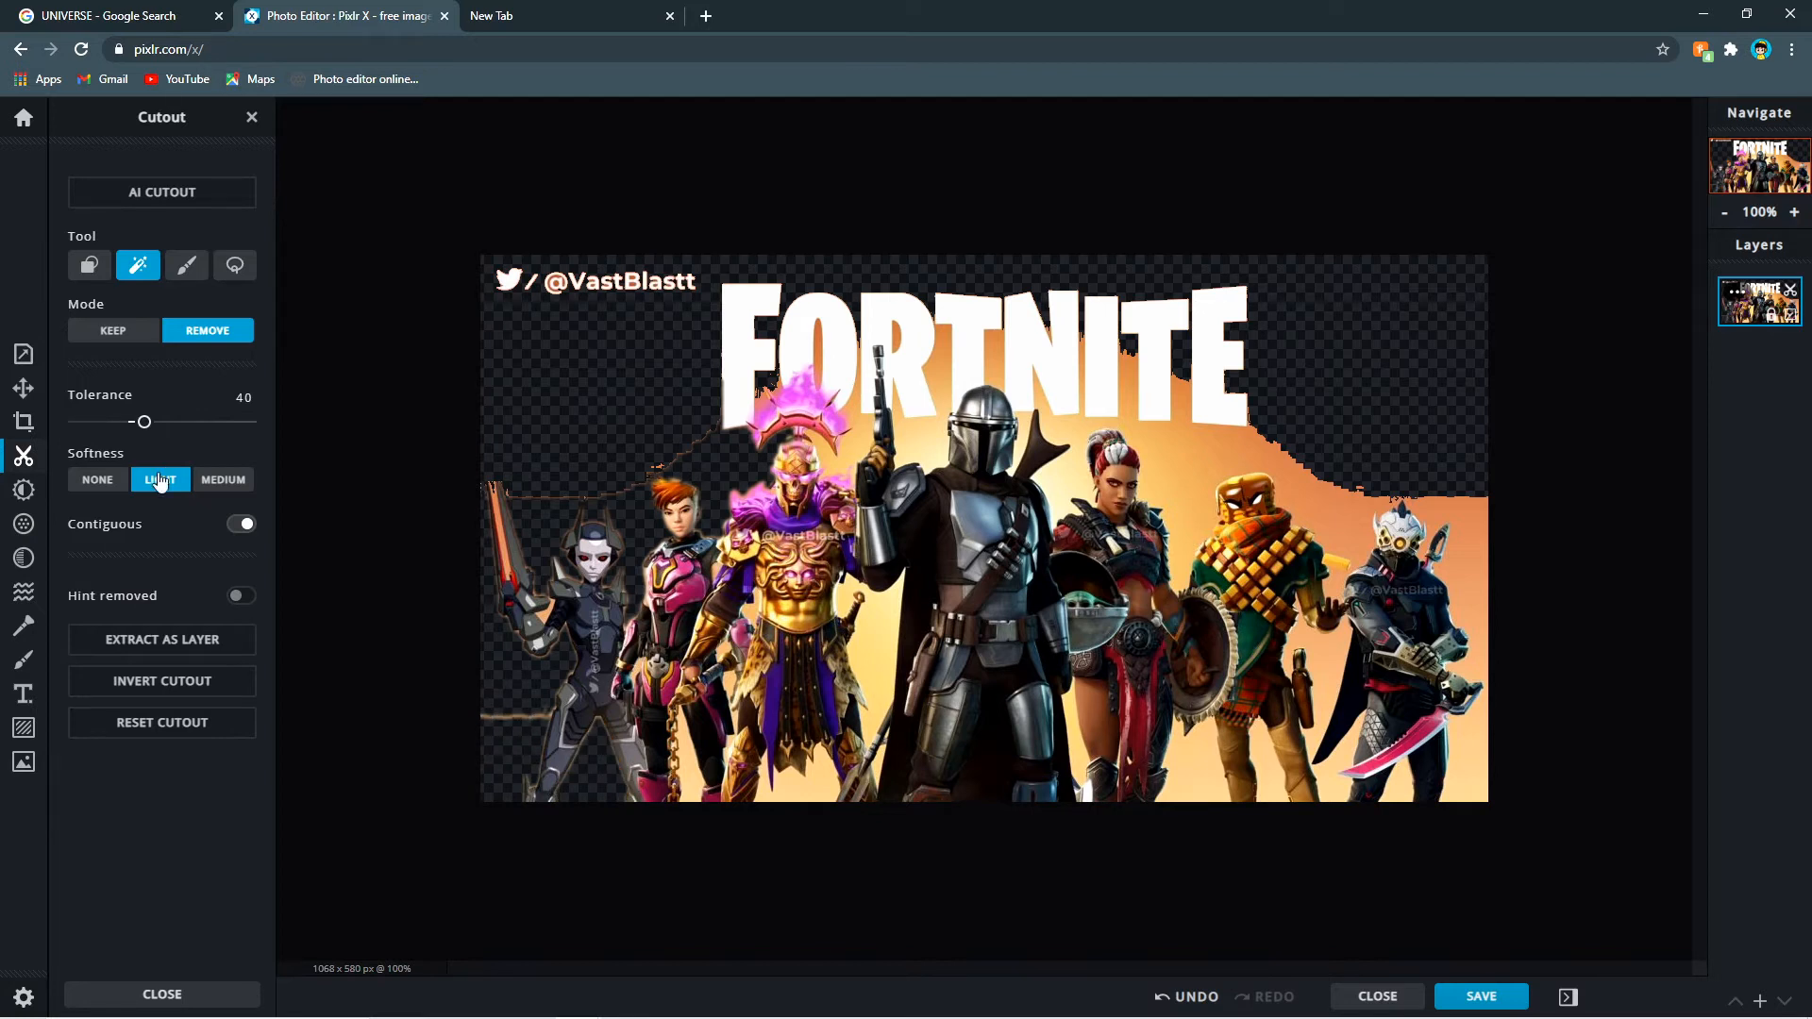
# - Set the tolerance to 51 with light softness and remove the background between the gold-armoured warrior and the central helmeted figure
pyautogui.moveTo(144, 425); pyautogui.dragTo(203, 423)
pyautogui.click(98, 480)
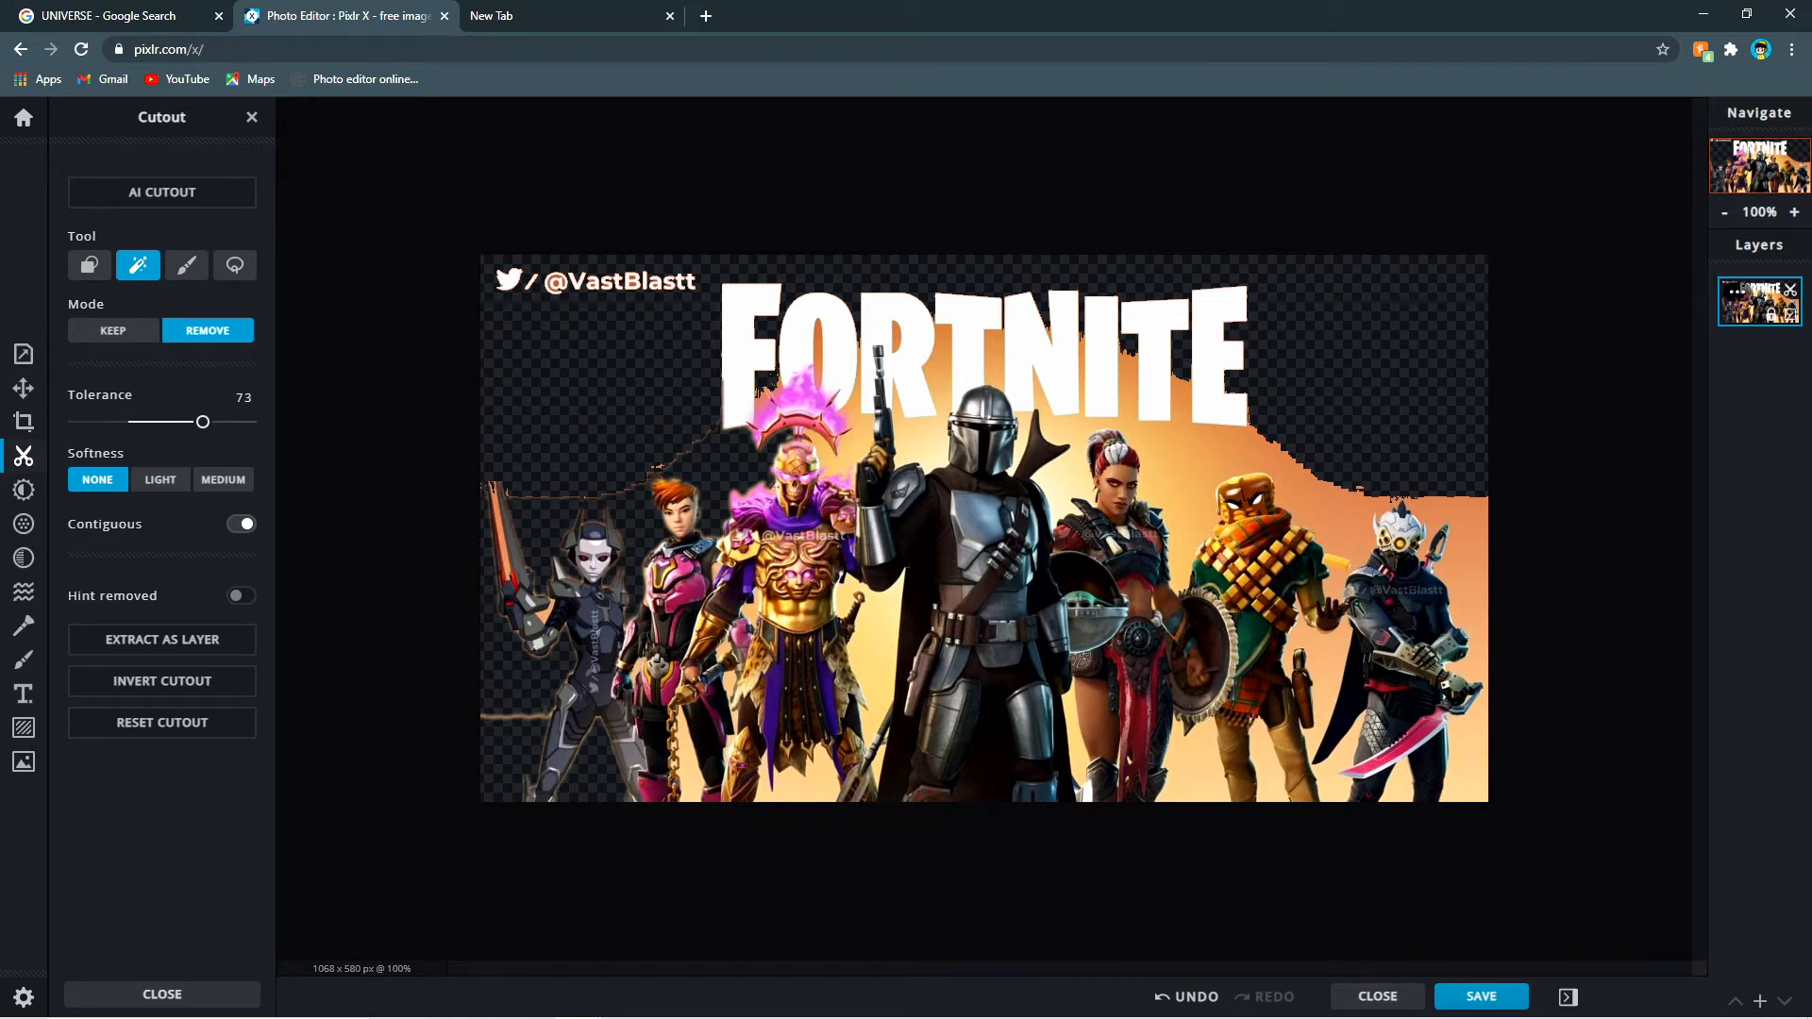
pyautogui.moveTo(202, 422); pyautogui.dragTo(165, 427)
pyautogui.click(158, 481)
pyautogui.click(868, 656)
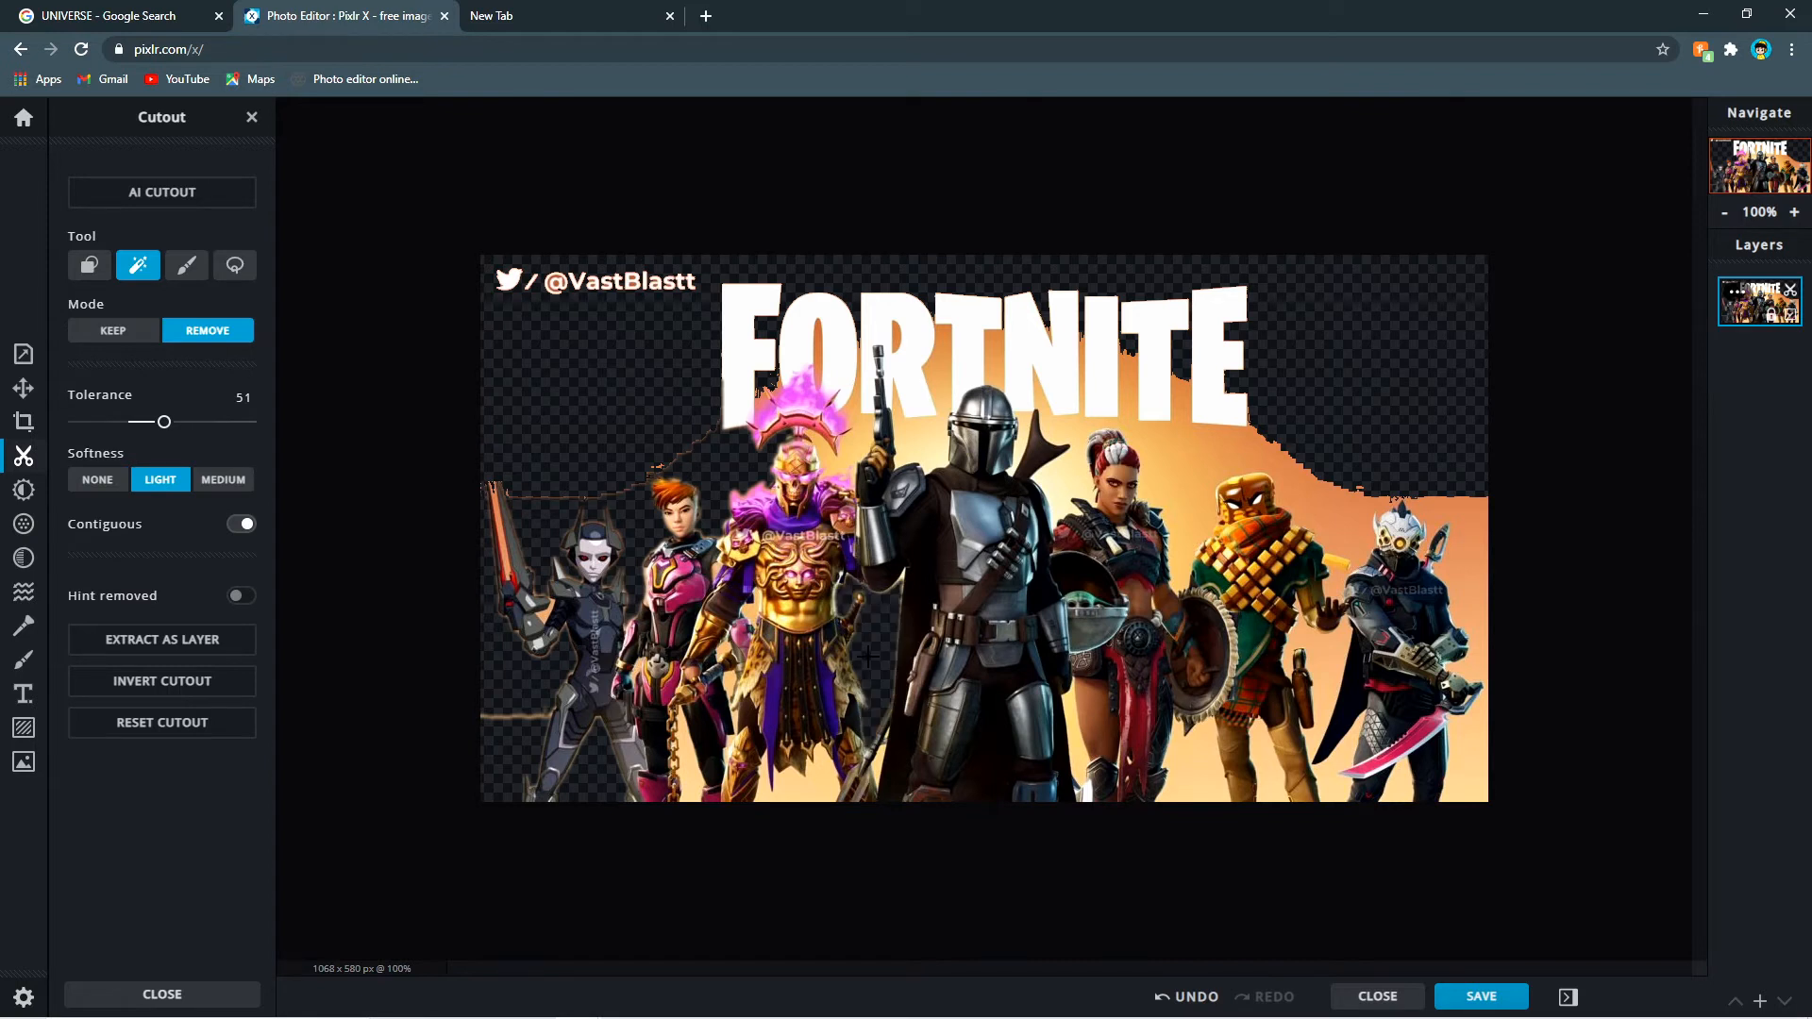
pyautogui.click(820, 791)
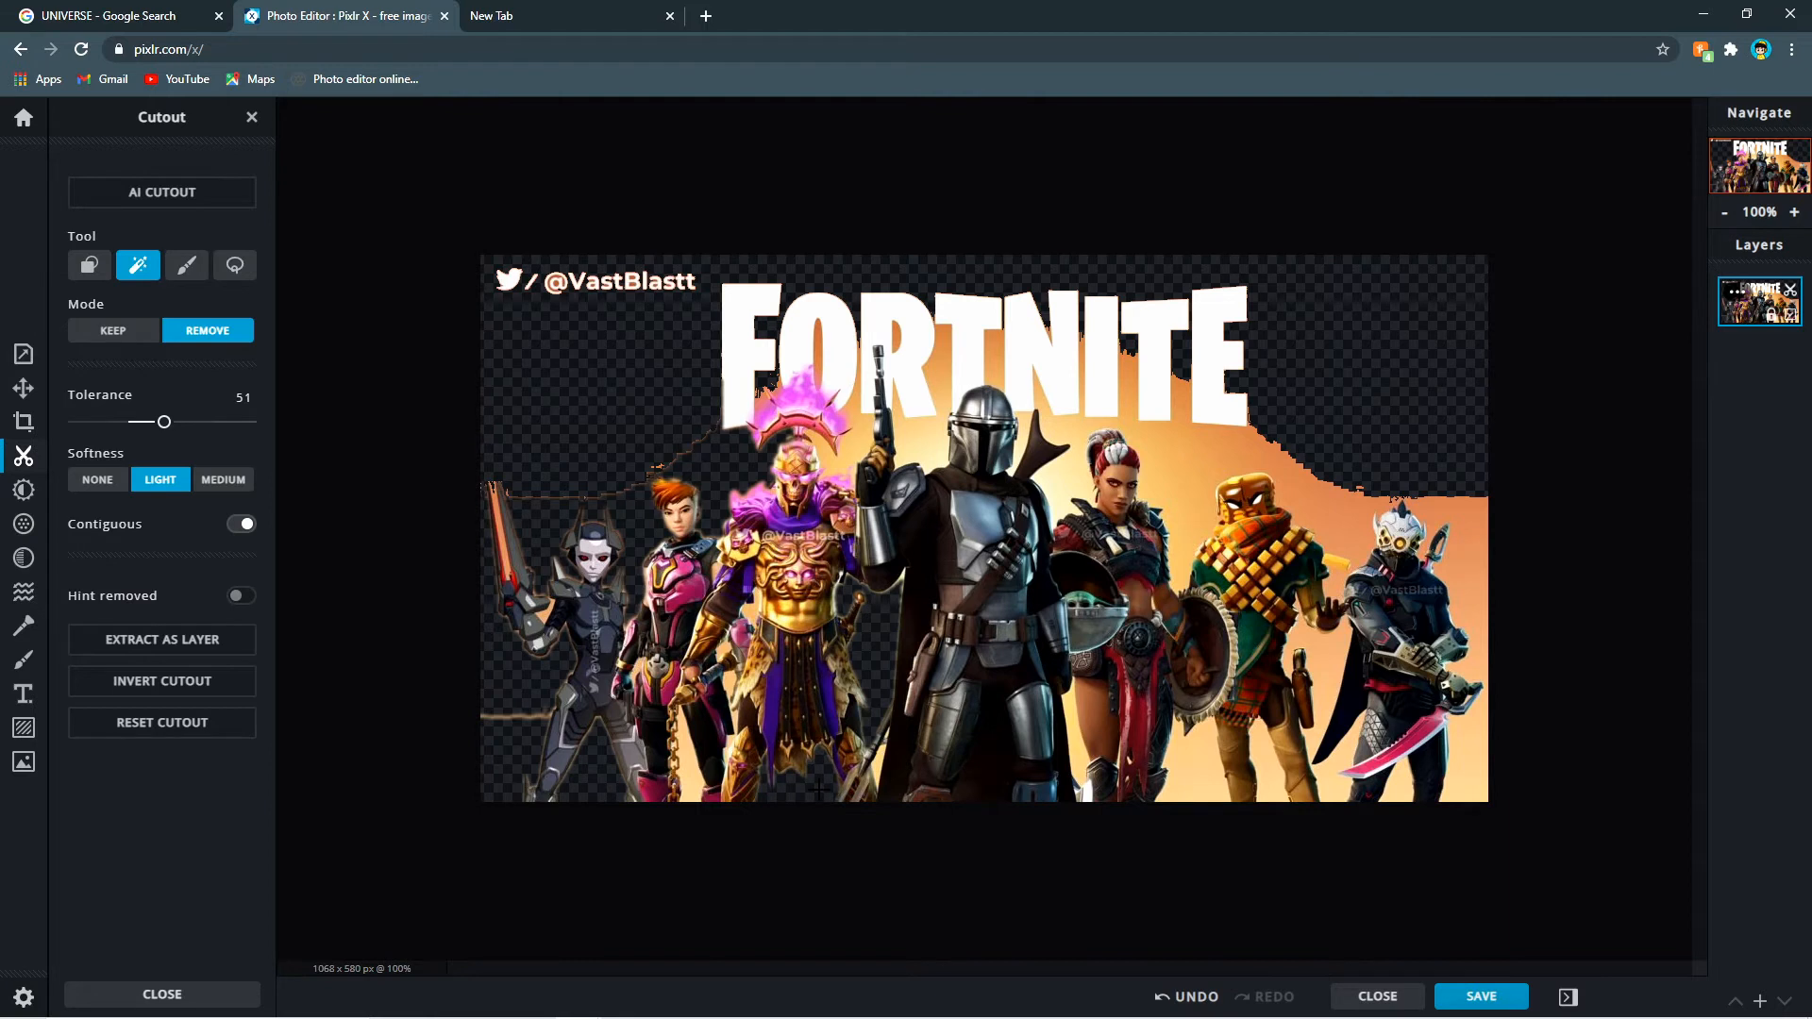
# - Try removing the remnants between the pink-armoured and gold-armoured characters at tolerance 51 and again at 28, undoing both attempts
pyautogui.click(690, 763)
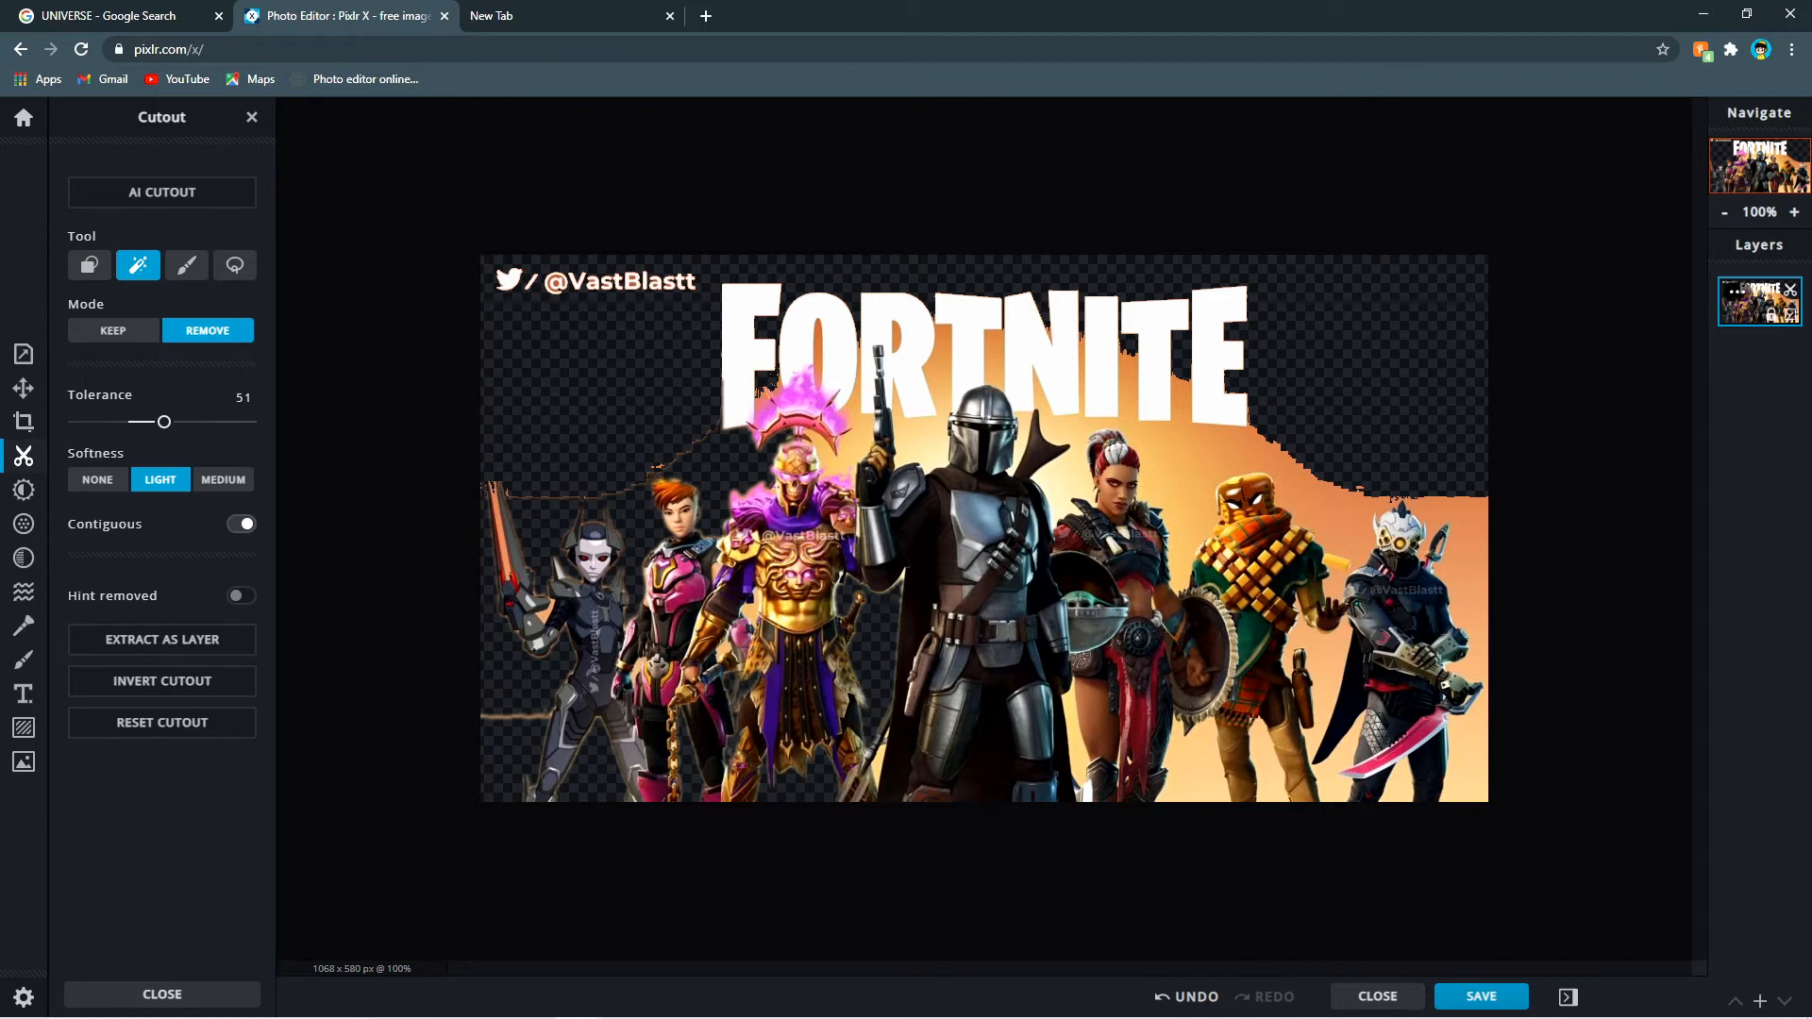
pyautogui.click(1185, 996)
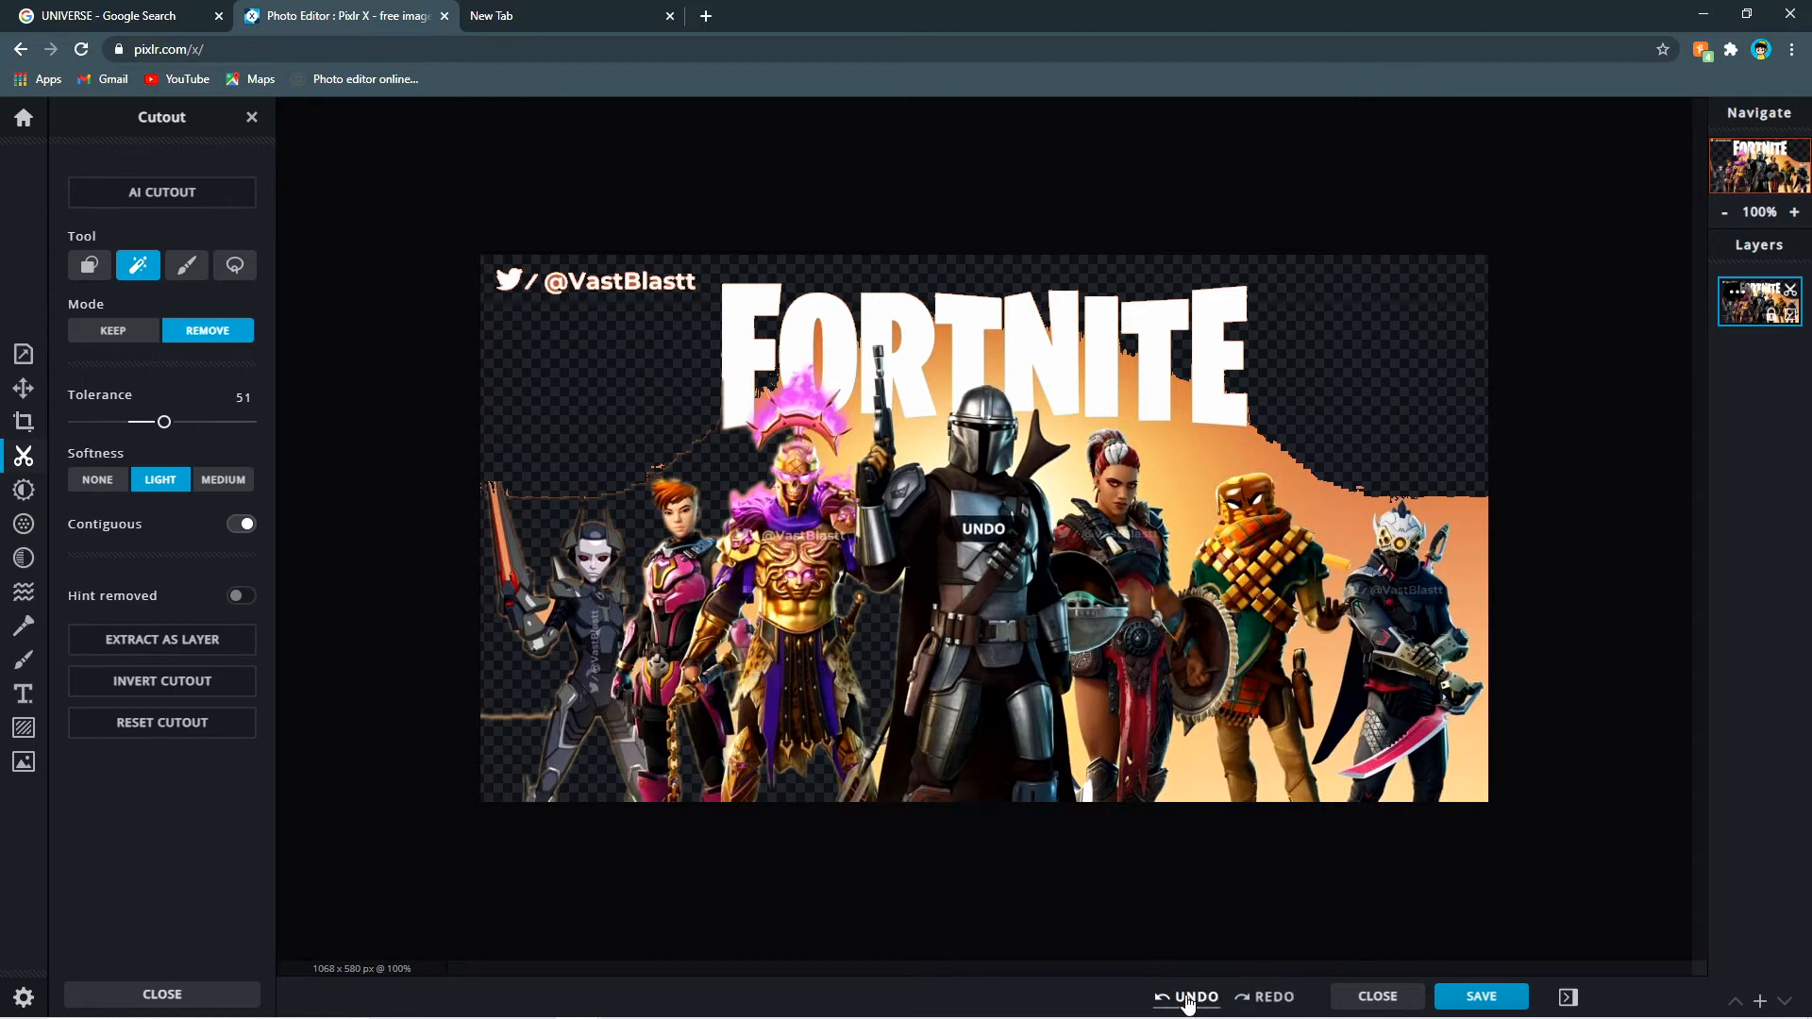
pyautogui.moveTo(163, 421); pyautogui.dragTo(123, 423)
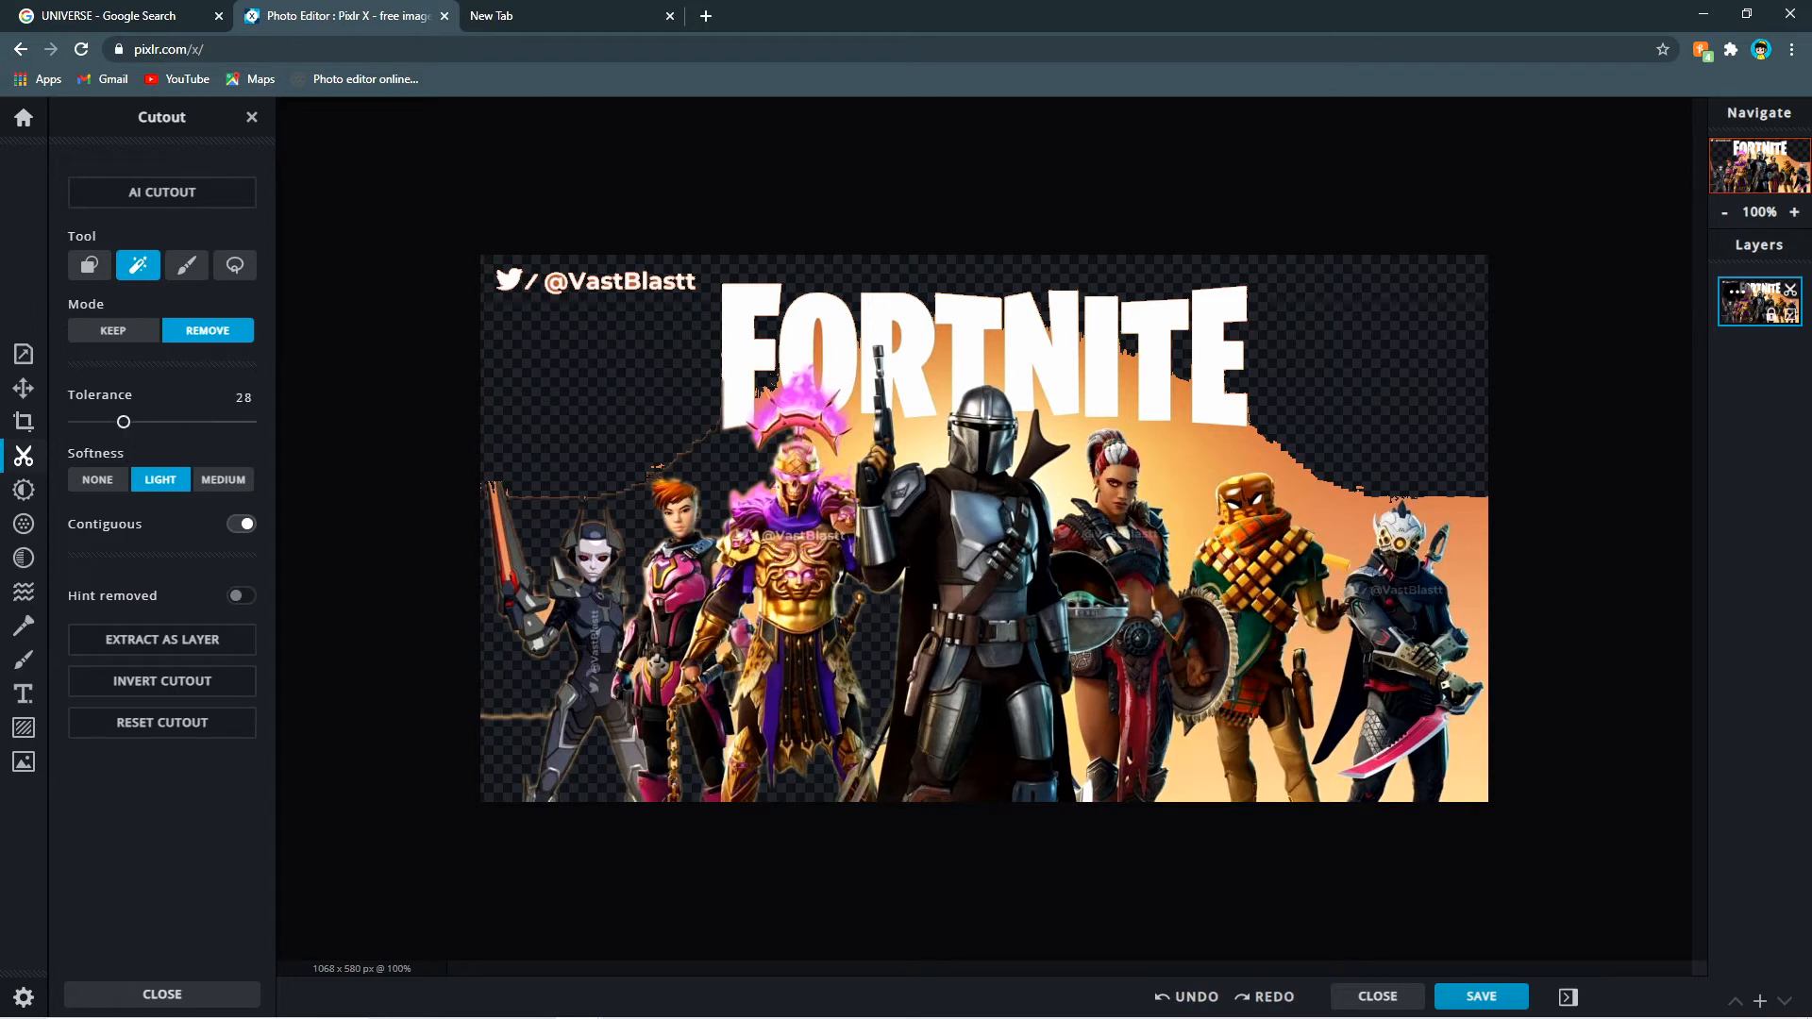
pyautogui.click(735, 719)
pyautogui.click(1187, 997)
# - Try removing the area beside the central figure's cape at tolerance 38 with light softness, and undo the last removal
pyautogui.moveTo(123, 424); pyautogui.dragTo(141, 422)
pyautogui.click(877, 760)
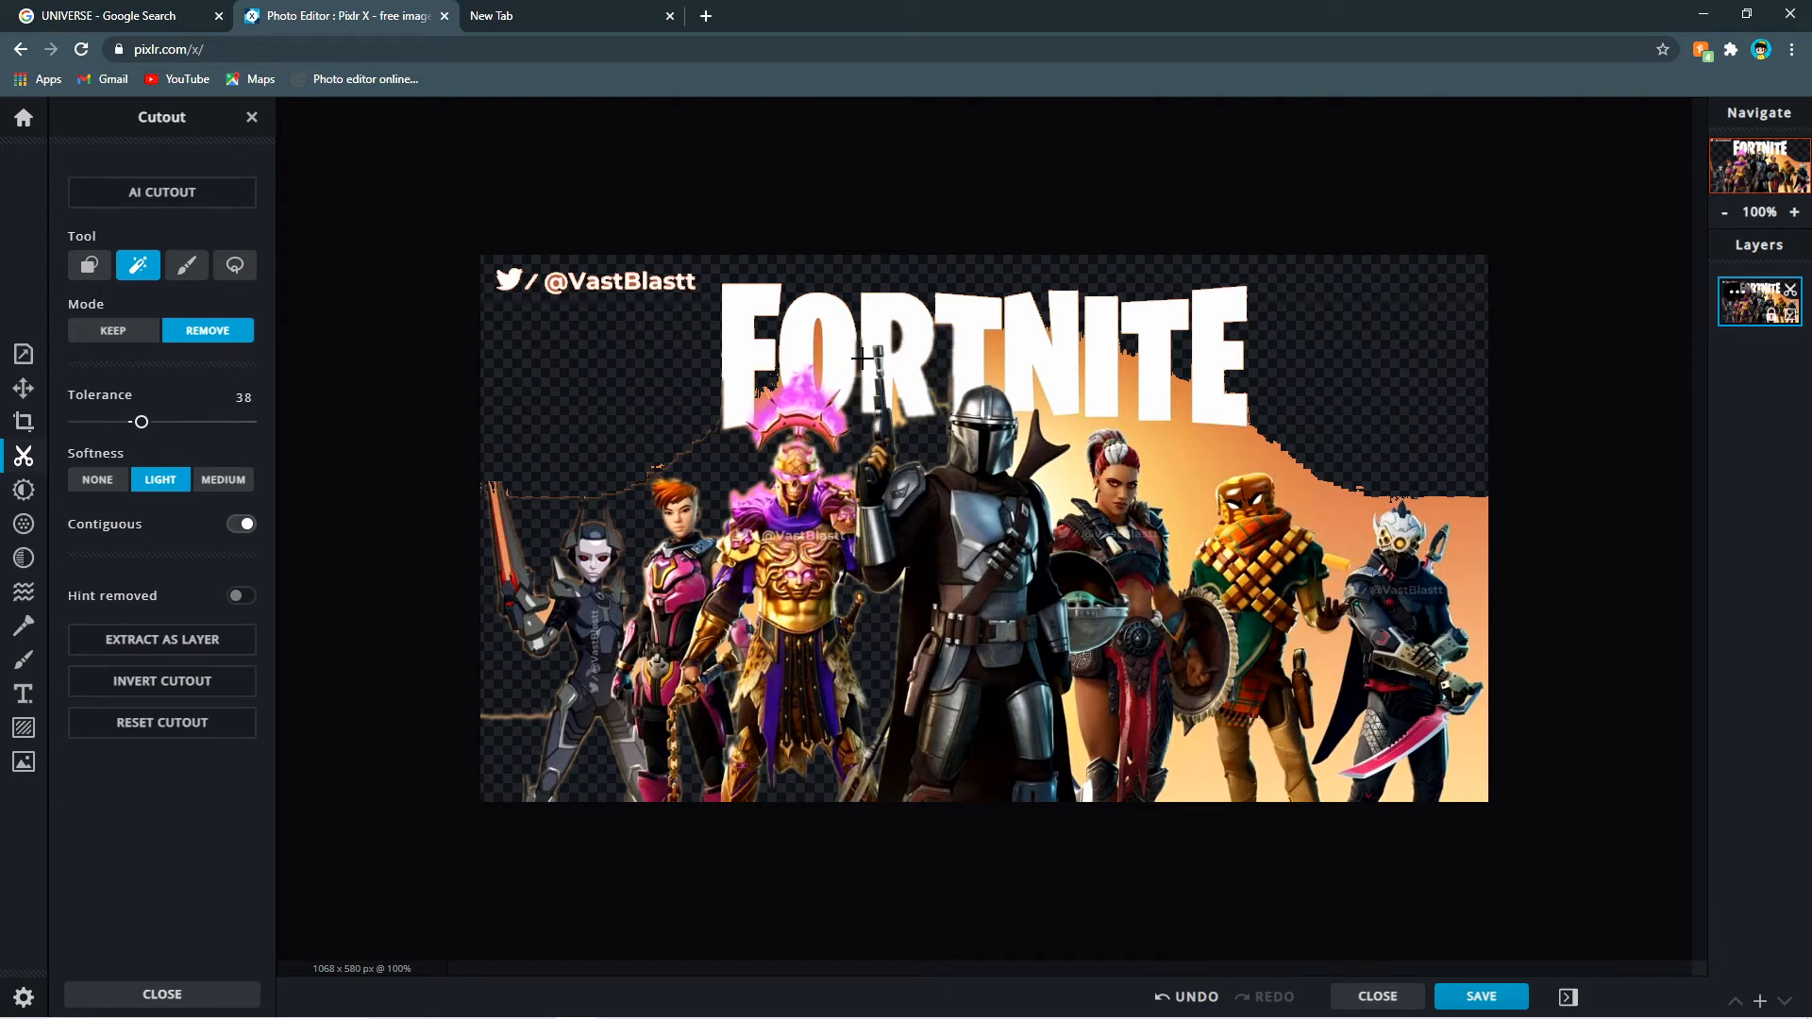
pyautogui.click(1191, 997)
# - Without softness, remove the background beside the raised rifle at tolerance 38 and the orange gaps in the FORTNITE lettering at 100
pyautogui.click(104, 481)
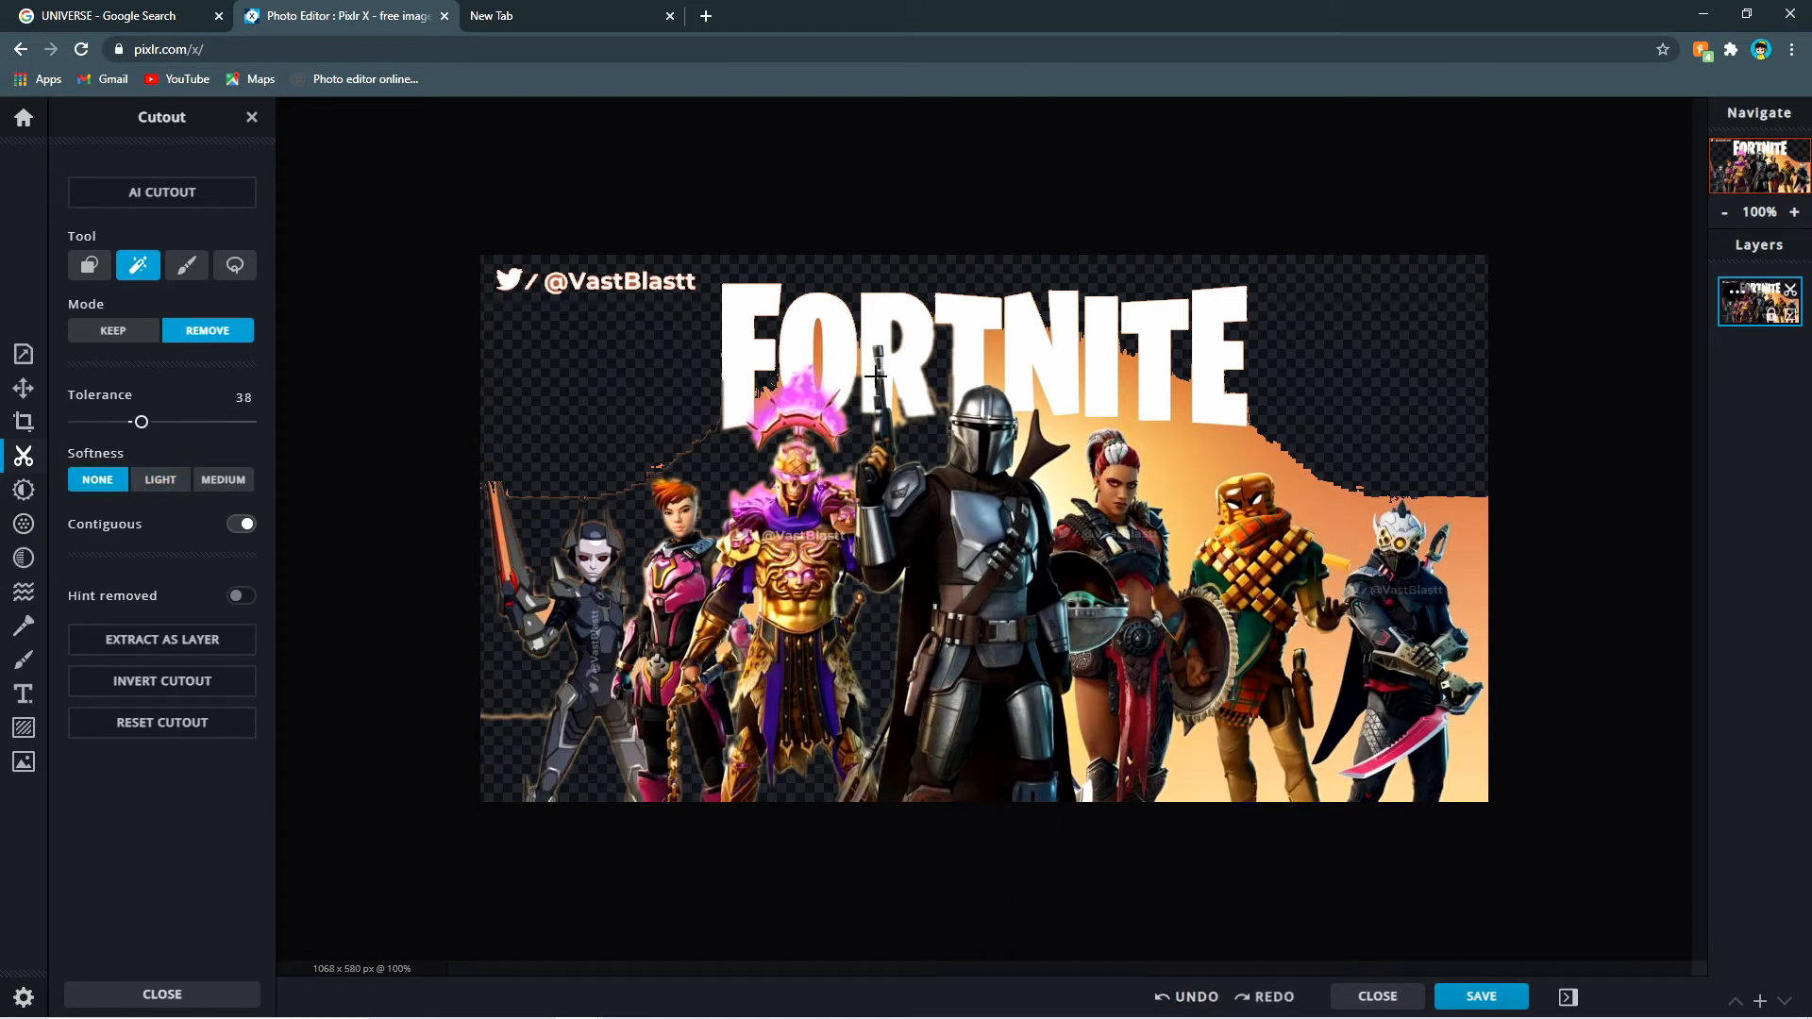
pyautogui.click(854, 436)
pyautogui.moveTo(141, 422); pyautogui.dragTo(250, 423)
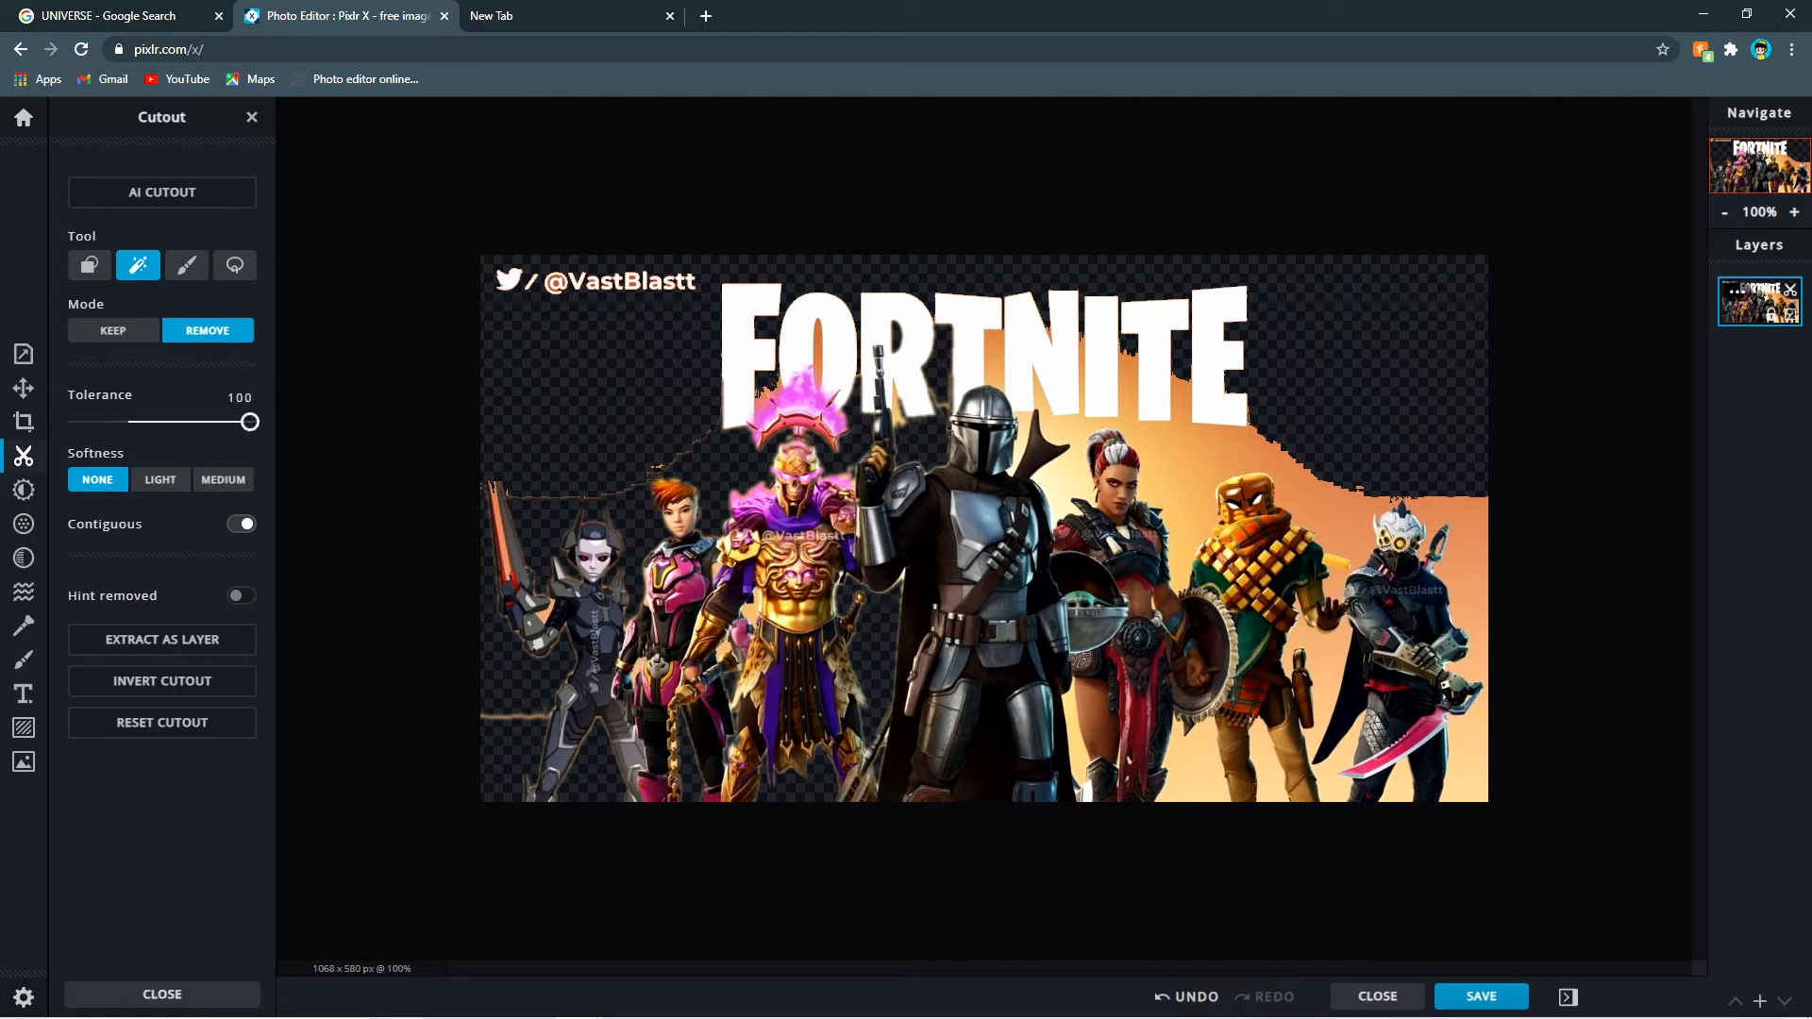
pyautogui.click(817, 346)
pyautogui.click(995, 354)
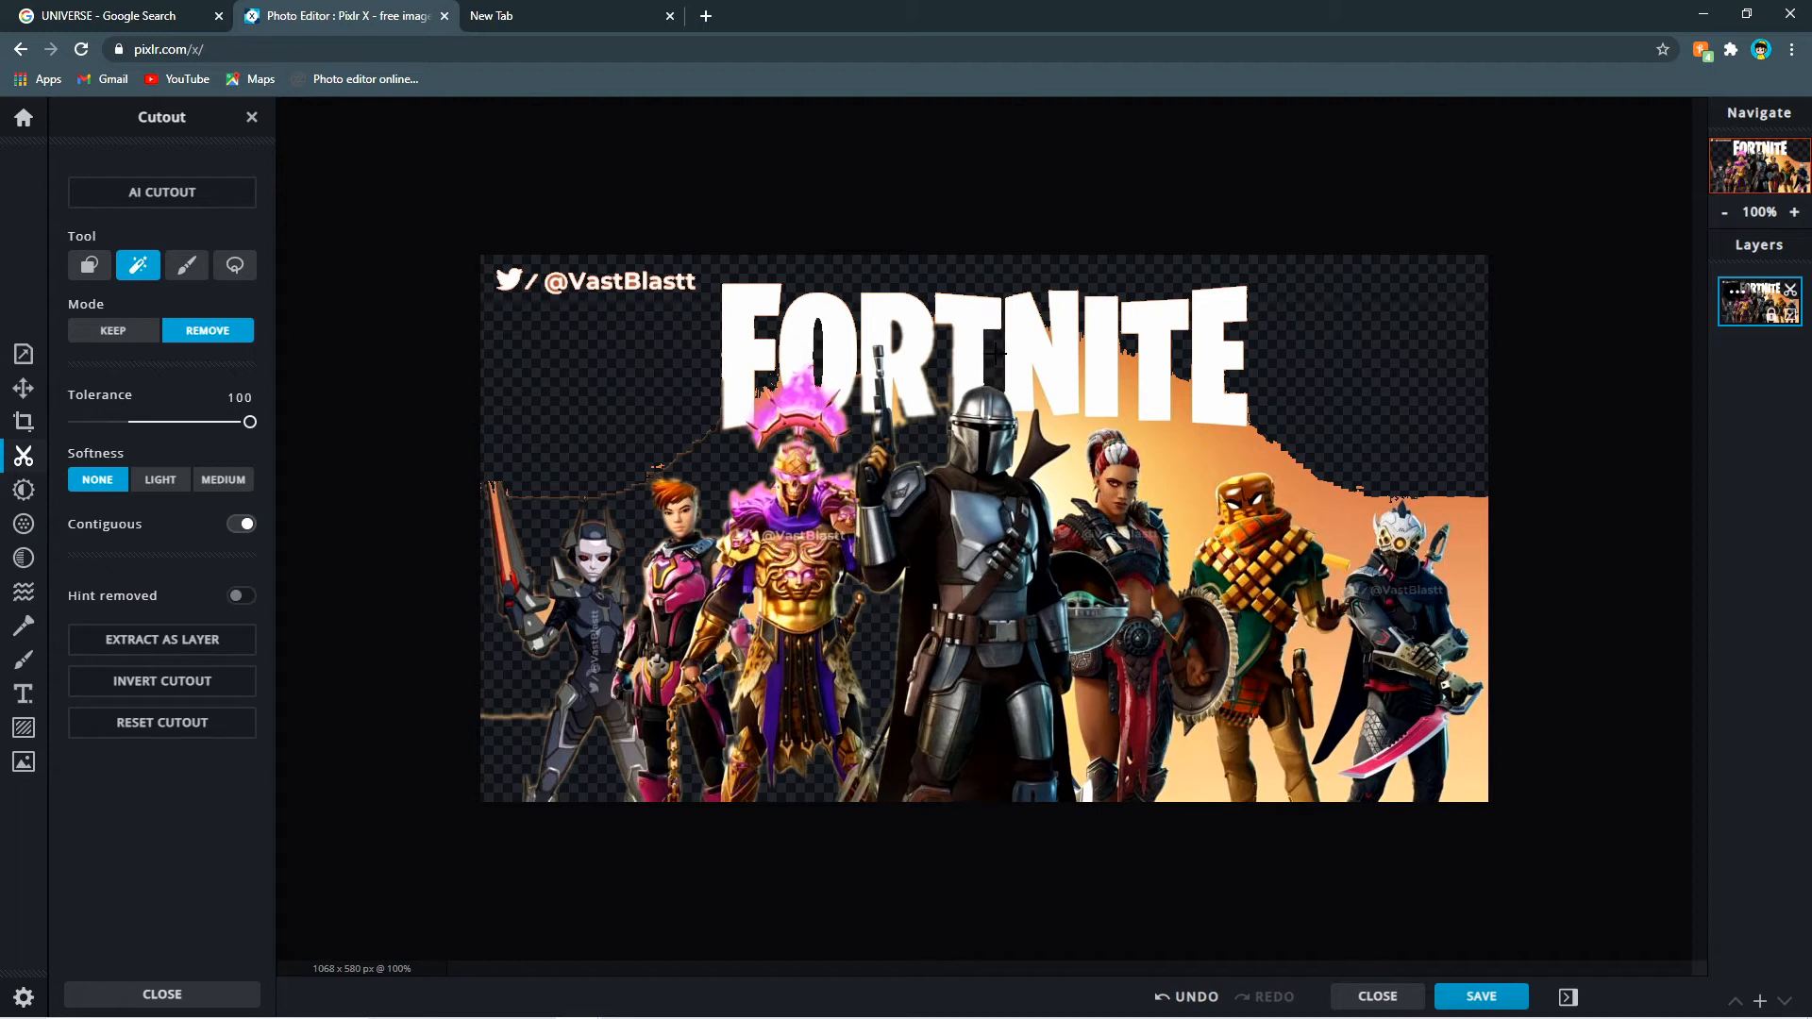
# - Try removing the orange area behind the central figure's shoulder at tolerance 100 and again at 47, undoing both attempts
pyautogui.click(1040, 400)
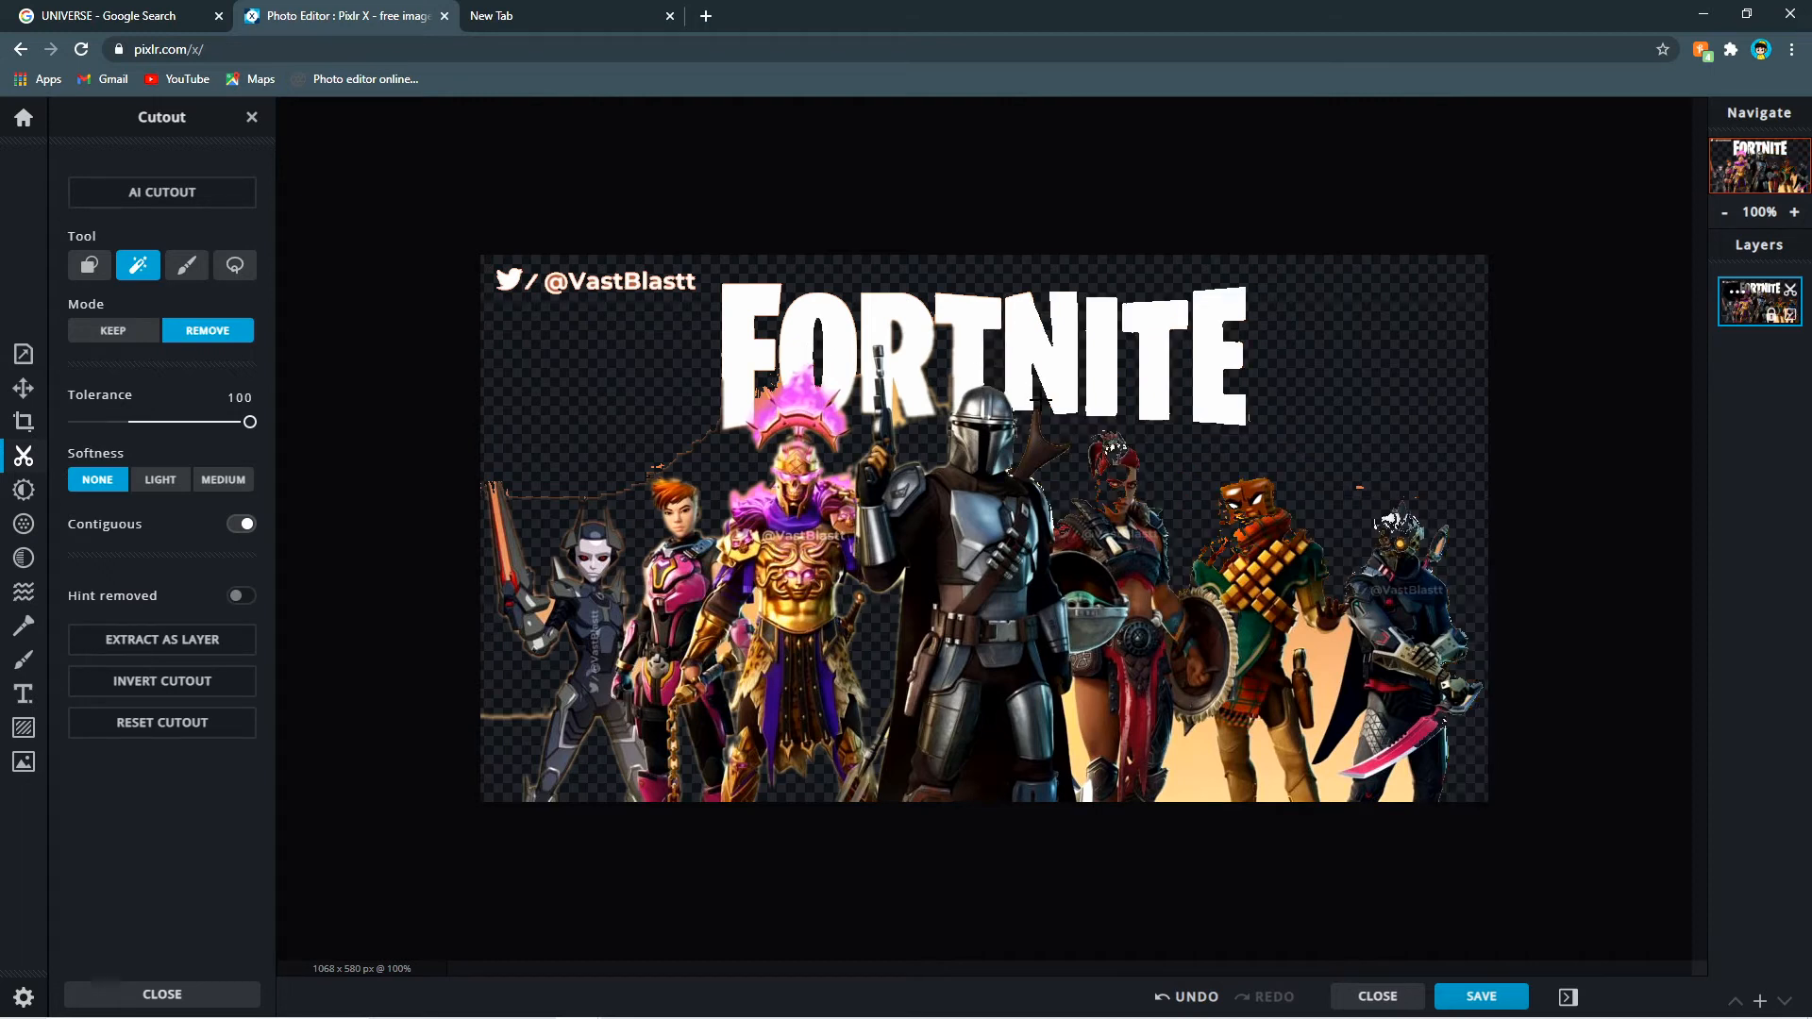
pyautogui.click(1187, 997)
pyautogui.moveTo(250, 427); pyautogui.dragTo(158, 422)
pyautogui.click(1025, 415)
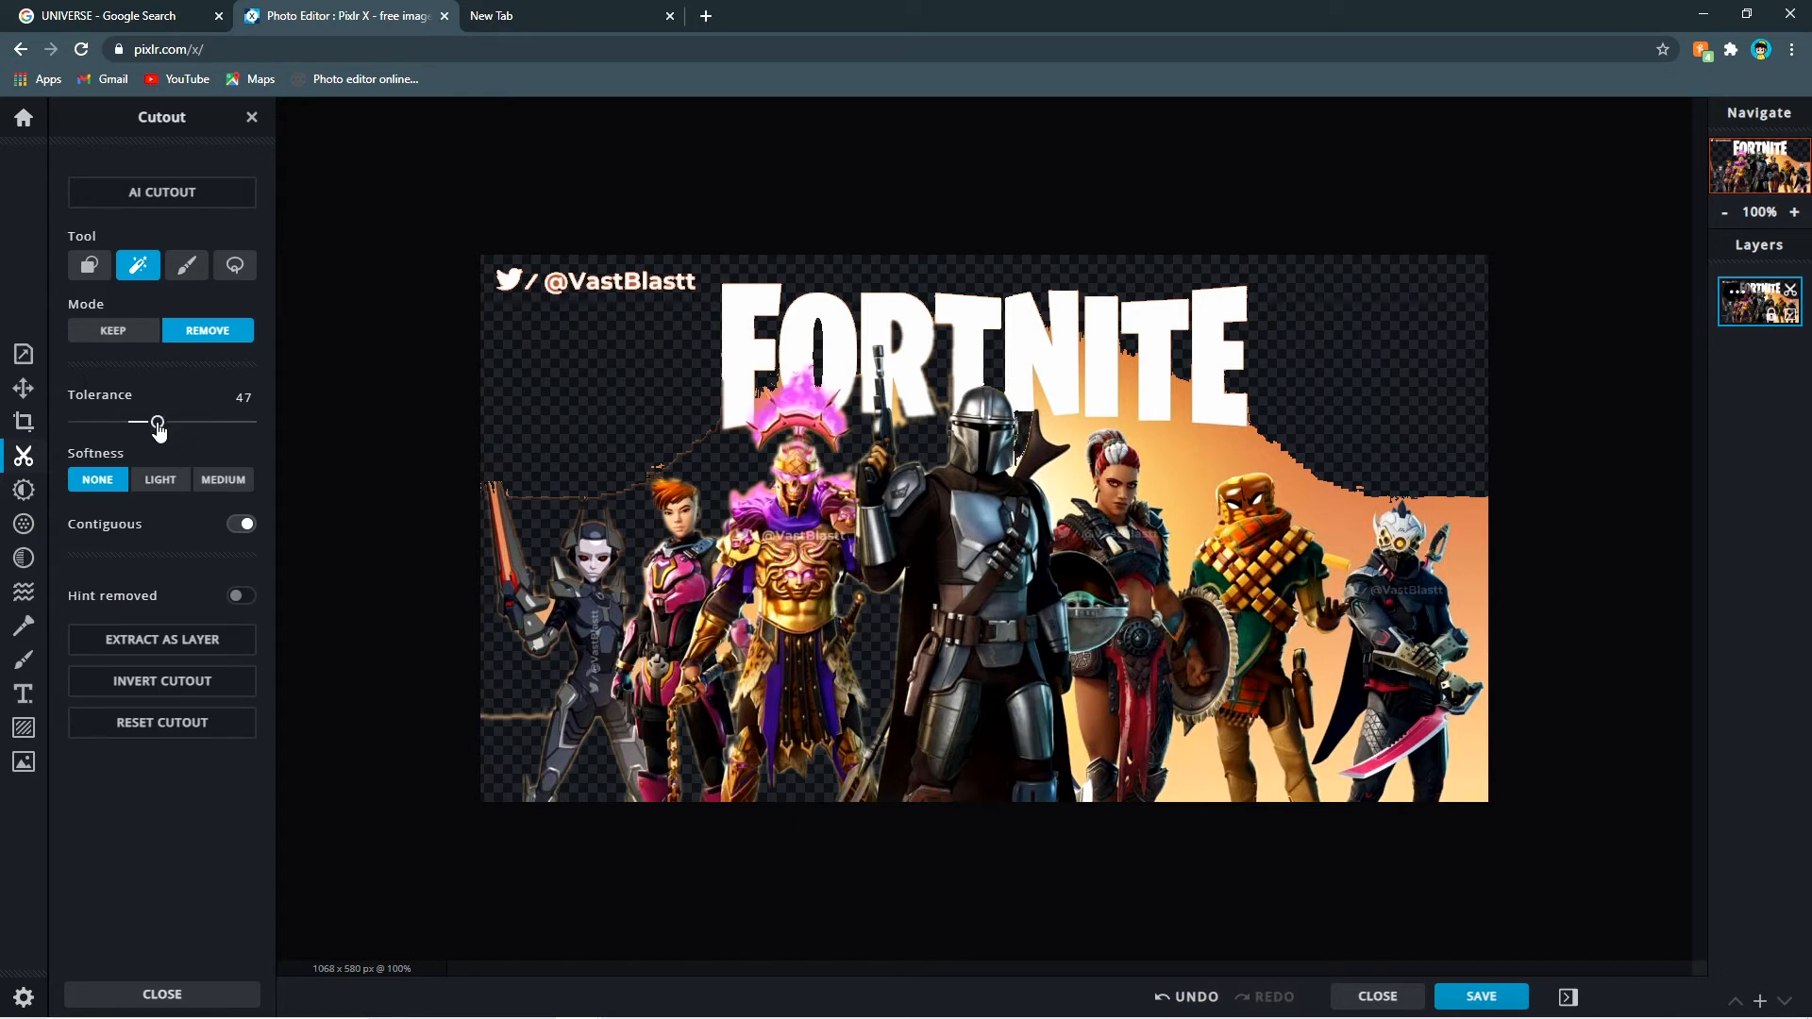
pyautogui.moveTo(157, 422); pyautogui.dragTo(165, 422)
pyautogui.click(1187, 997)
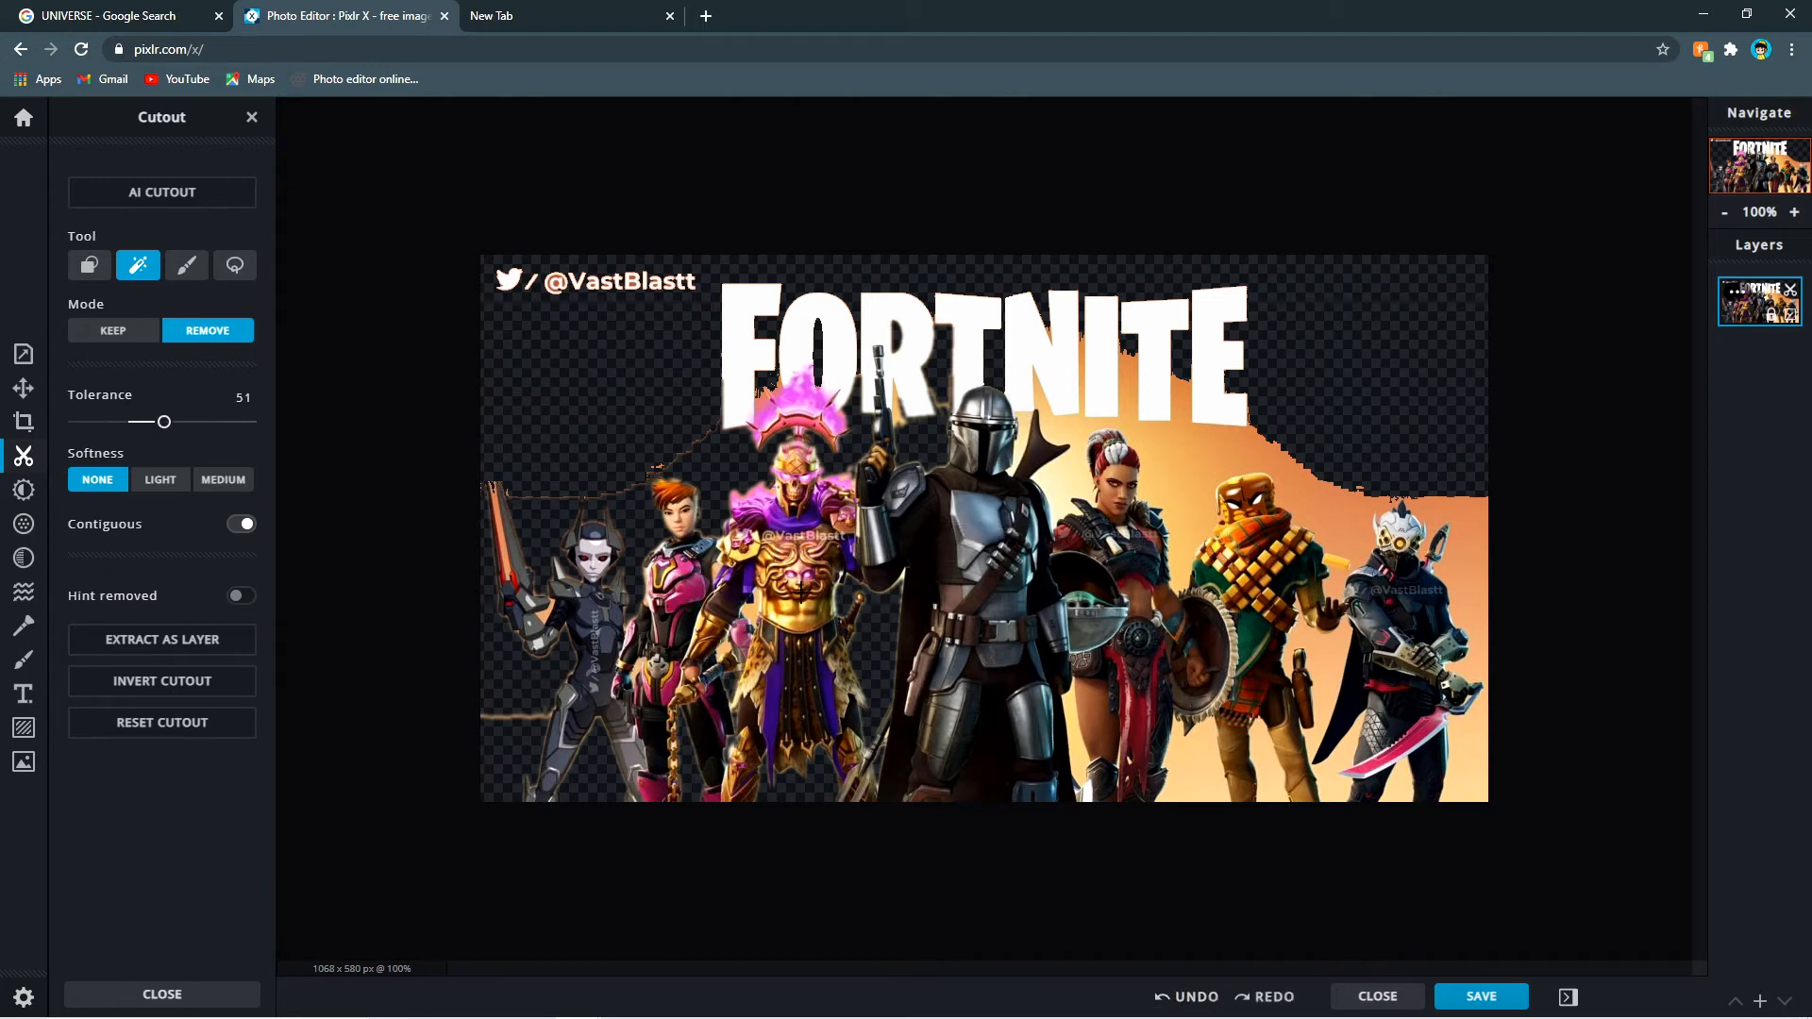
# - Remove the orange background above and around the three rightmost characters at tolerance 51 without softness
pyautogui.click(1060, 429)
pyautogui.click(1236, 442)
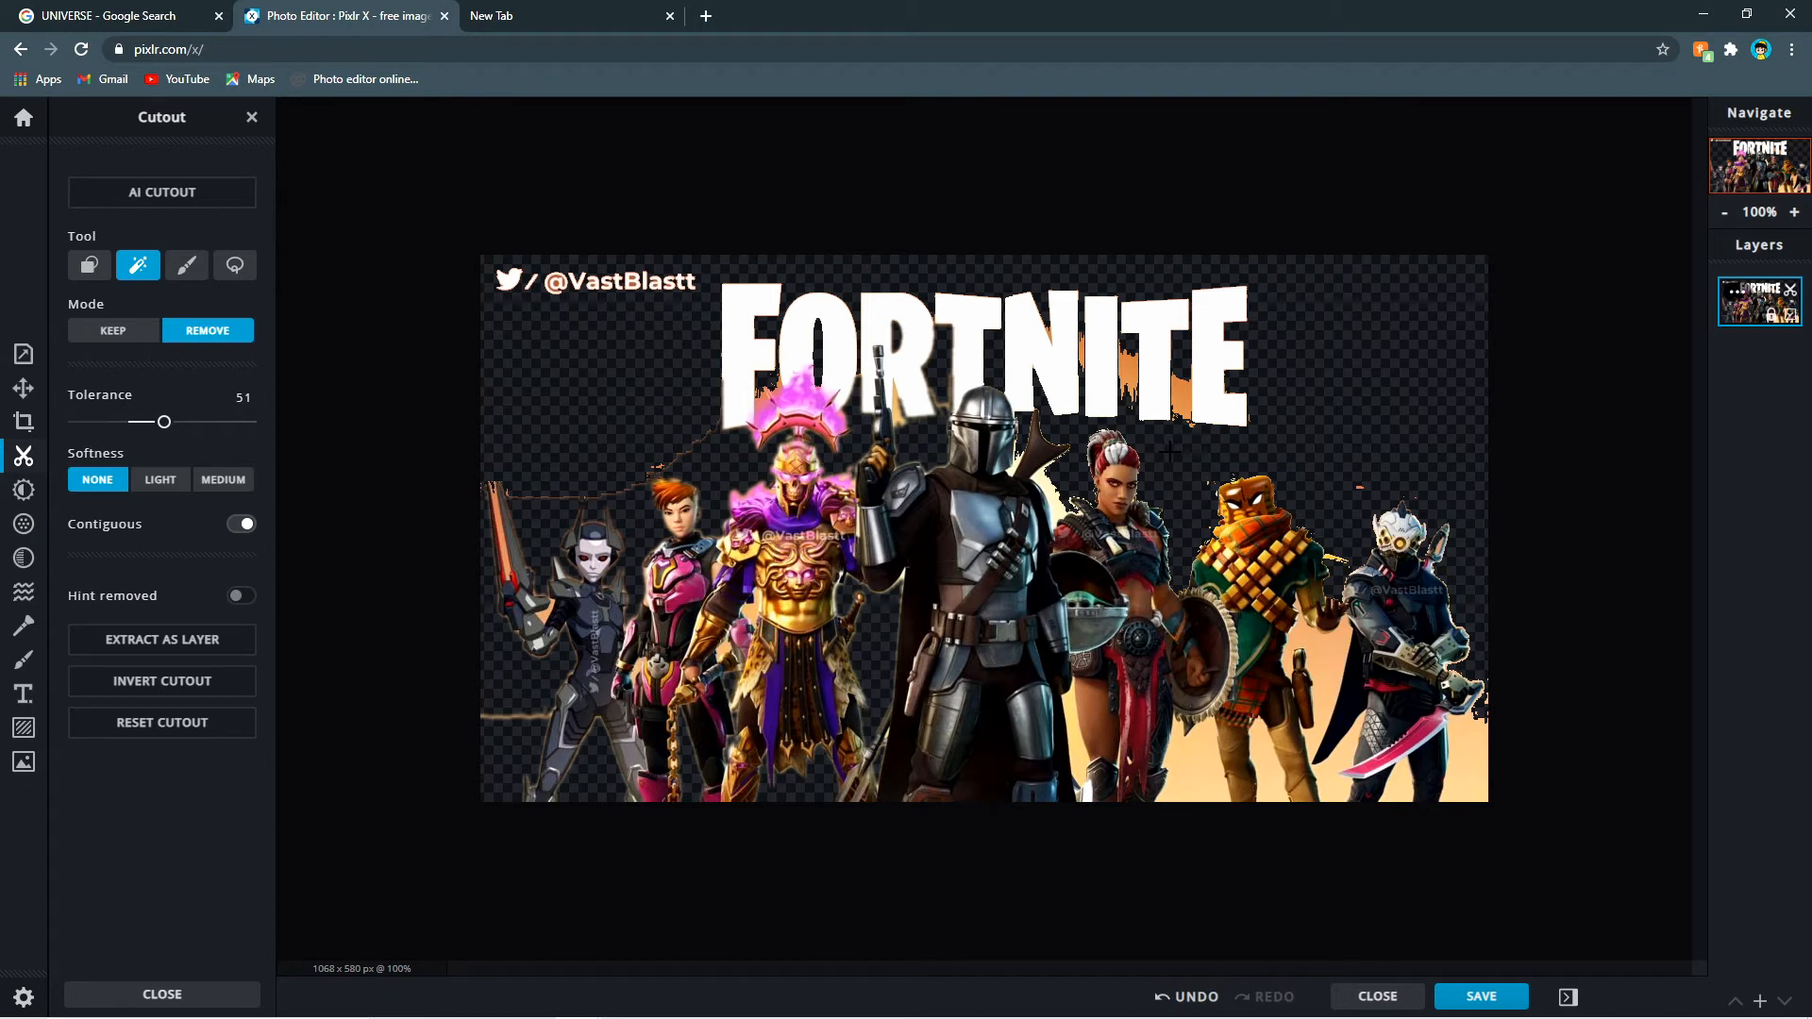
# - Remove the leftover orange patches in the lower right gaps of the FORTNITE lettering and beside the raised rifle at tolerance 51
pyautogui.click(1171, 401)
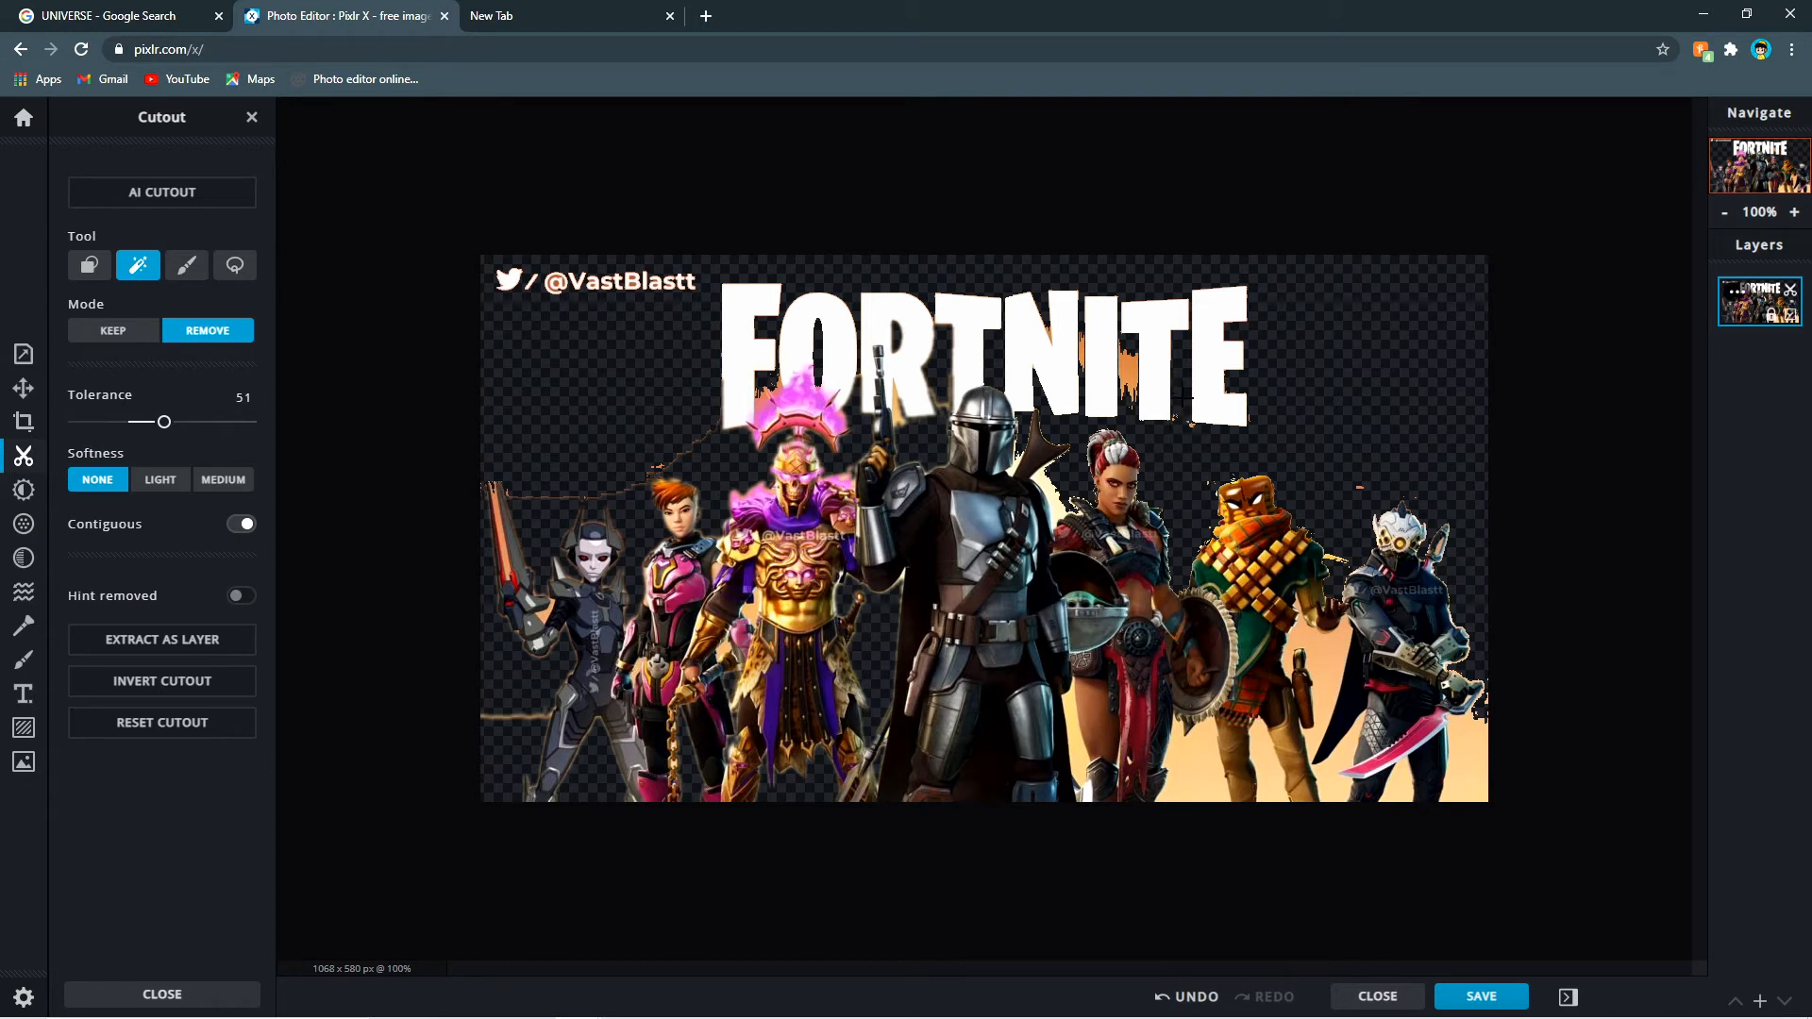
pyautogui.click(1128, 372)
pyautogui.click(897, 418)
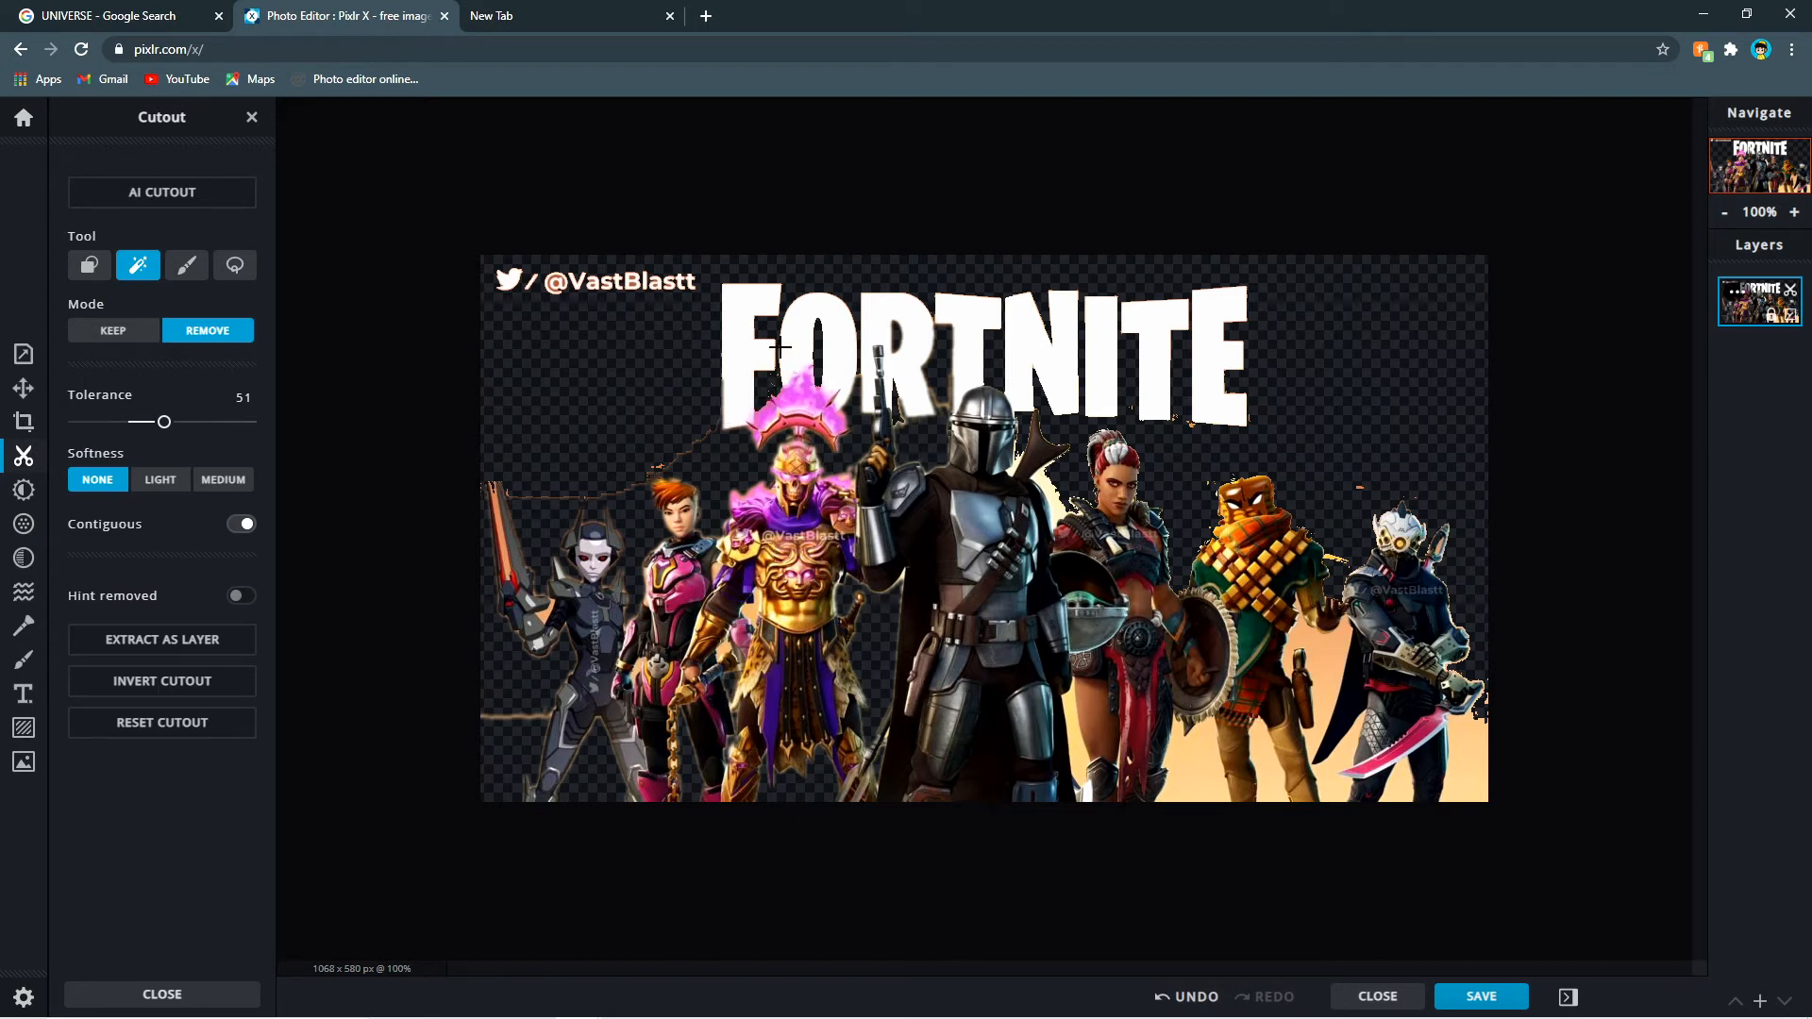
# - Remove the remaining orange background between the legs of the right-hand characters and behind the central figure's shoulder at tolerance 51
pyautogui.click(1073, 729)
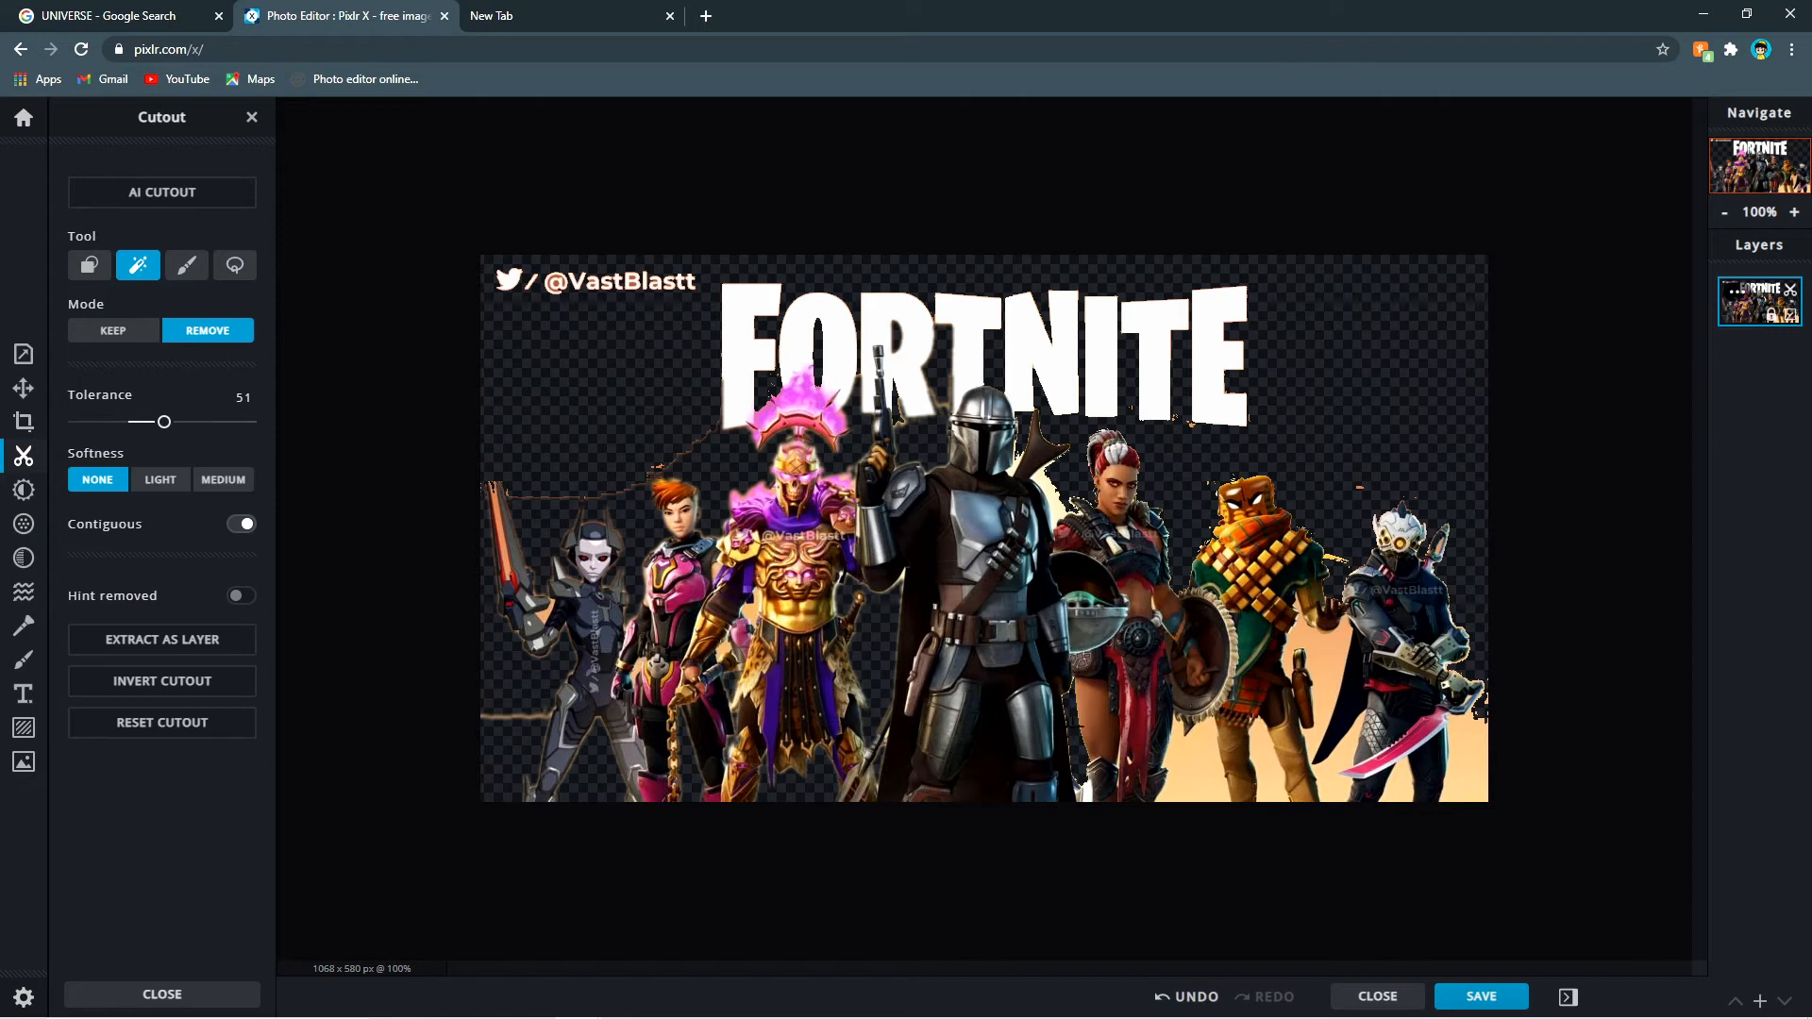
pyautogui.click(1197, 771)
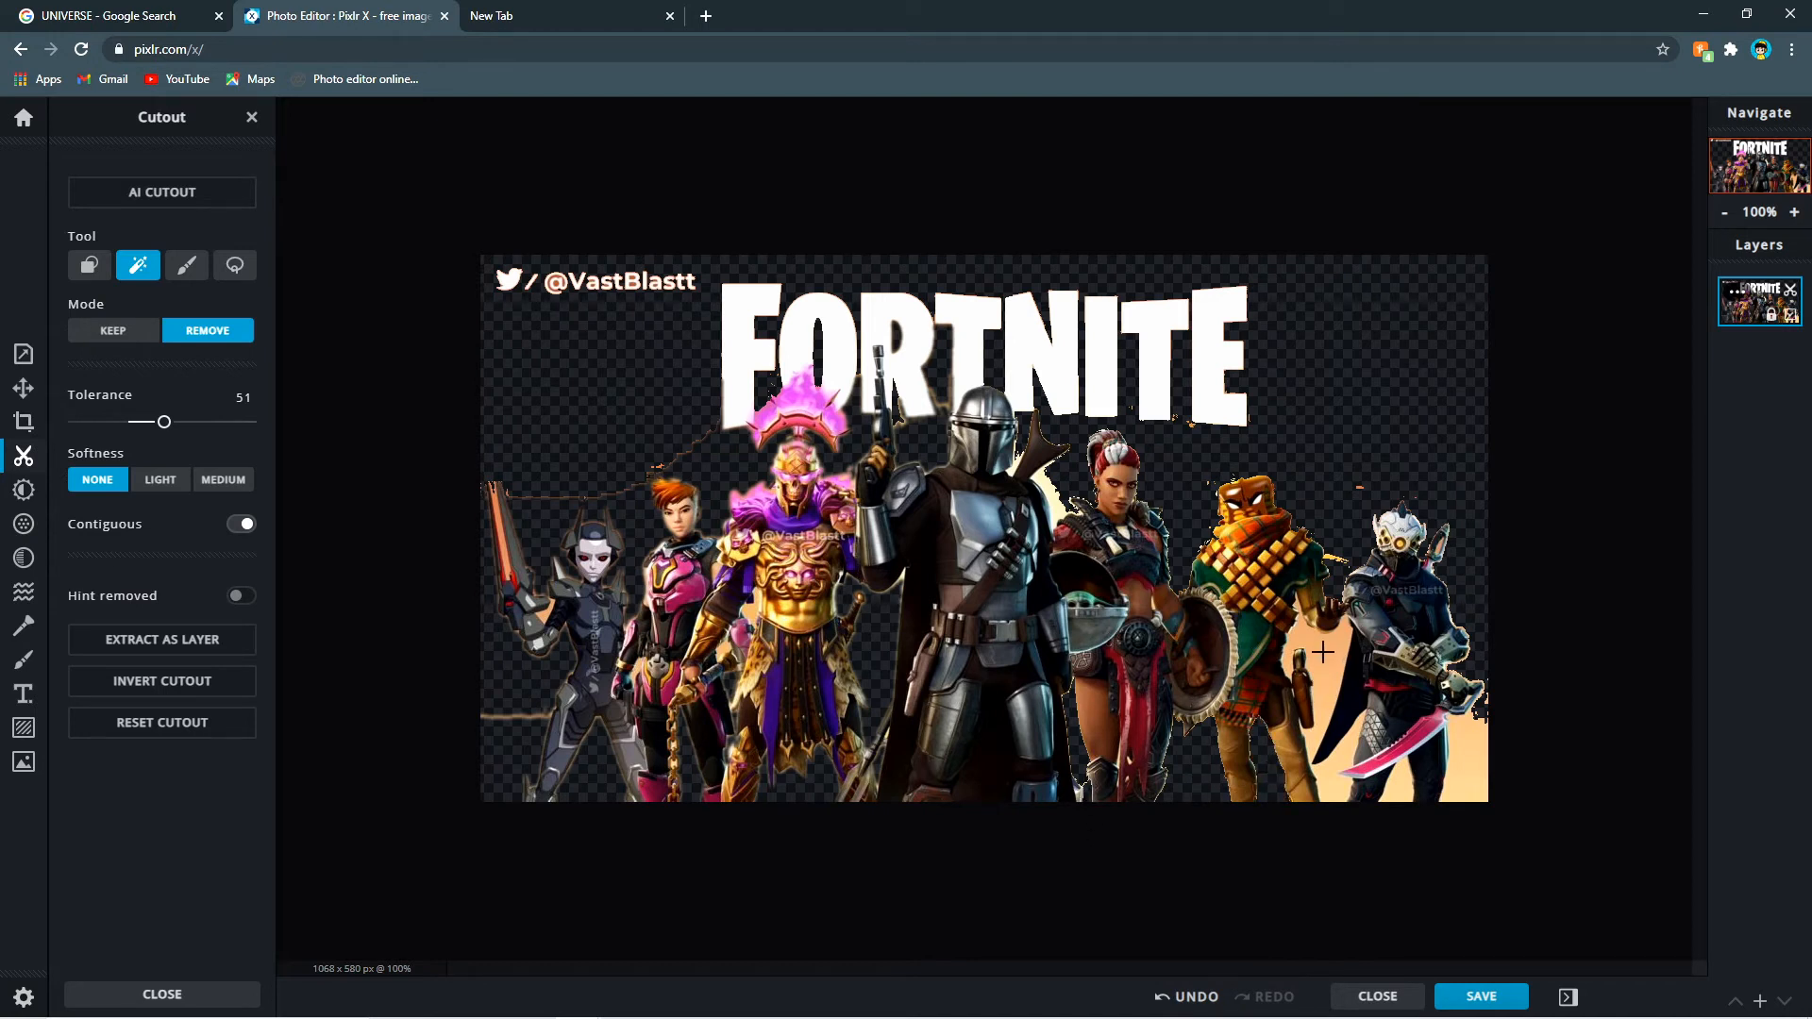
pyautogui.click(1333, 720)
pyautogui.click(1345, 761)
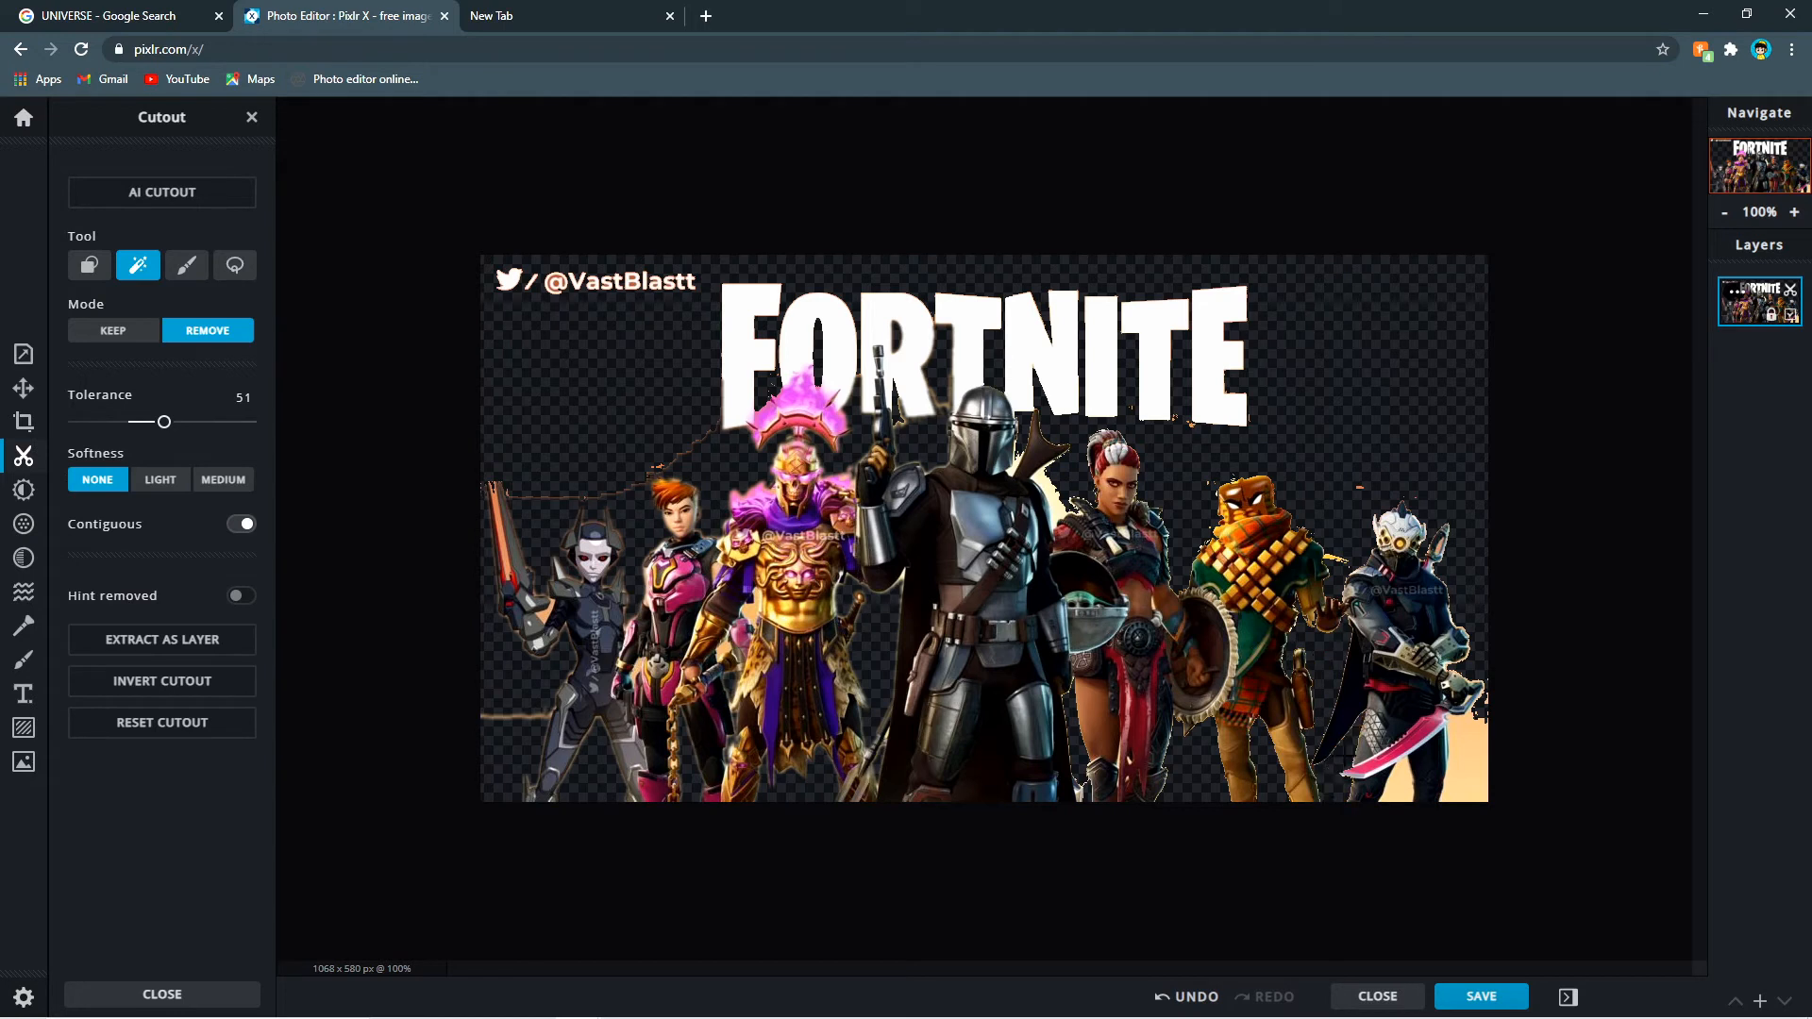
pyautogui.click(1456, 780)
pyautogui.click(1405, 786)
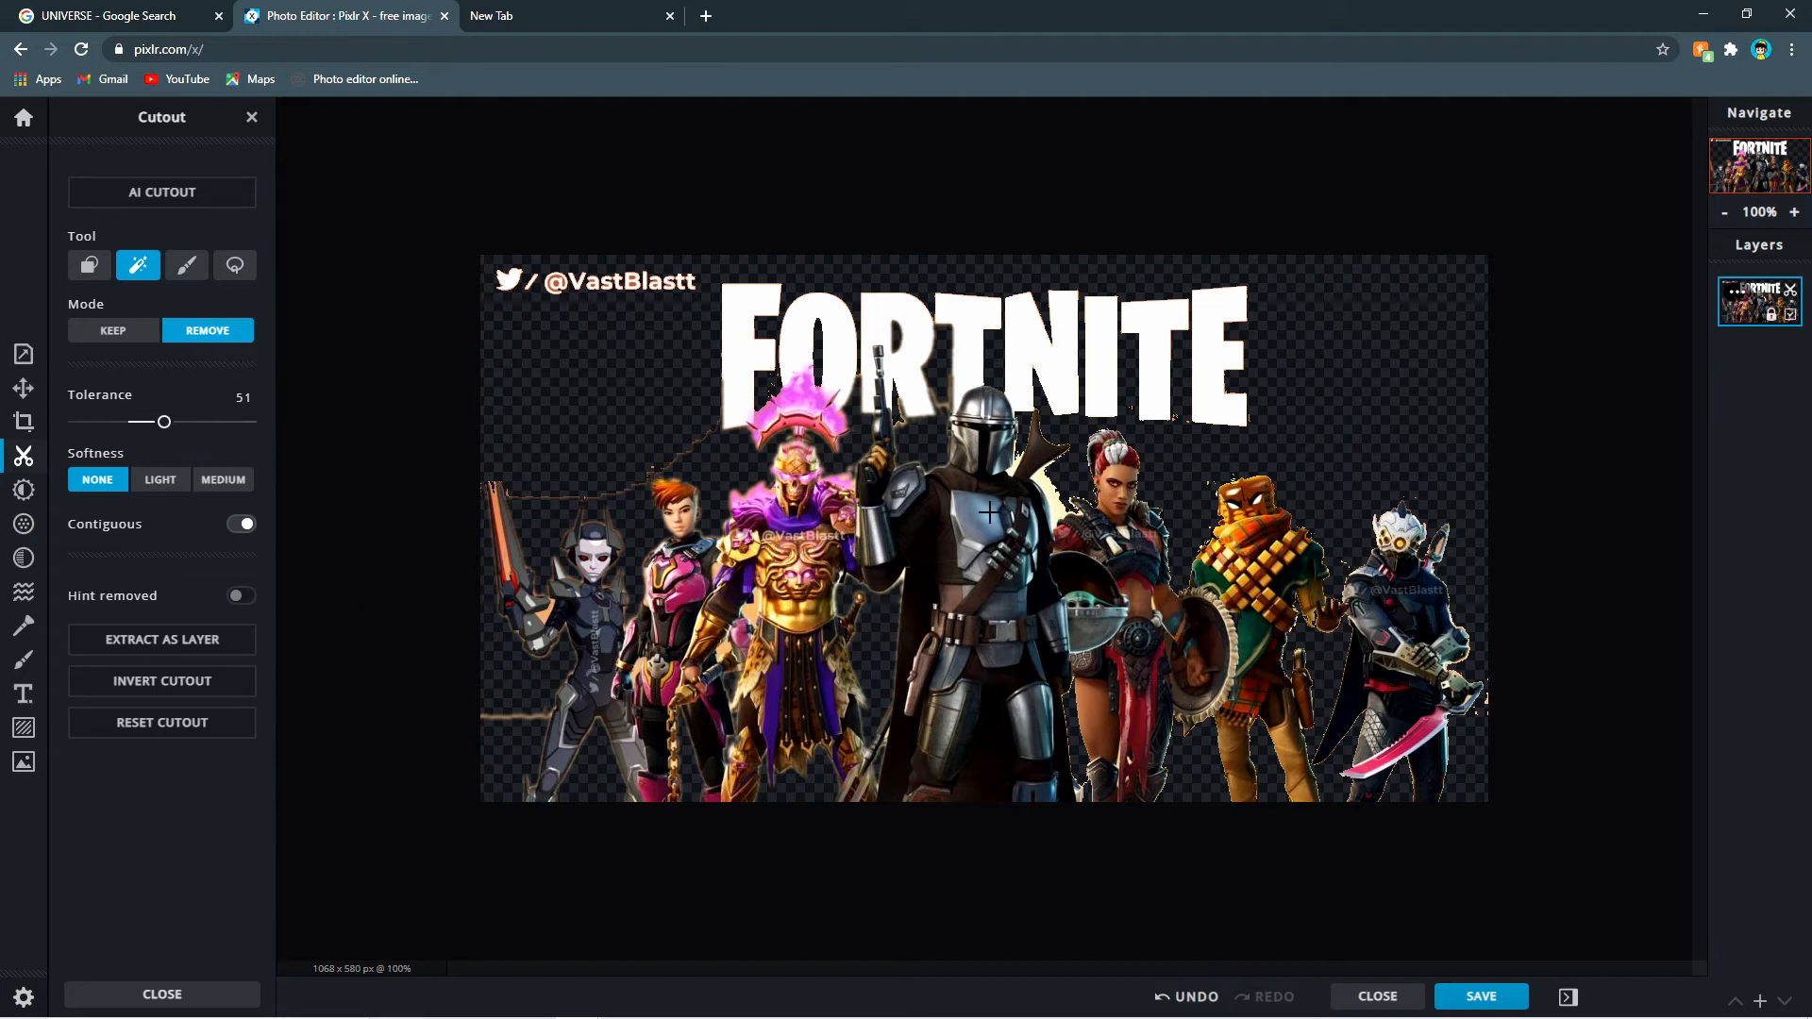
pyautogui.click(1045, 481)
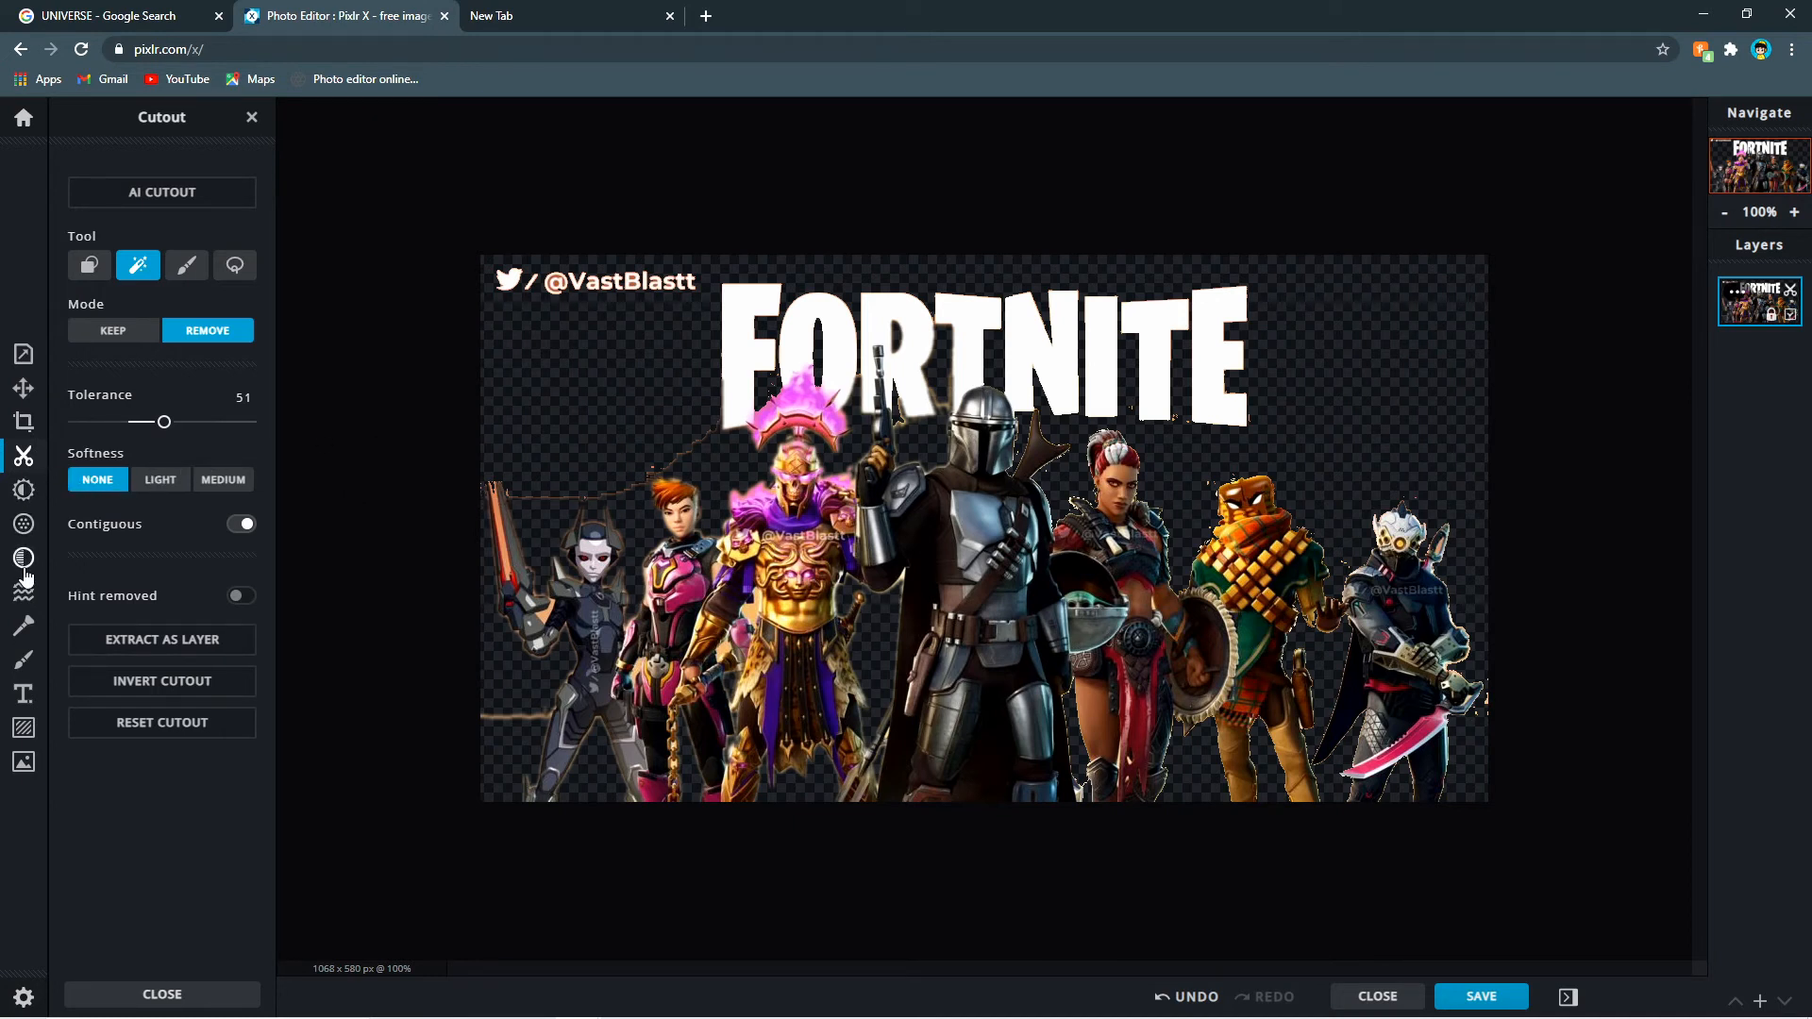
# - Try erasing the stray line above the left-hand characters with a 72 px Cutout brush in Remove mode, and undo the stroke
pyautogui.click(187, 269)
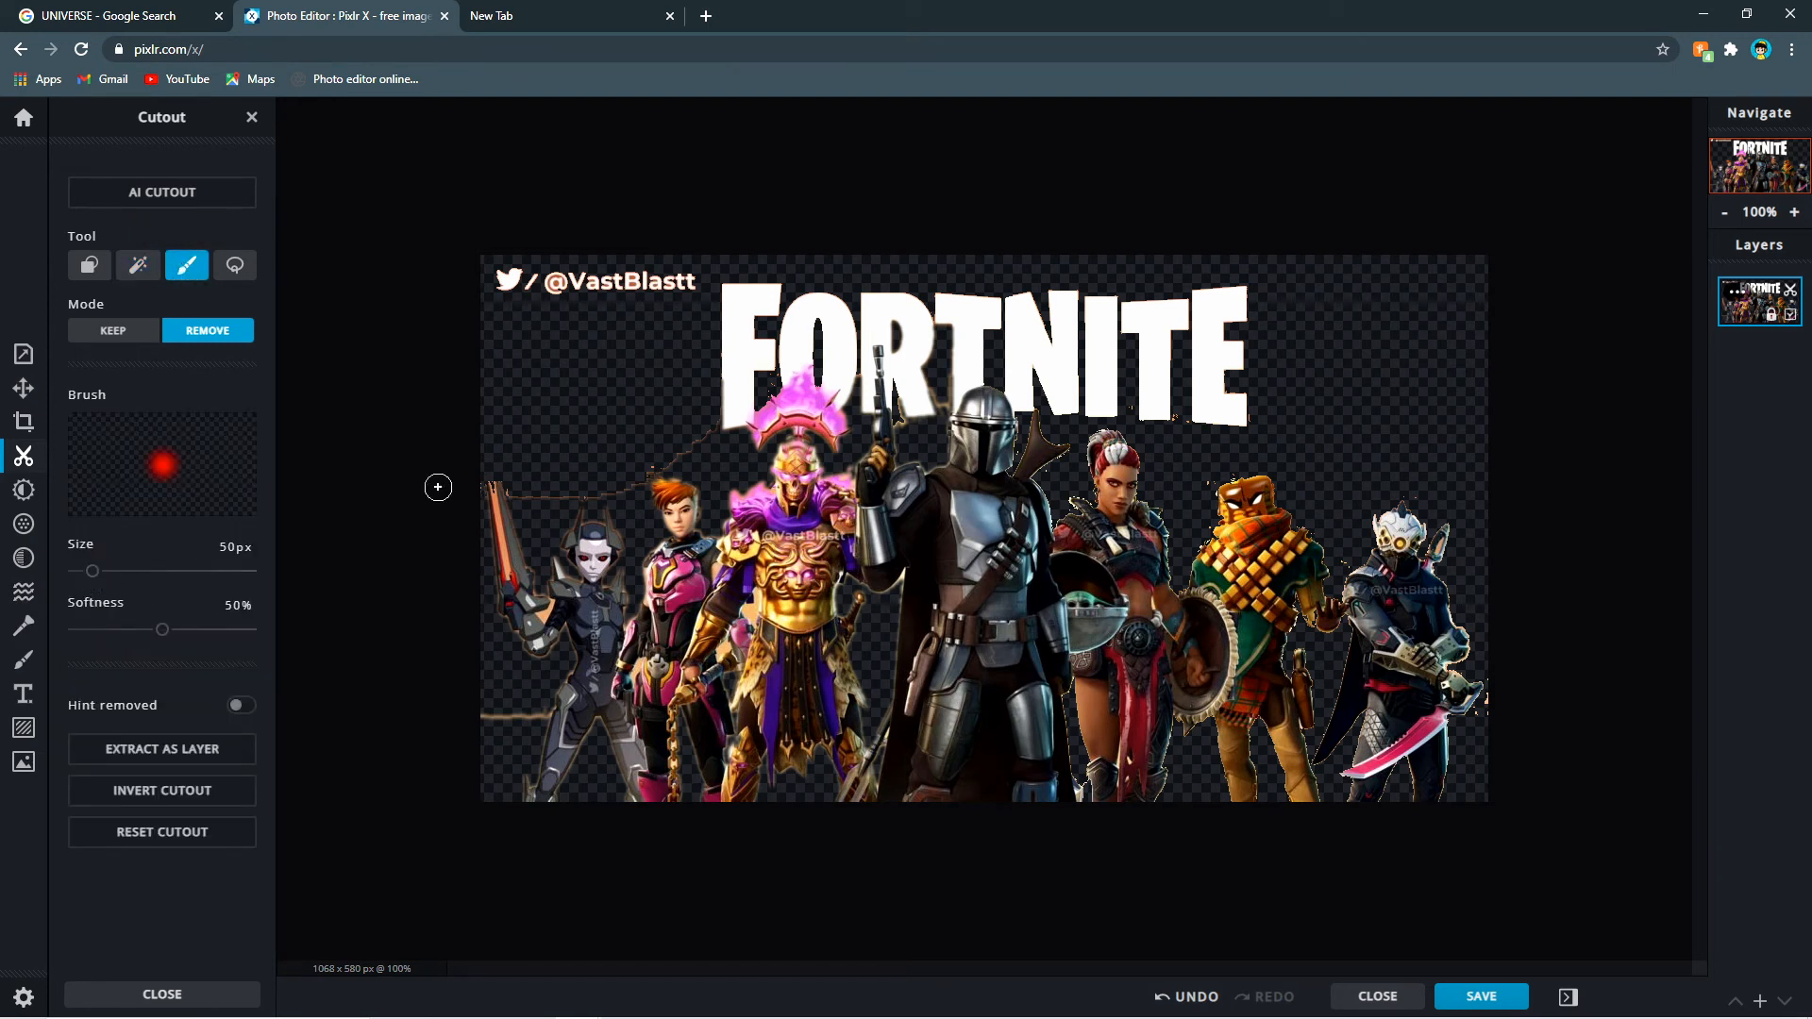
pyautogui.moveTo(93, 574)
pyautogui.mouseDown()
pyautogui.moveTo(175, 571)
pyautogui.moveTo(78, 573)
pyautogui.moveTo(100, 572)
pyautogui.mouseUp()
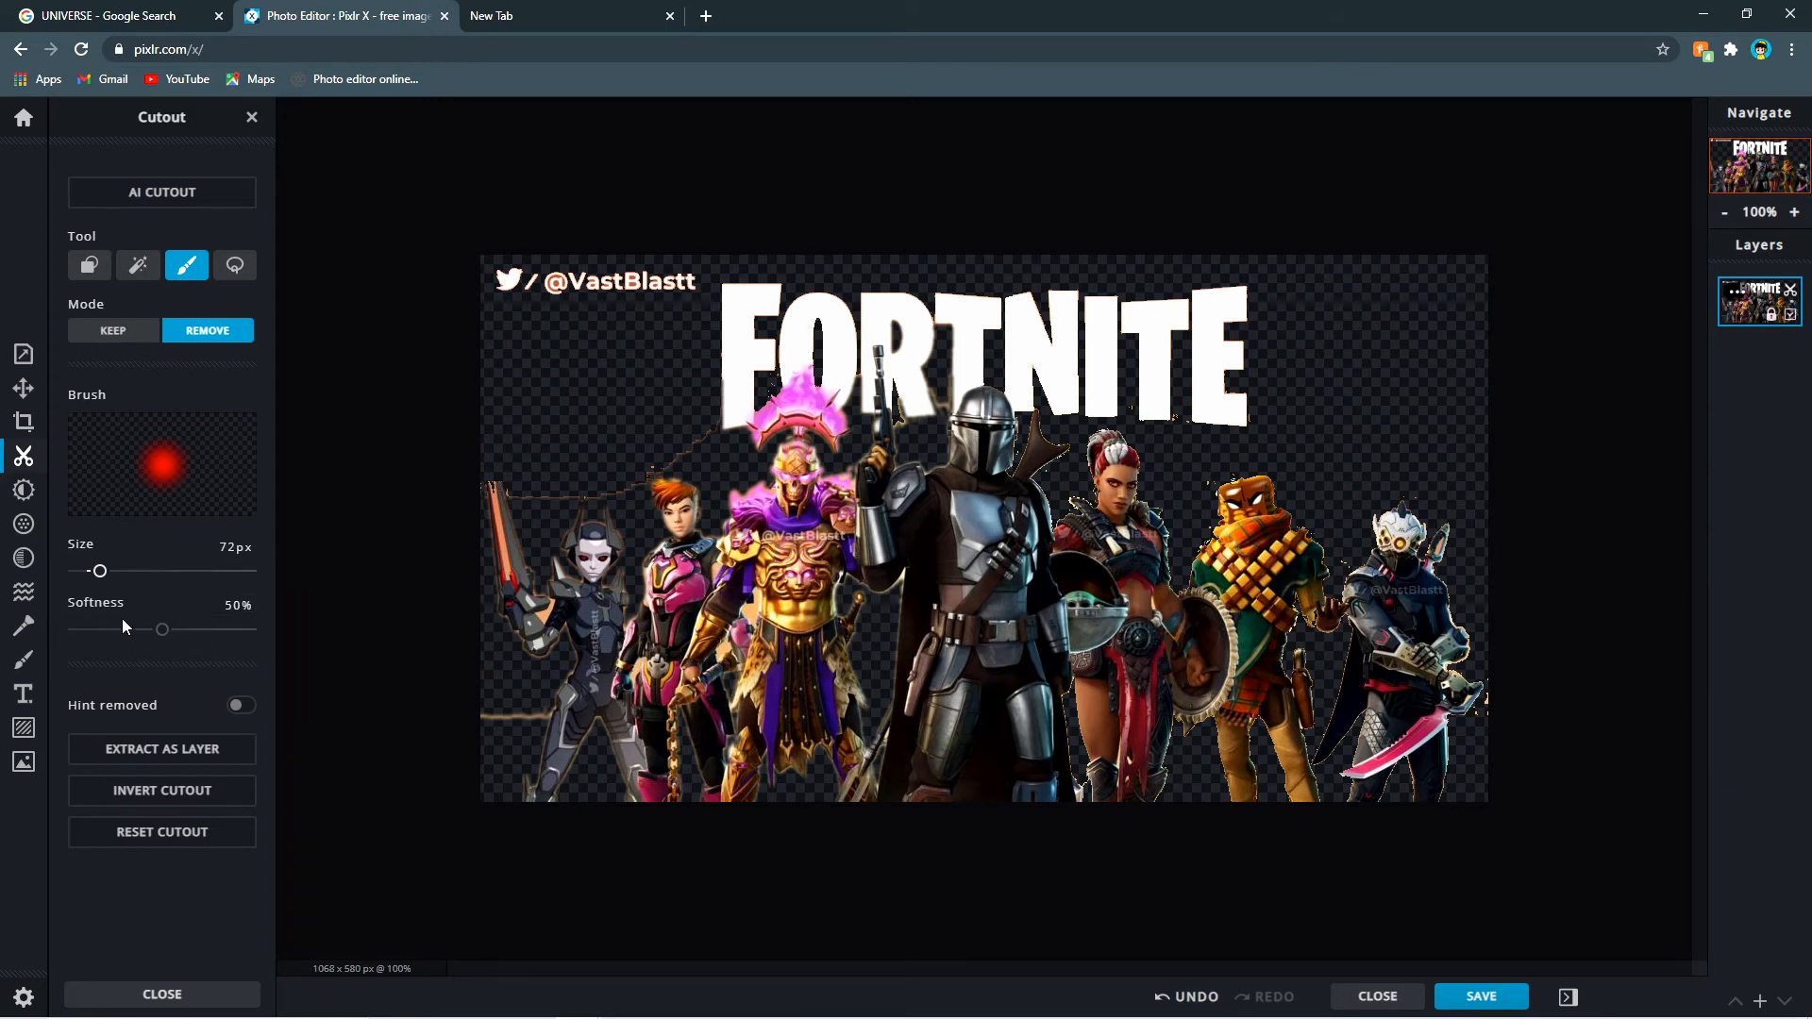
pyautogui.moveTo(536, 495); pyautogui.dragTo(710, 429)
pyautogui.moveTo(1210, 998)
pyautogui.click(1195, 997)
# - With the brush softness at 100%, erase the stray line above the left-hand characters and the specks at the image's left and right edges
pyautogui.moveTo(163, 630); pyautogui.dragTo(250, 630)
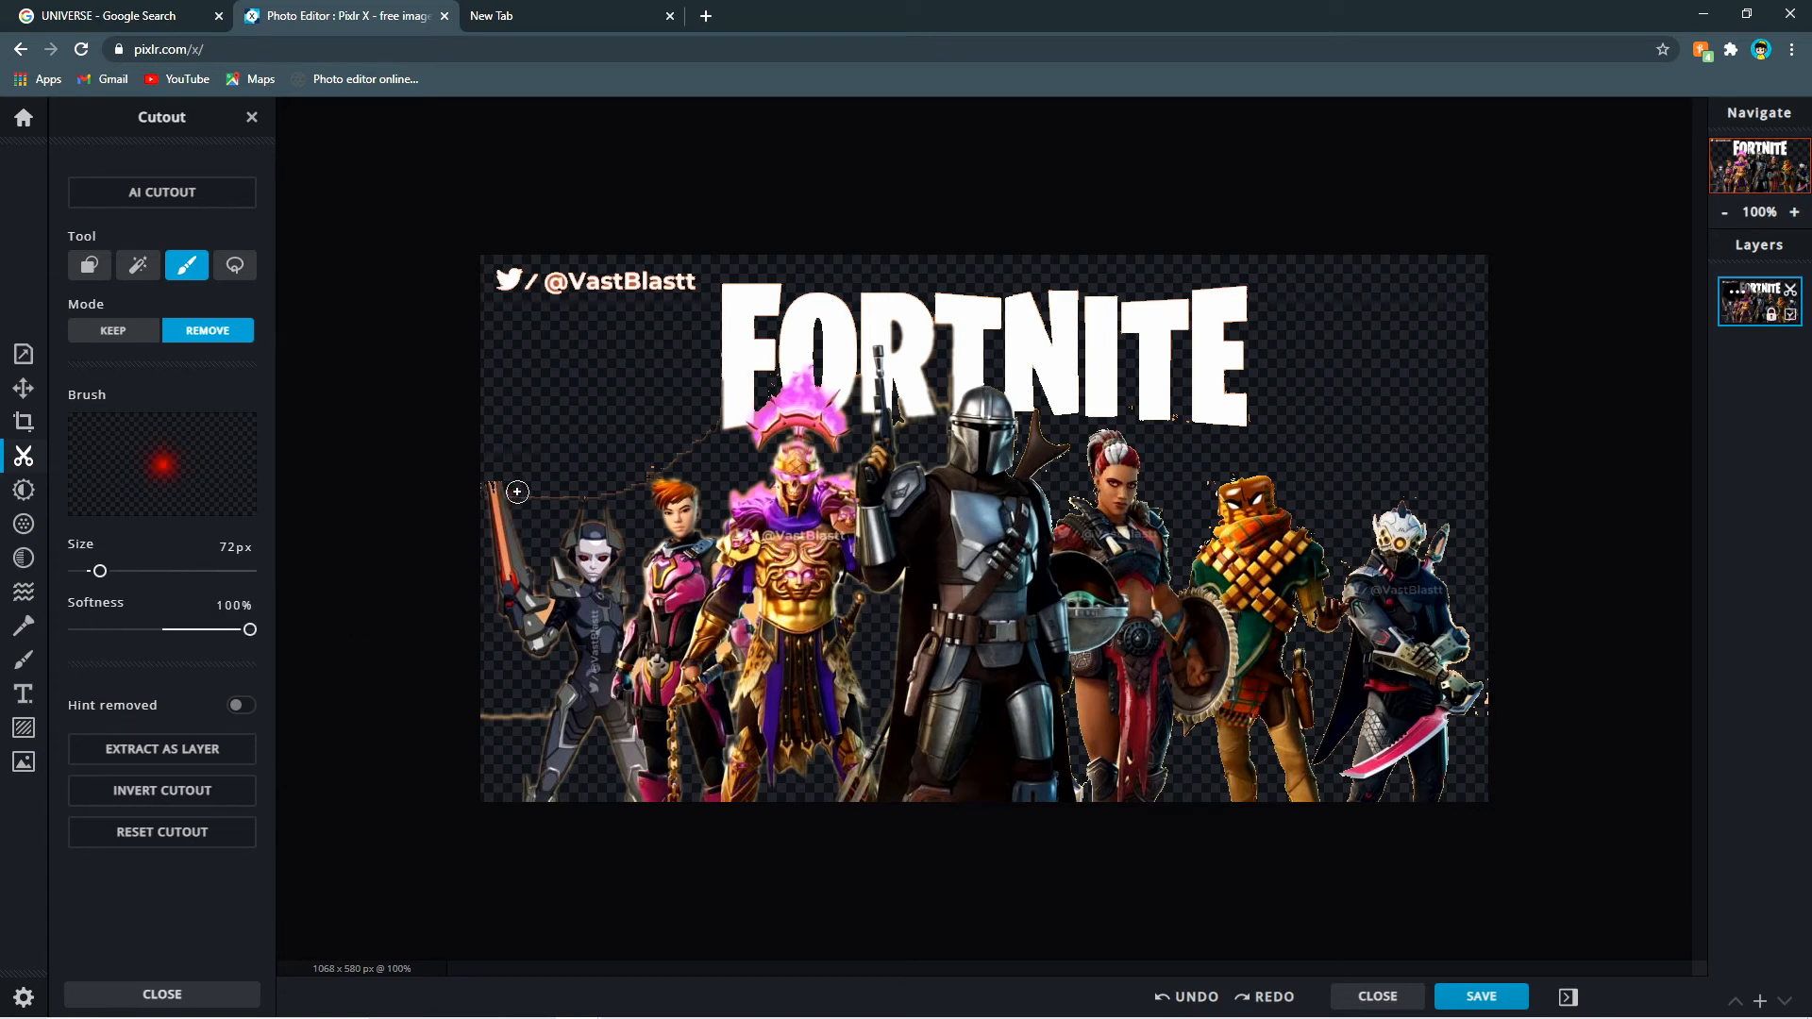
pyautogui.moveTo(522, 495)
pyautogui.mouseDown()
pyautogui.moveTo(613, 493)
pyautogui.moveTo(709, 420)
pyautogui.mouseUp()
pyautogui.moveTo(564, 488)
pyautogui.mouseDown()
pyautogui.moveTo(630, 491)
pyautogui.moveTo(710, 427)
pyautogui.mouseUp()
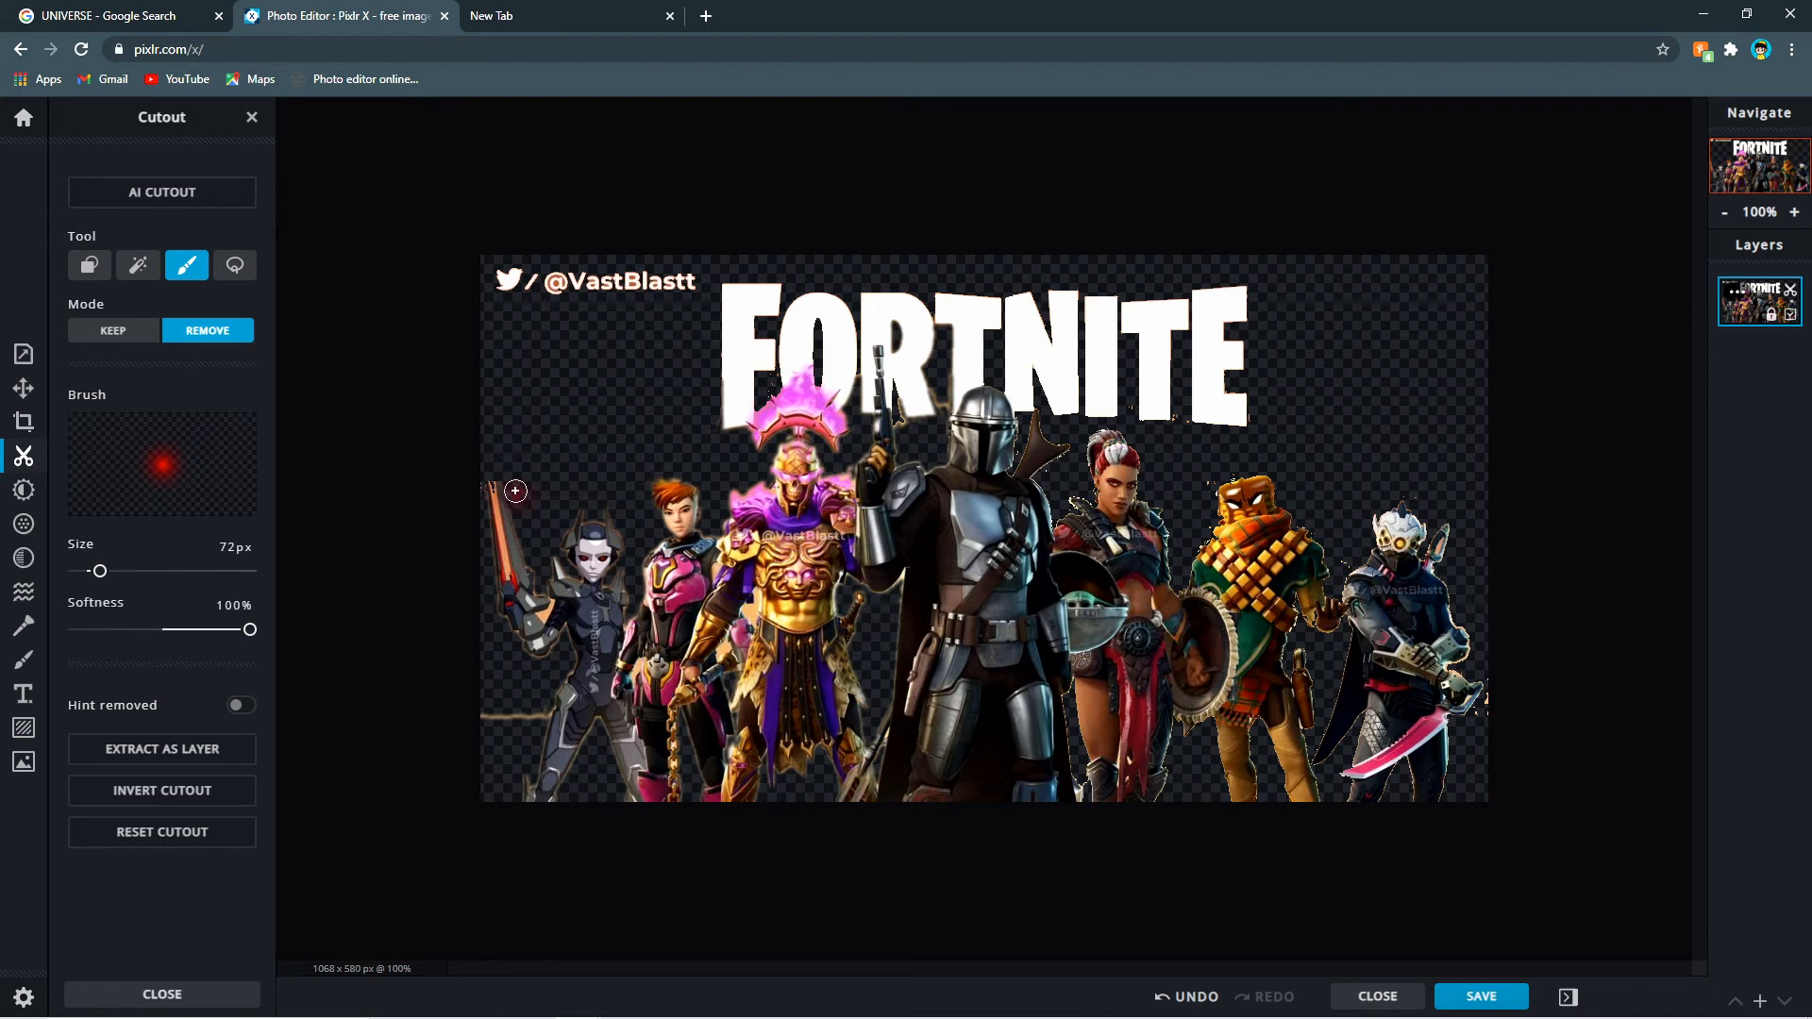
pyautogui.moveTo(473, 715)
pyautogui.mouseDown()
pyautogui.moveTo(551, 703)
pyautogui.moveTo(494, 721)
pyautogui.mouseUp()
pyautogui.moveTo(1484, 718); pyautogui.dragTo(1508, 670)
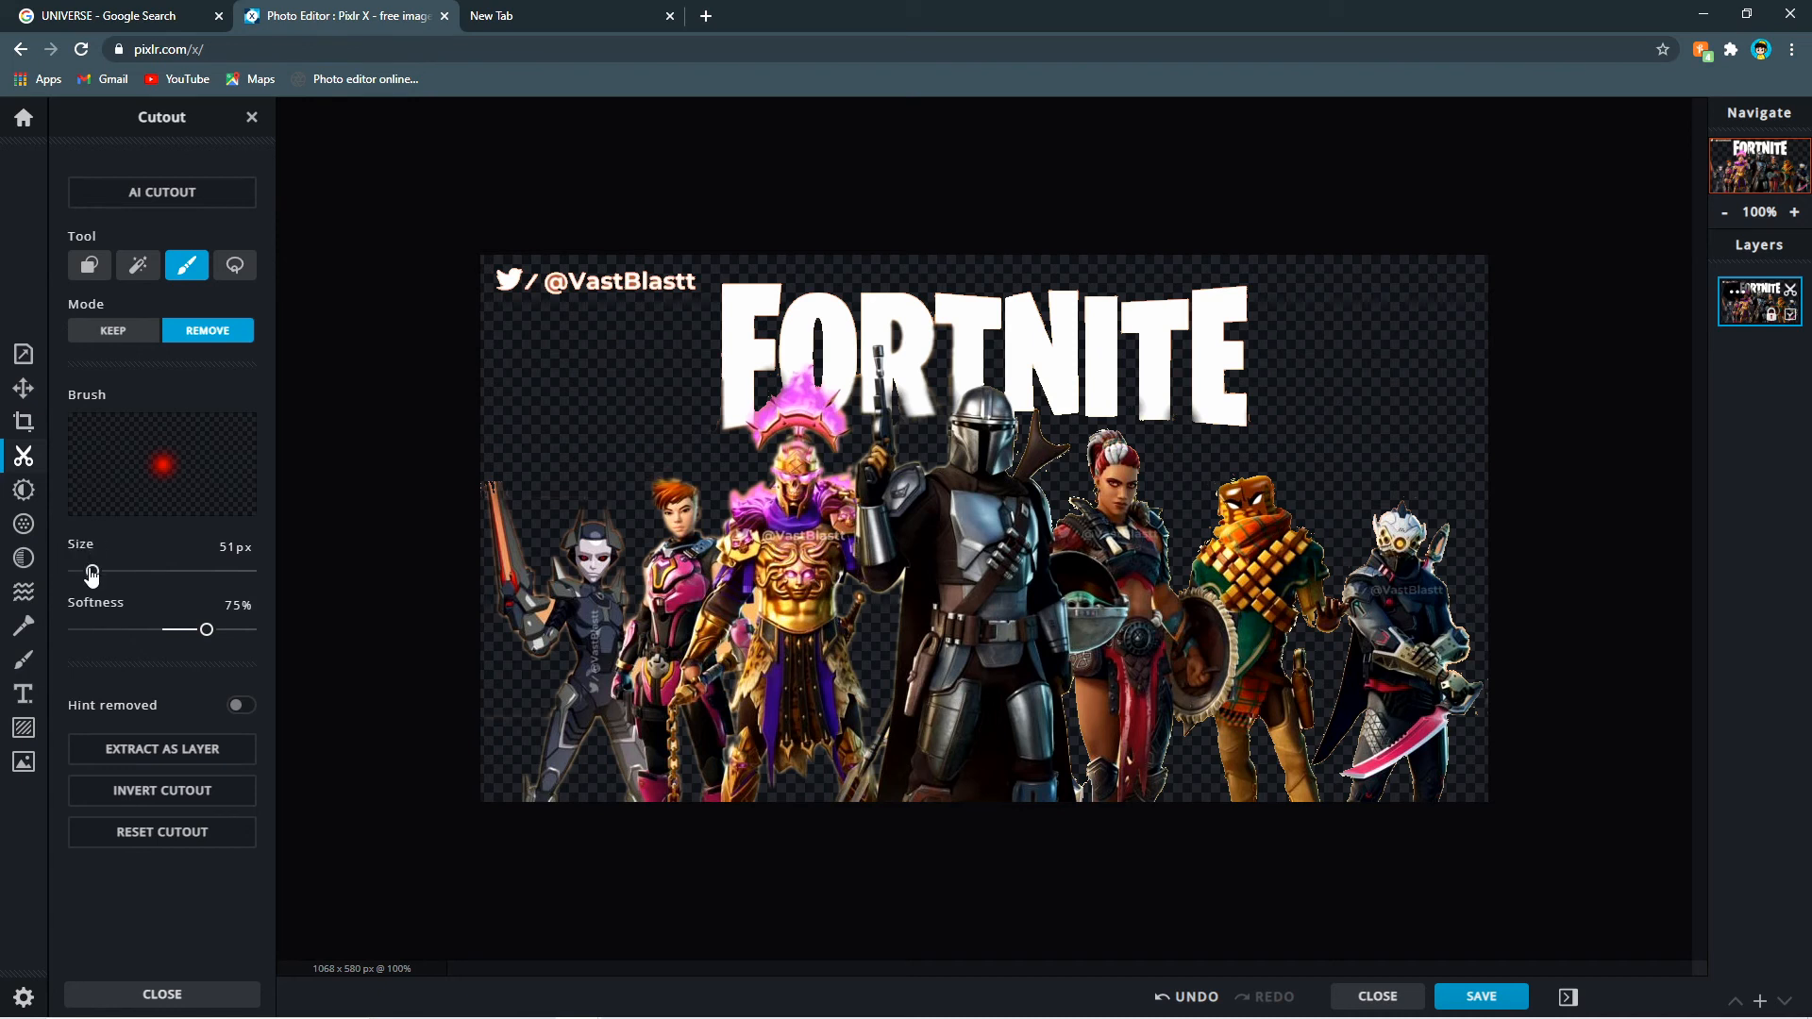
# - Erase the Twitter handle watermark in the image's upper left corner with a 140 px removal brush at 100% softness
pyautogui.moveTo(92, 571); pyautogui.dragTo(124, 571)
pyautogui.moveTo(208, 631); pyautogui.dragTo(260, 638)
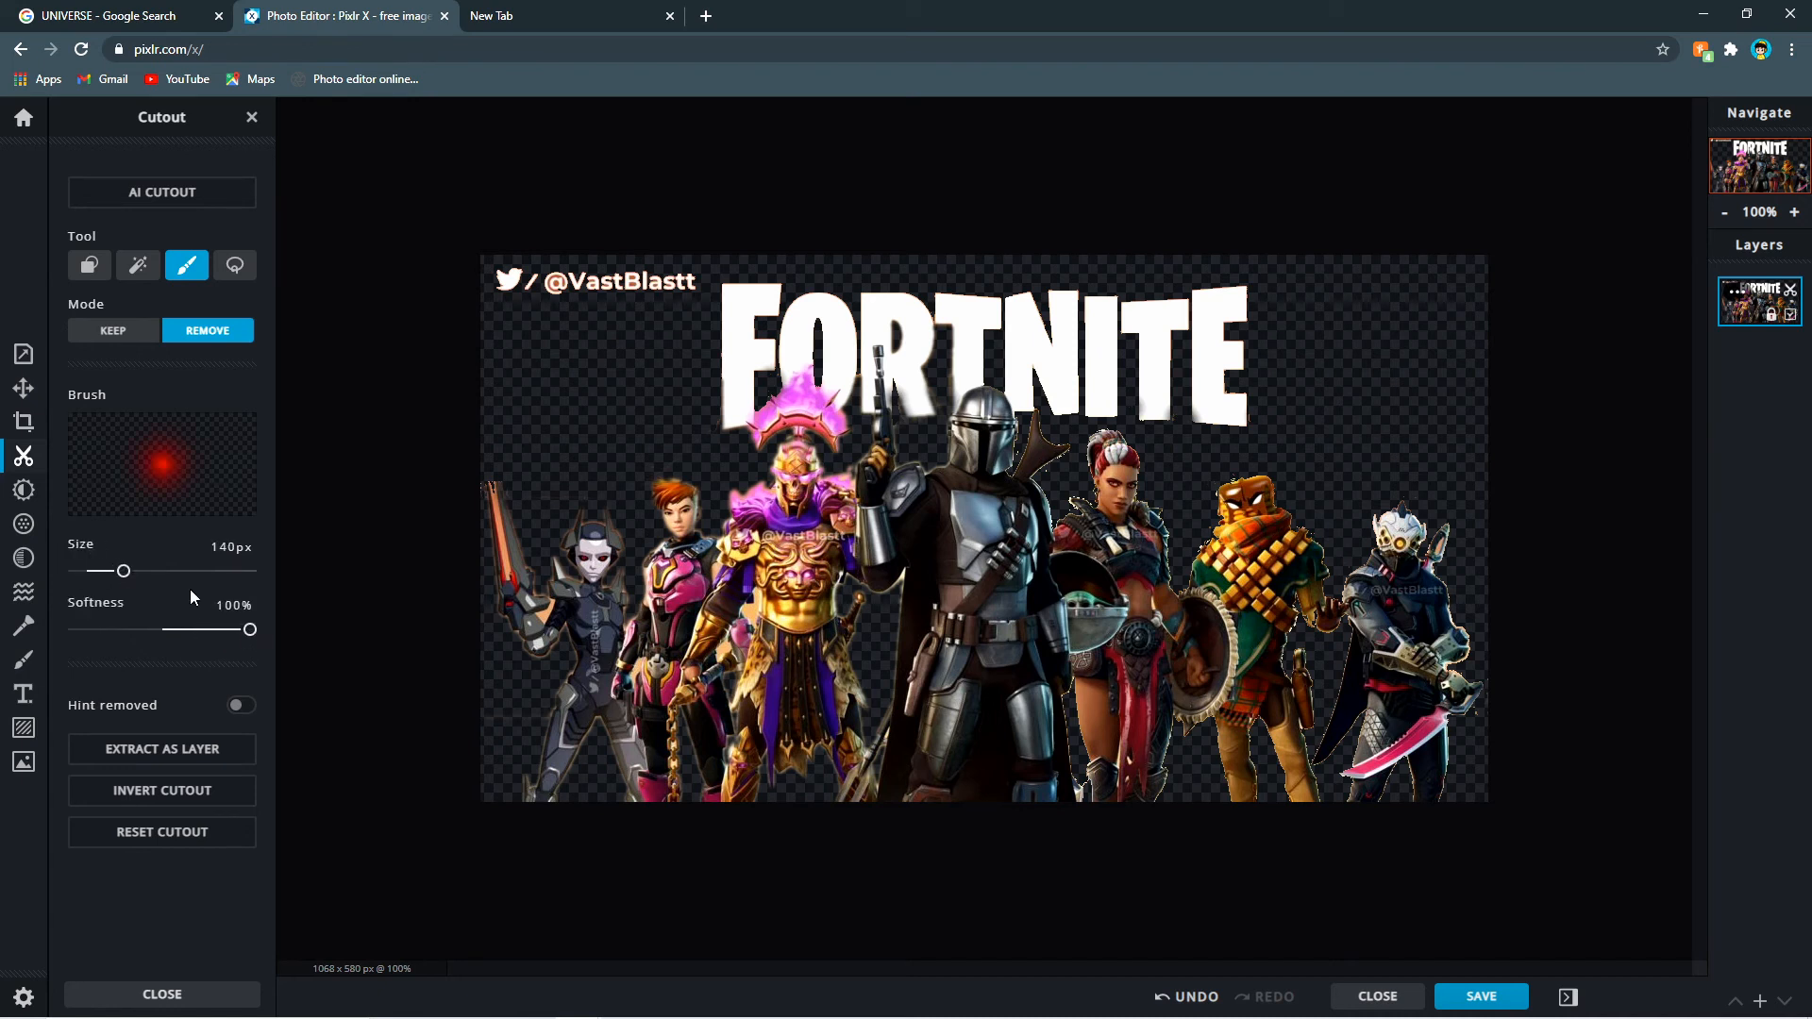
pyautogui.moveTo(508, 280)
pyautogui.mouseDown()
pyautogui.moveTo(692, 287)
pyautogui.moveTo(508, 287)
pyautogui.mouseUp()
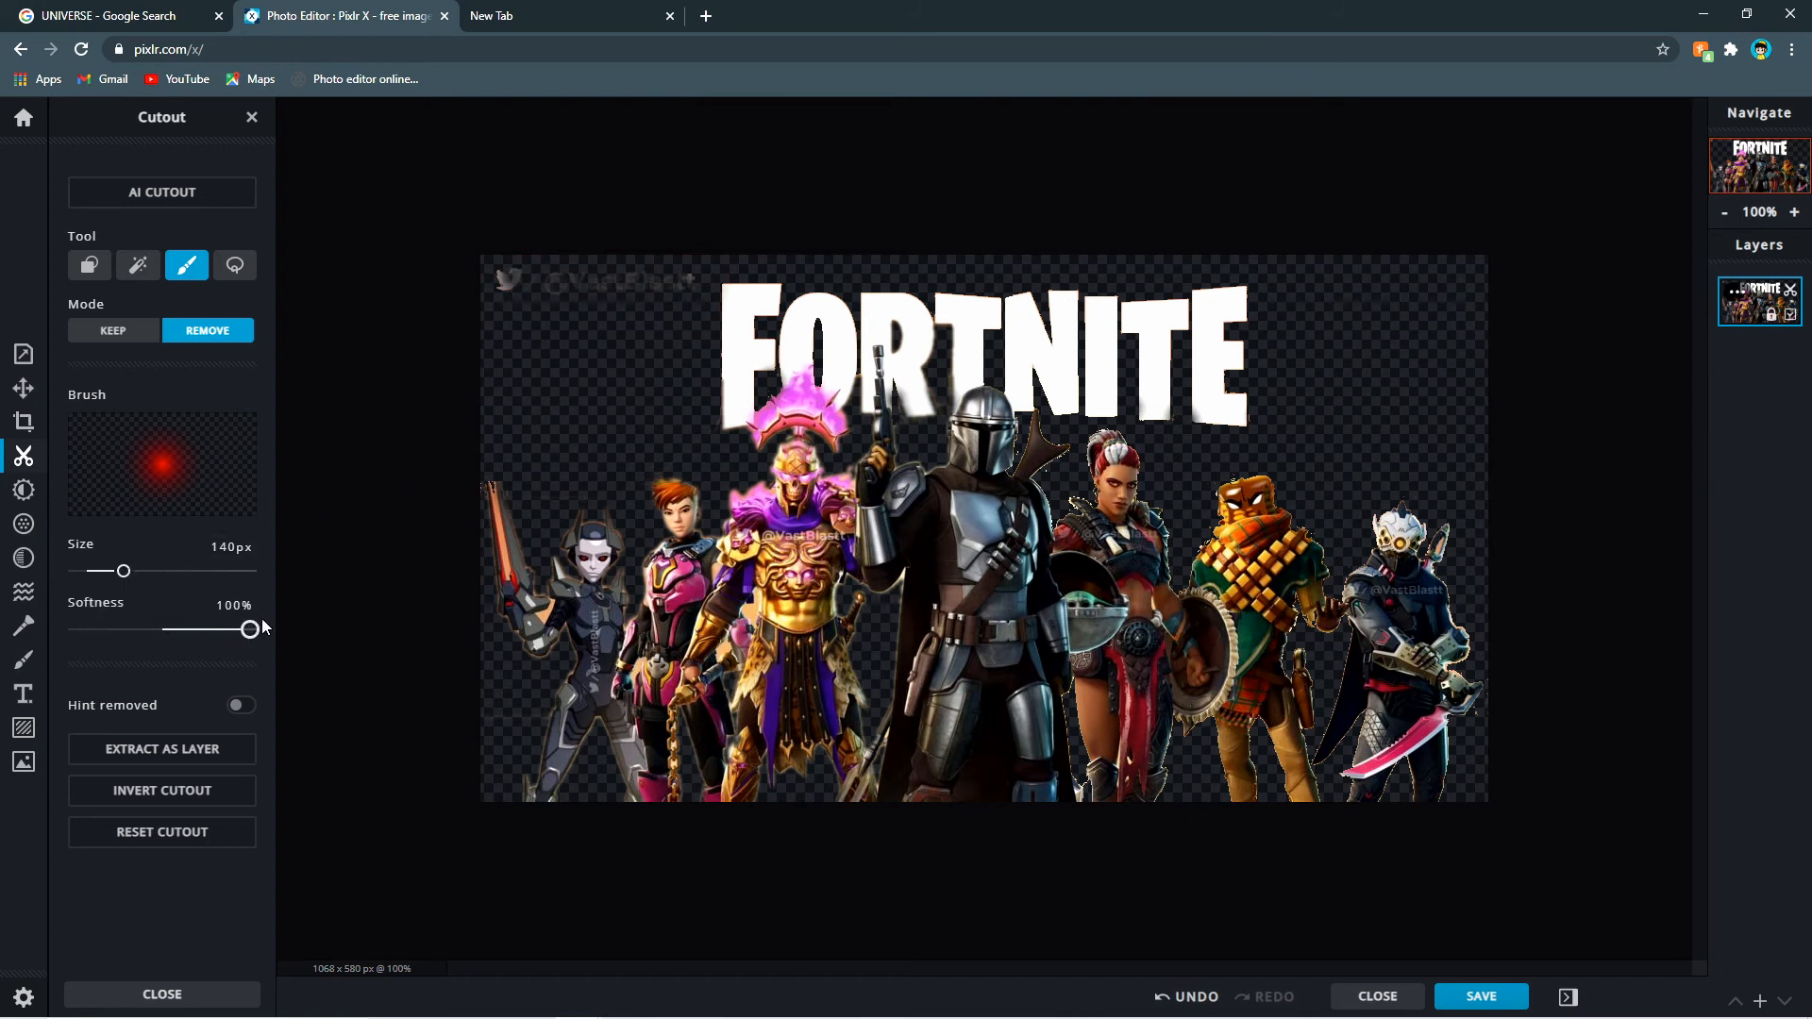
pyautogui.moveTo(495, 281)
pyautogui.mouseDown()
pyautogui.moveTo(695, 273)
pyautogui.moveTo(514, 280)
pyautogui.moveTo(504, 298)
pyautogui.moveTo(510, 280)
pyautogui.moveTo(488, 283)
pyautogui.moveTo(688, 274)
pyautogui.mouseUp()
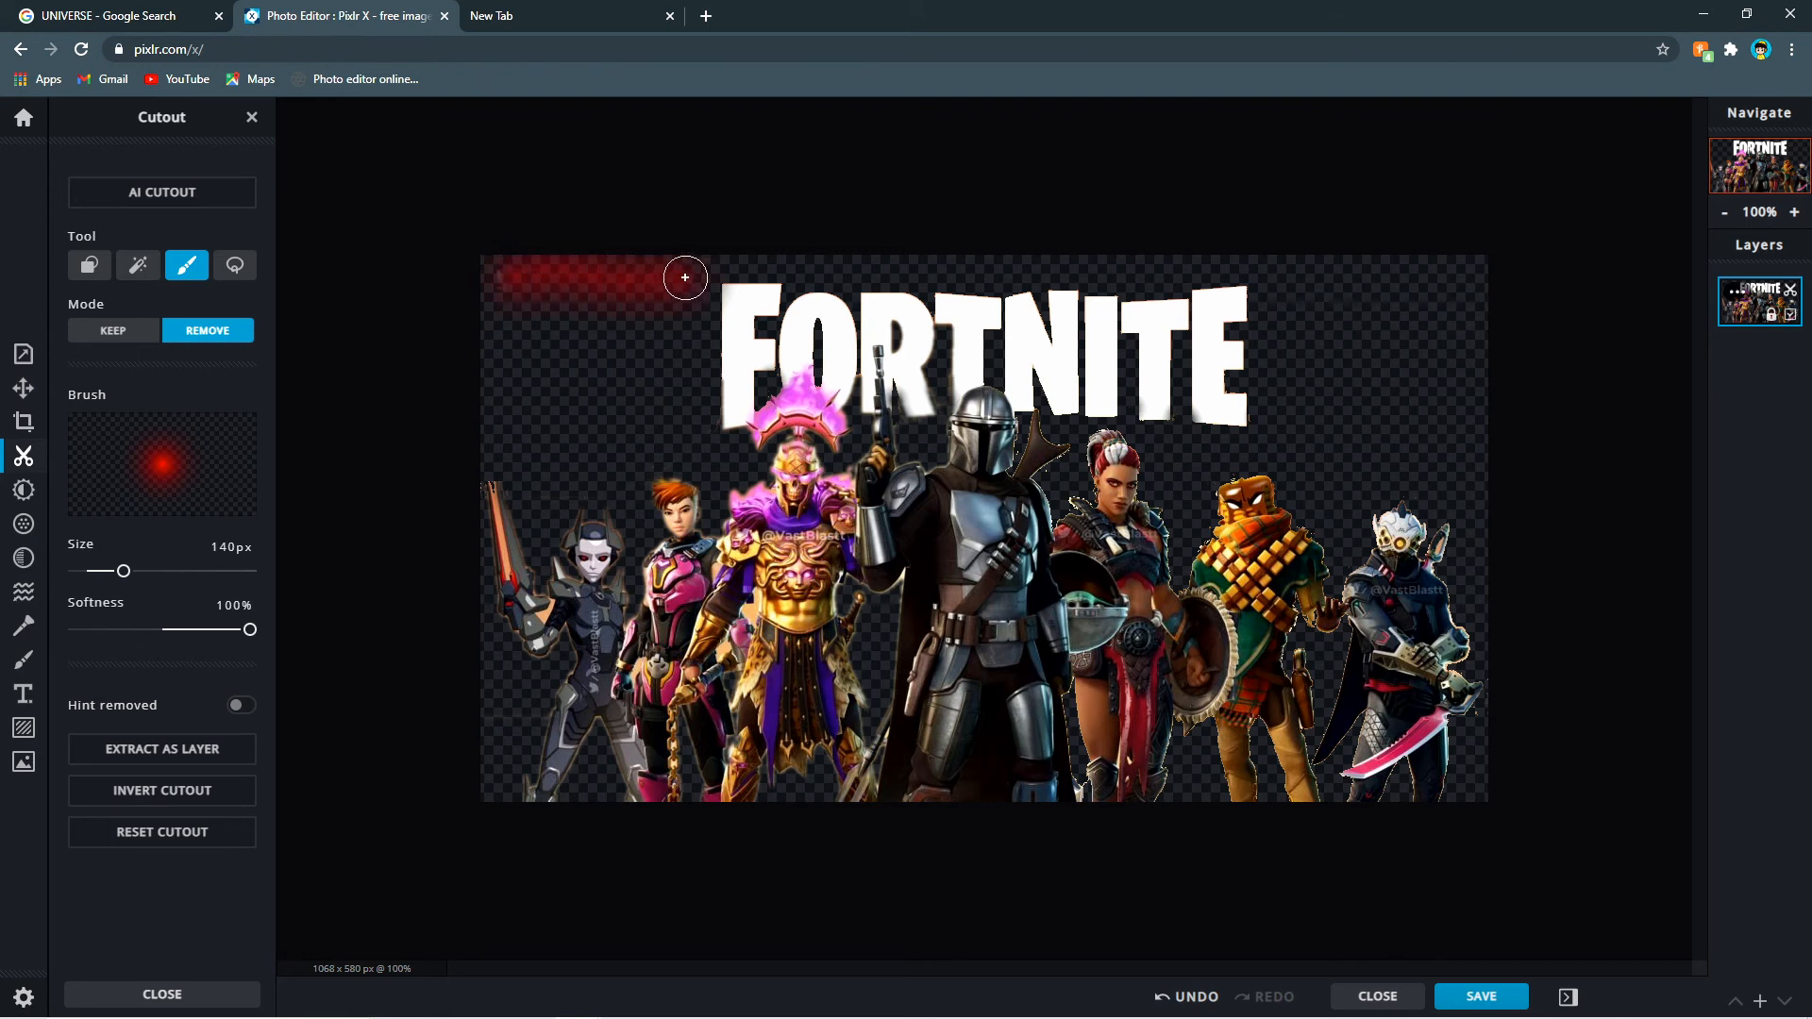
pyautogui.moveTo(508, 279); pyautogui.dragTo(509, 279)
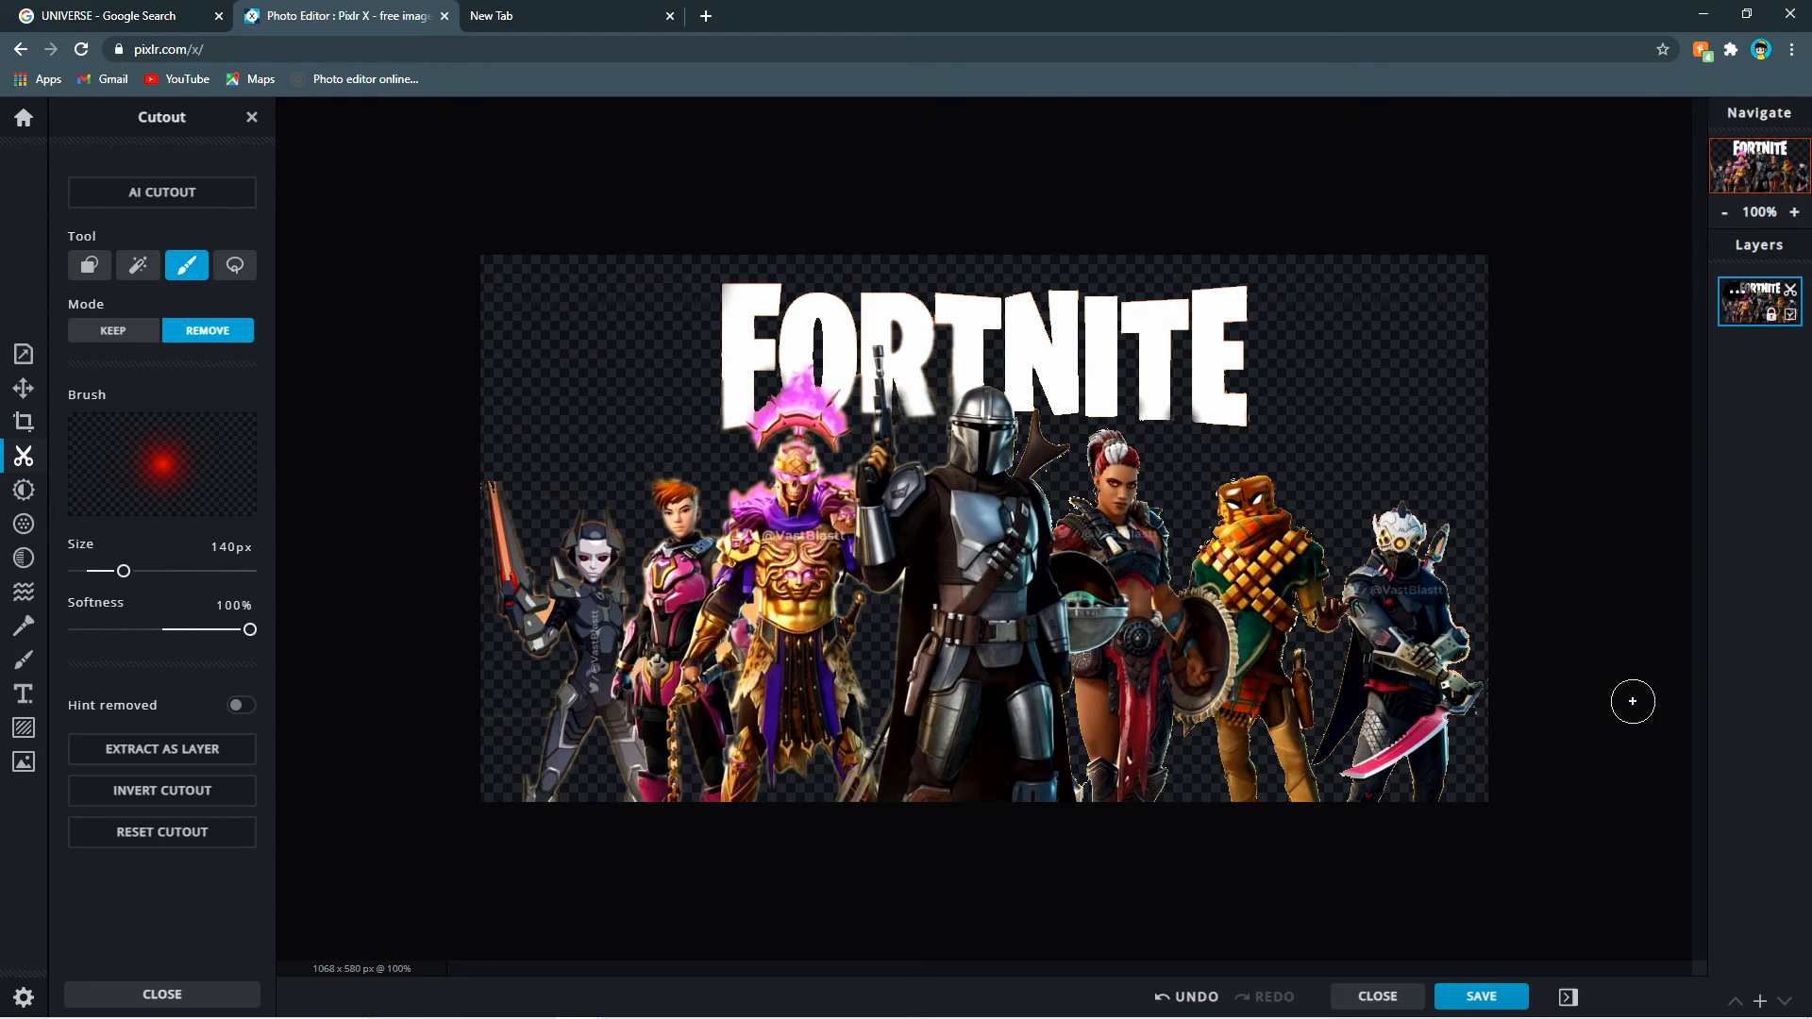
# - Download the cut-out image as a PNG named "fortnut 5 png 2"
pyautogui.click(1478, 999)
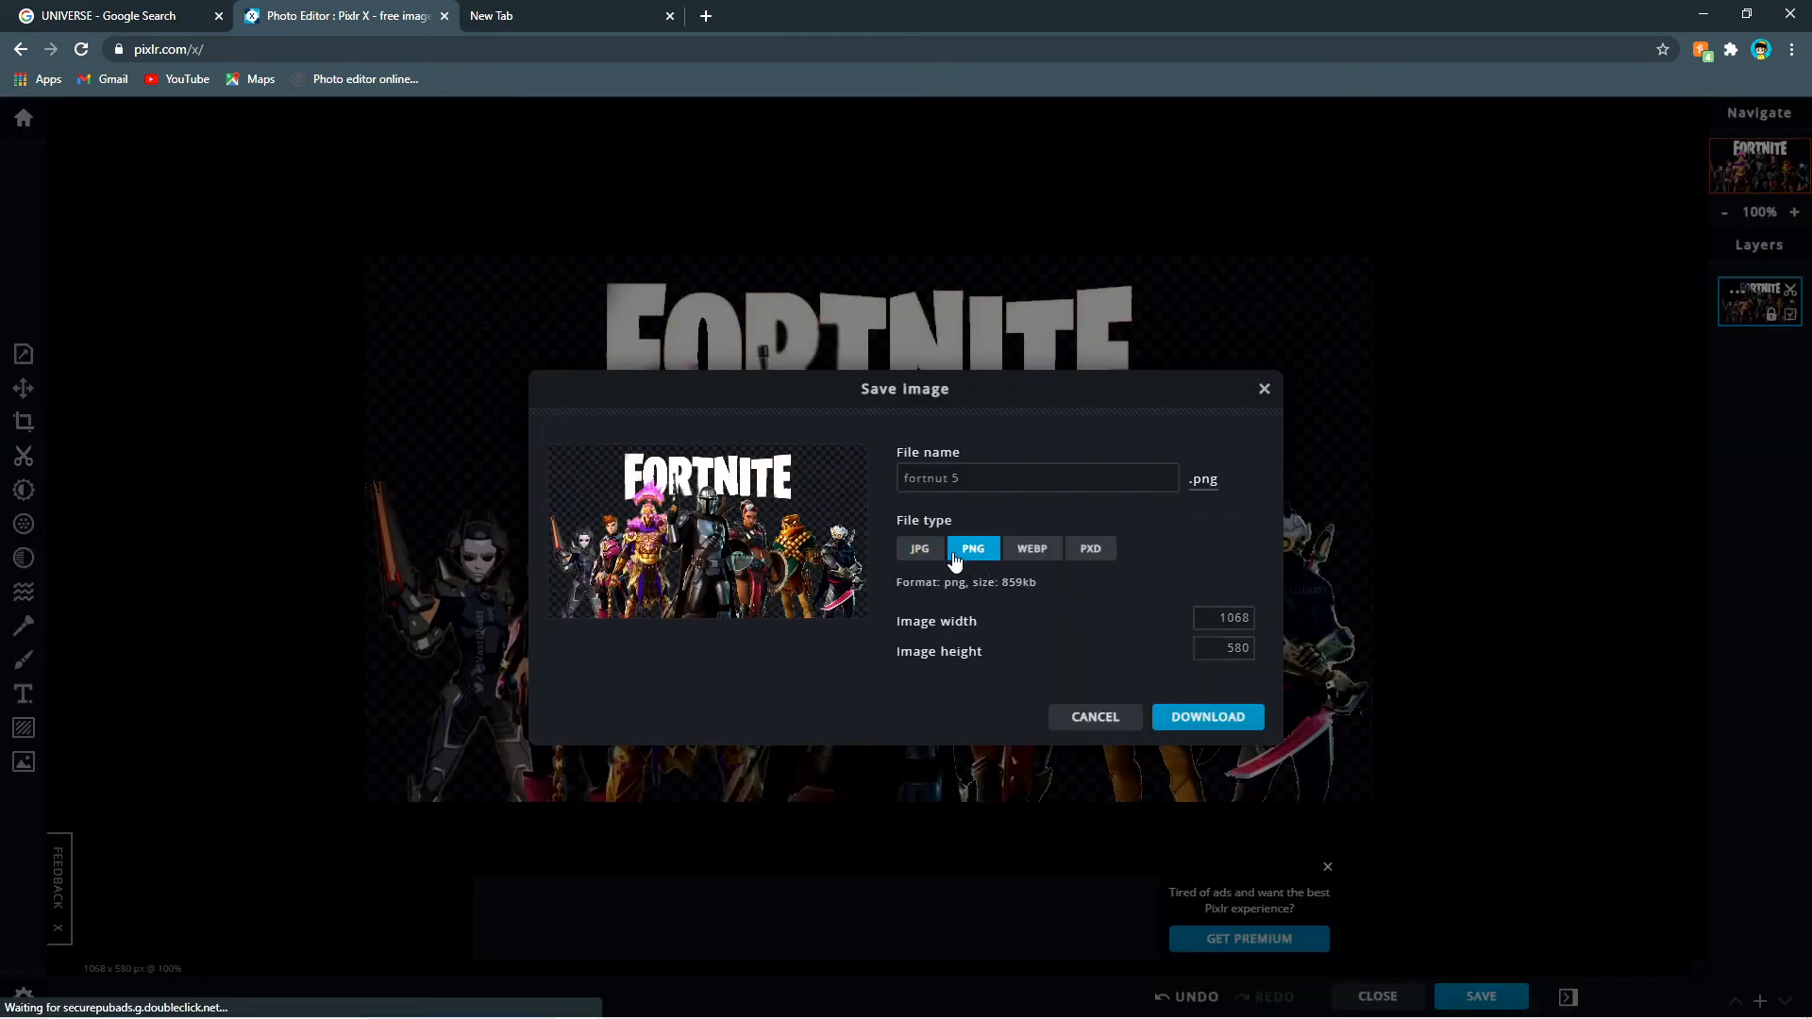
pyautogui.click(985, 475)
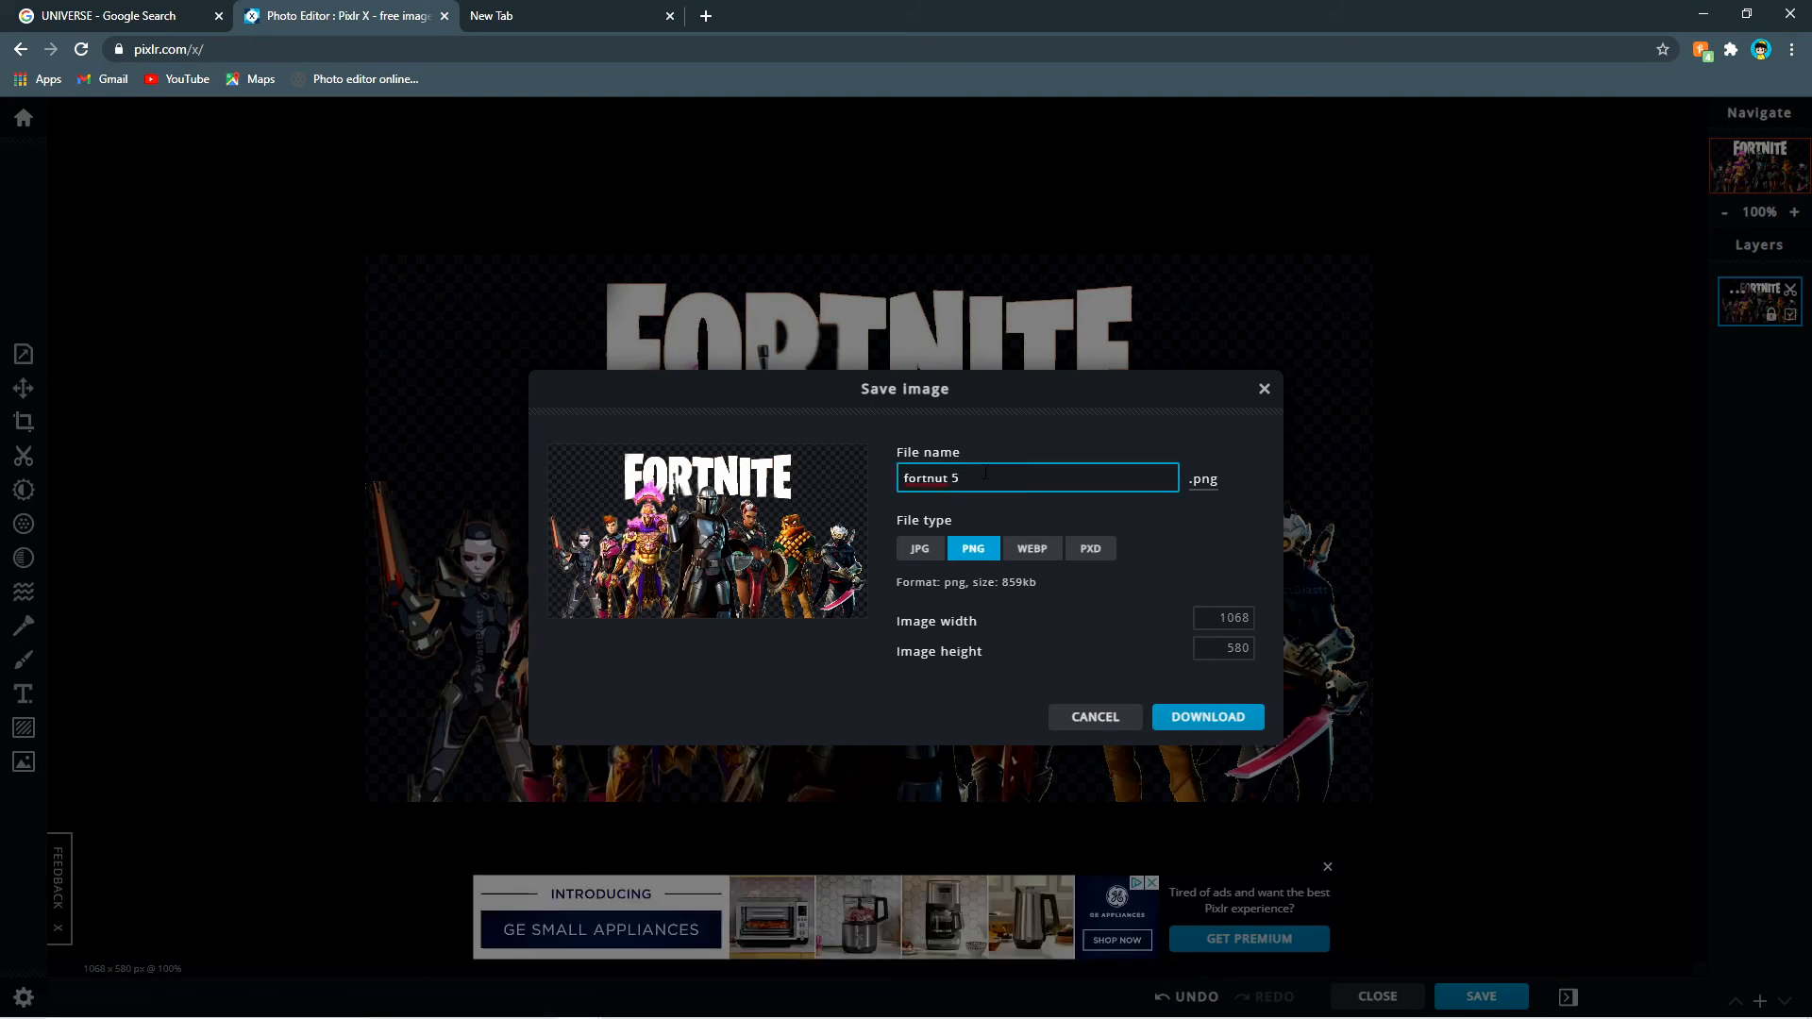
pyautogui.write('png 2')
pyautogui.click(1219, 722)
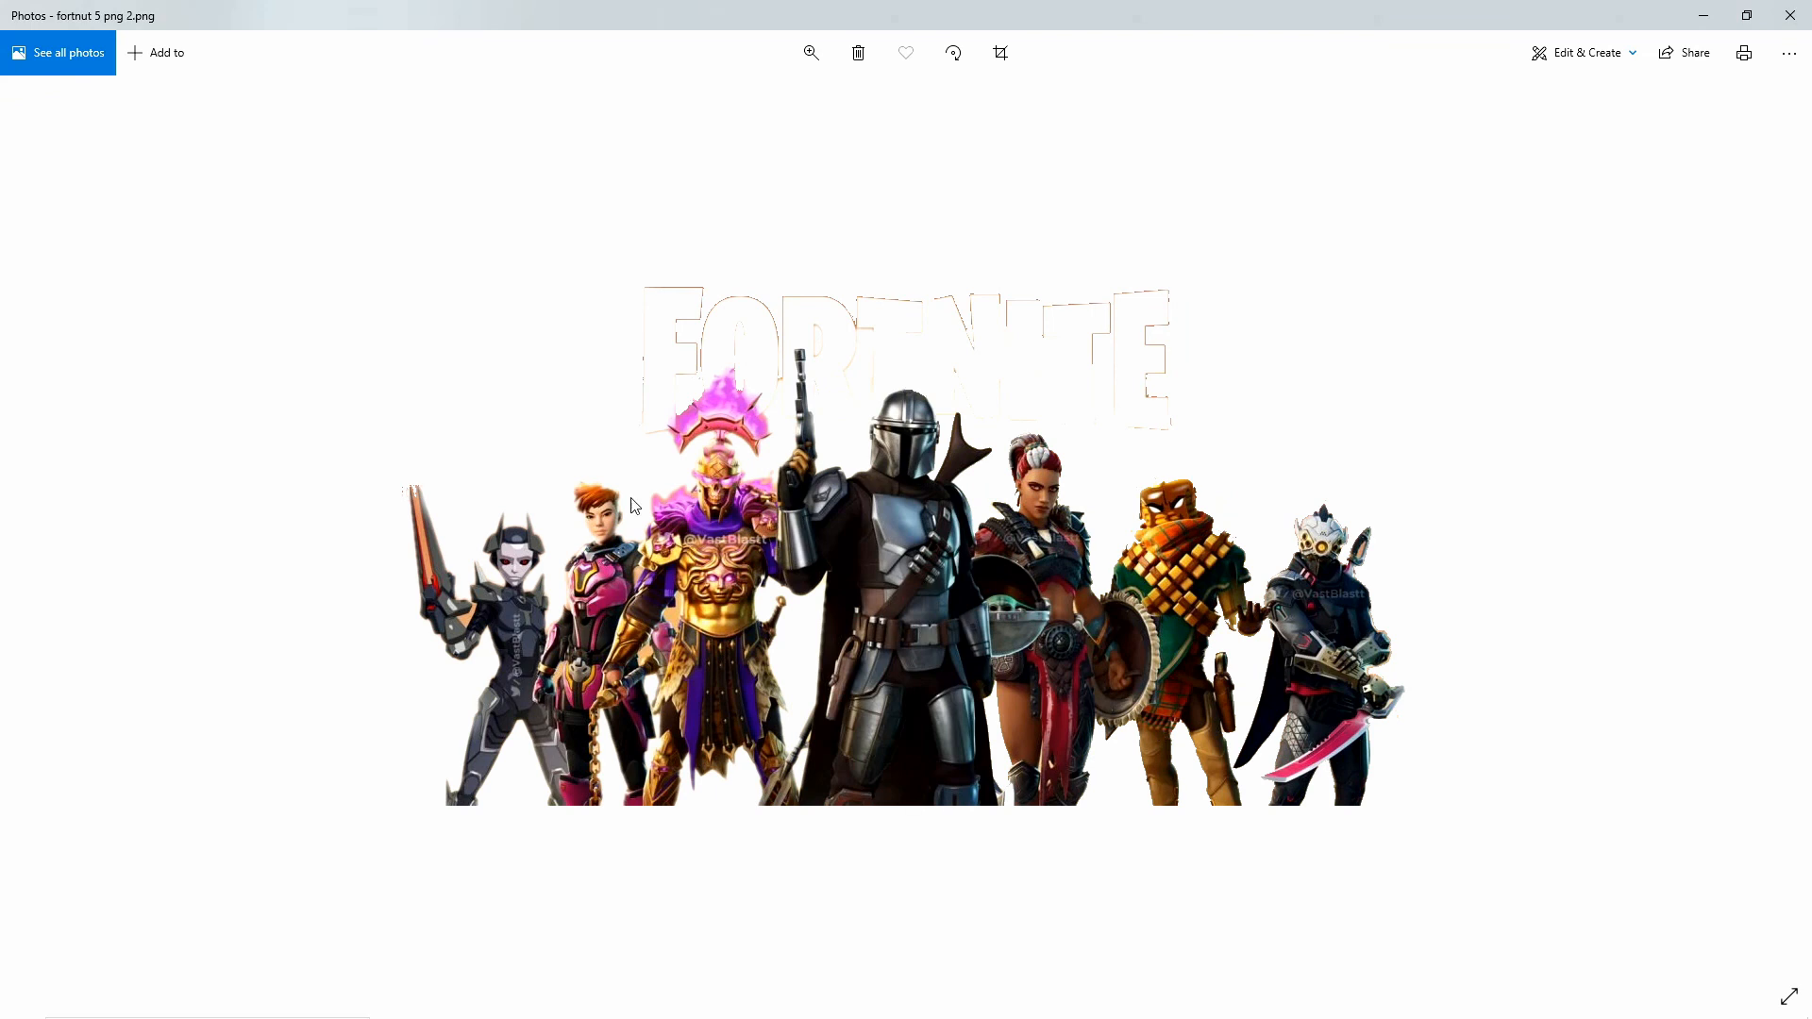
# - In Photos, save a copy of the downloaded cut-out as "fortnut 5 png 2" in PNG format in the Pictures subfolder
pyautogui.click(1783, 54)
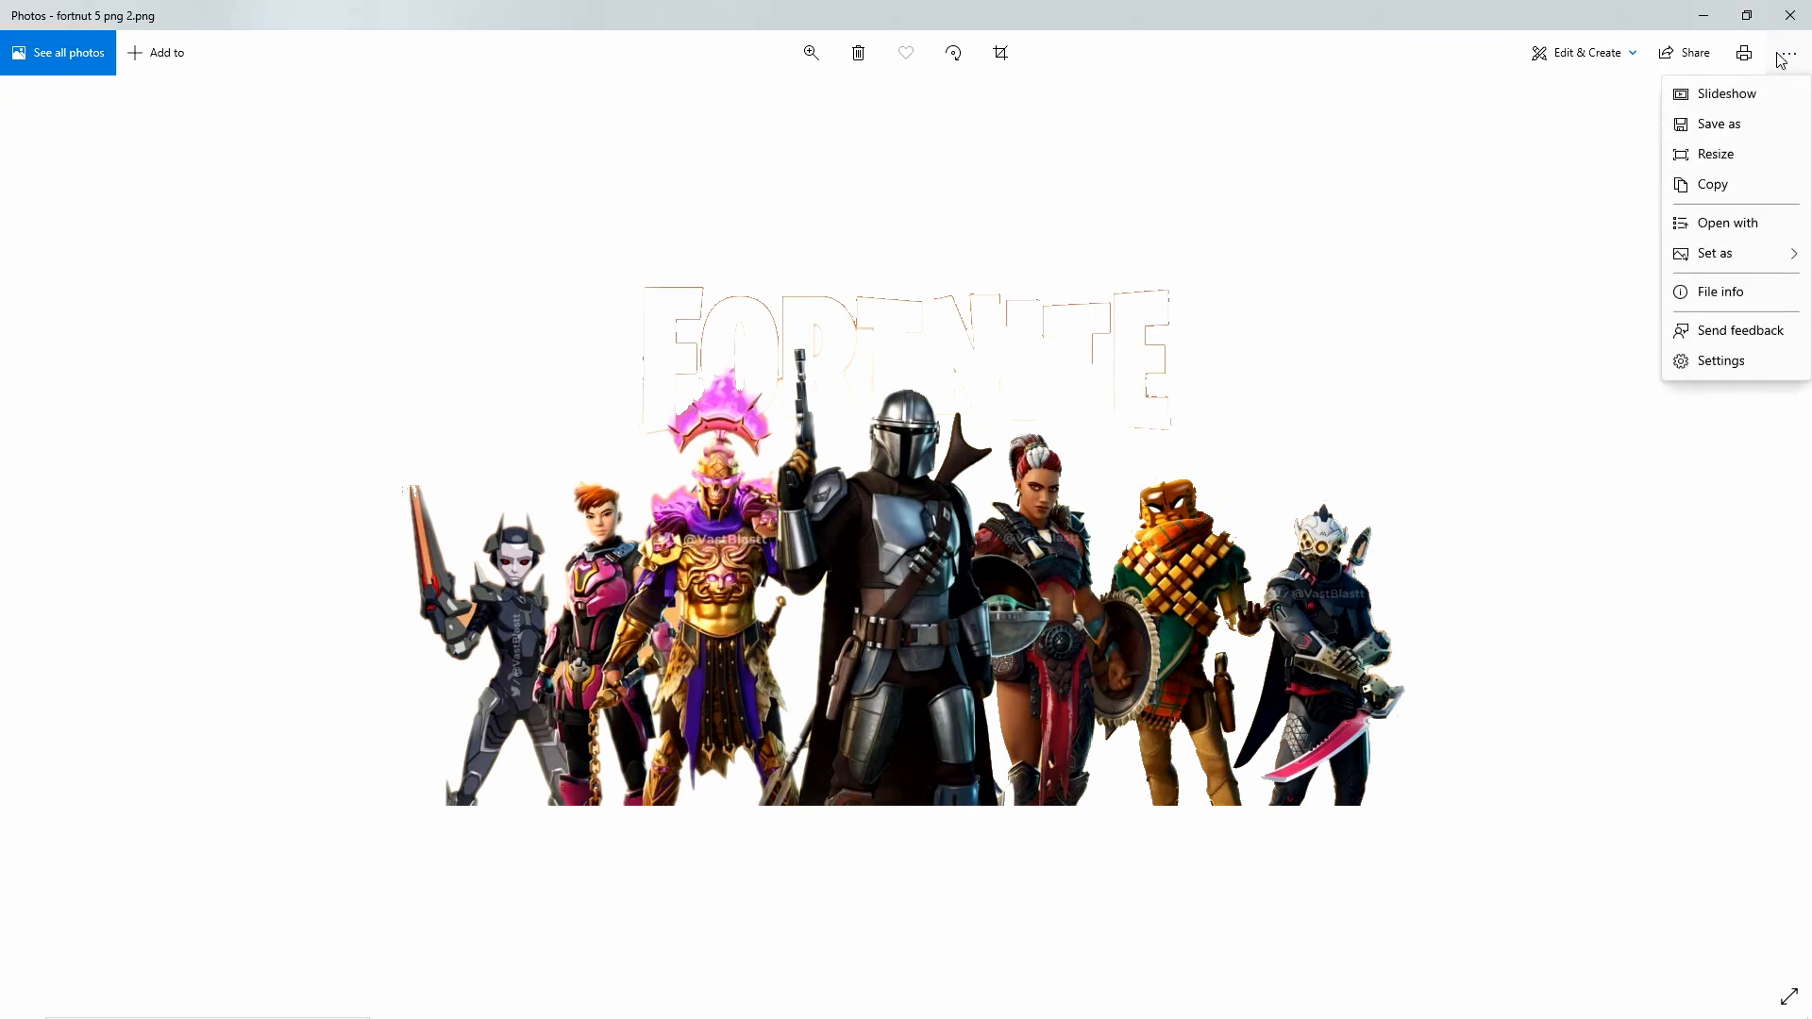
pyautogui.click(1706, 124)
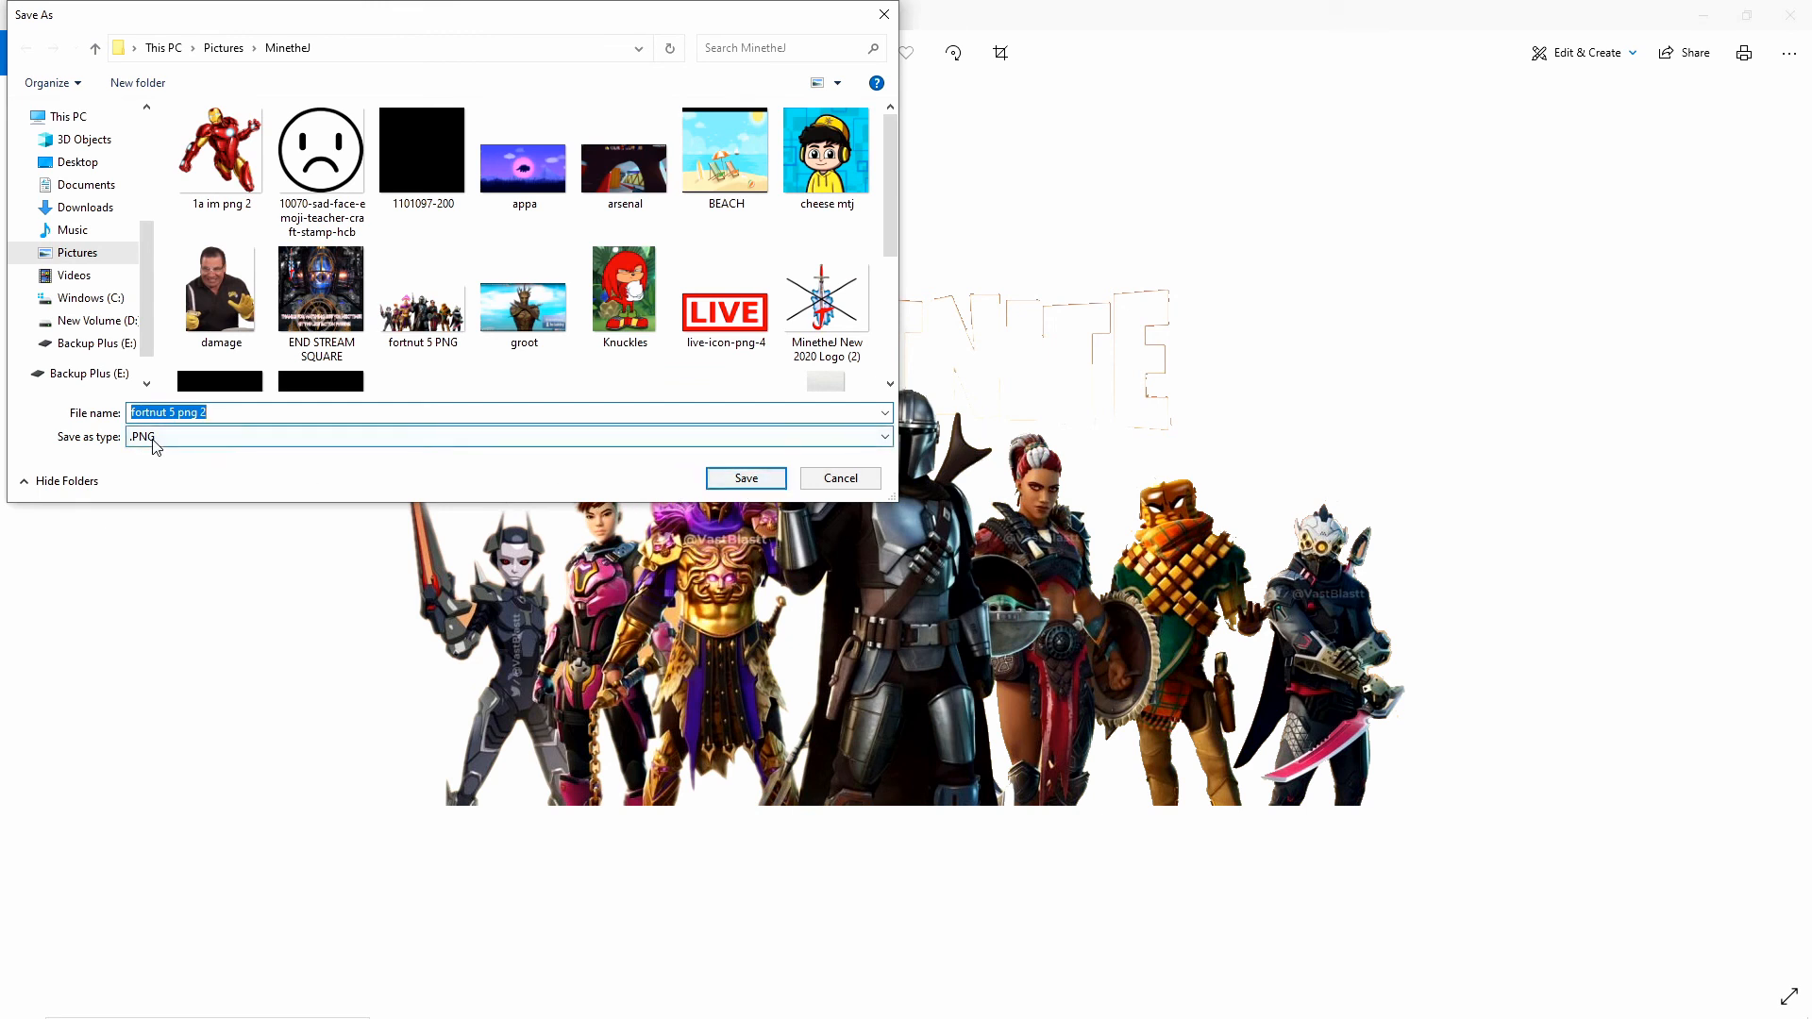
pyautogui.click(745, 479)
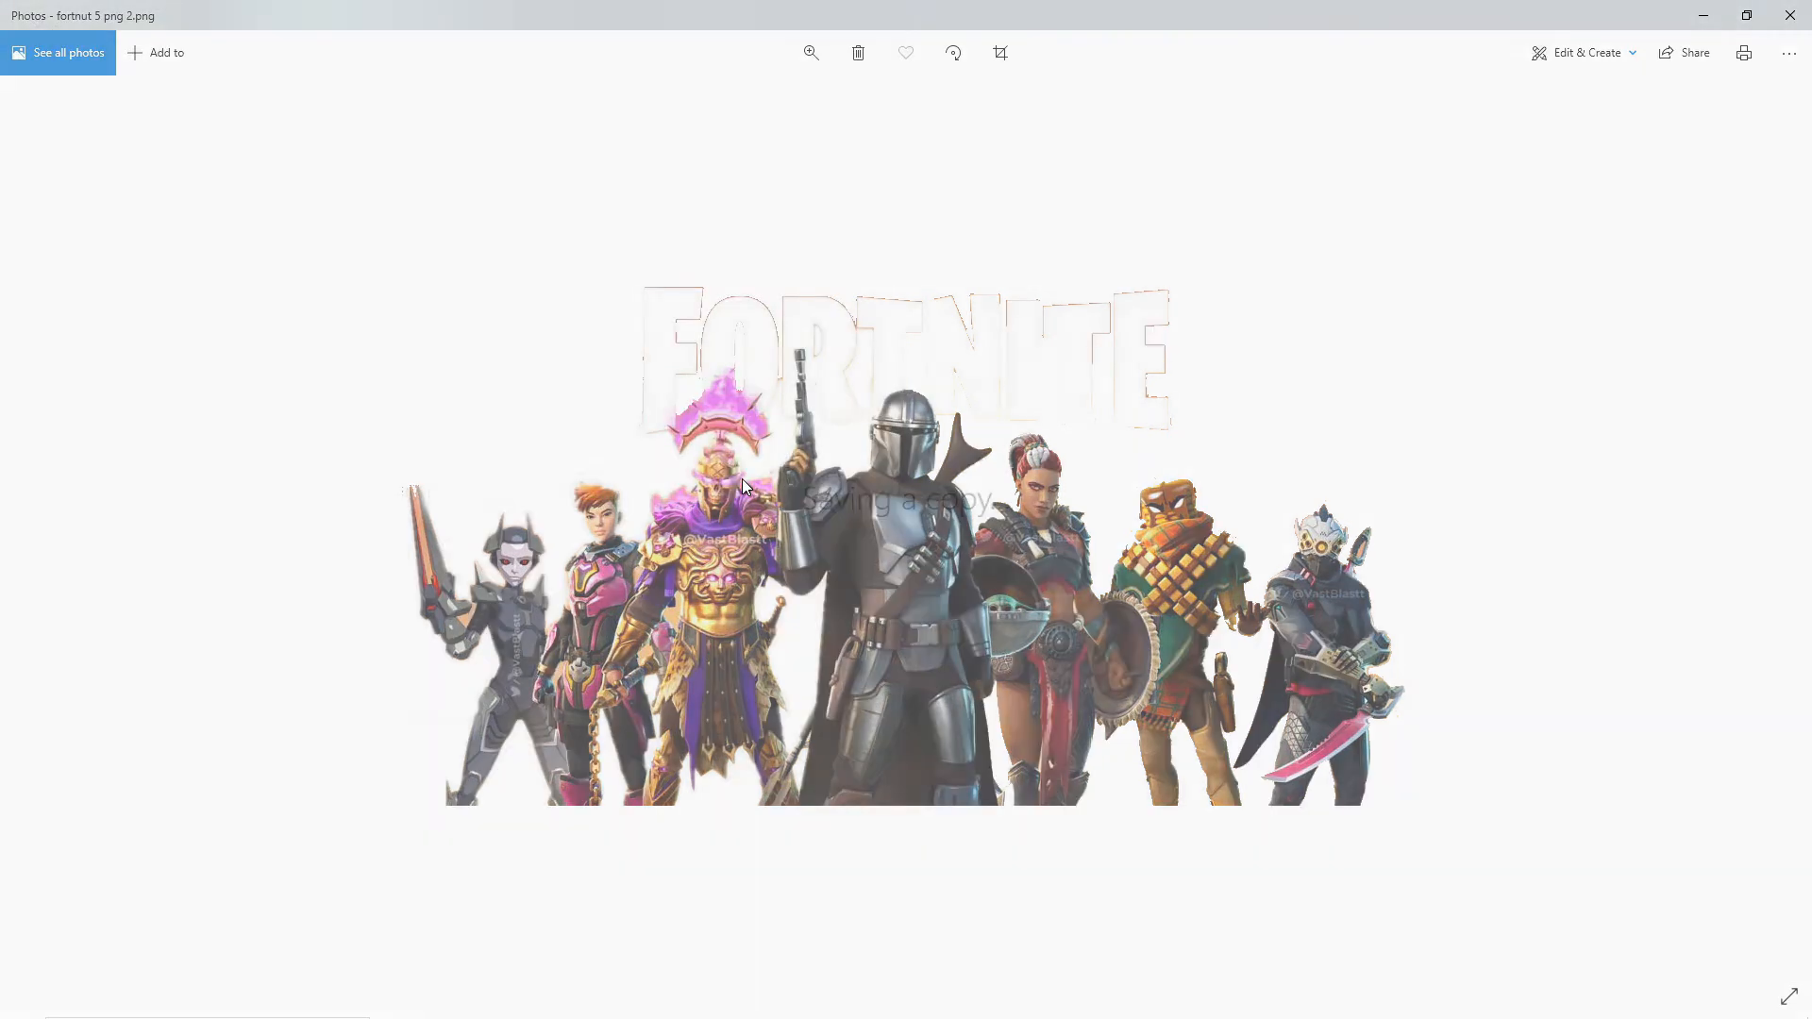